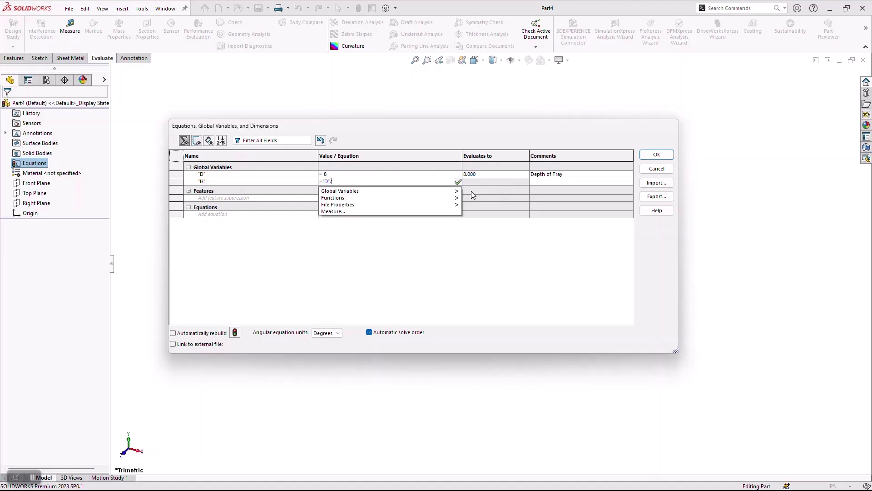
Step: Define global variable H as "D" / 2 and give it the comment "Height of Tray"
{"action": "key", "text": "Tab"}
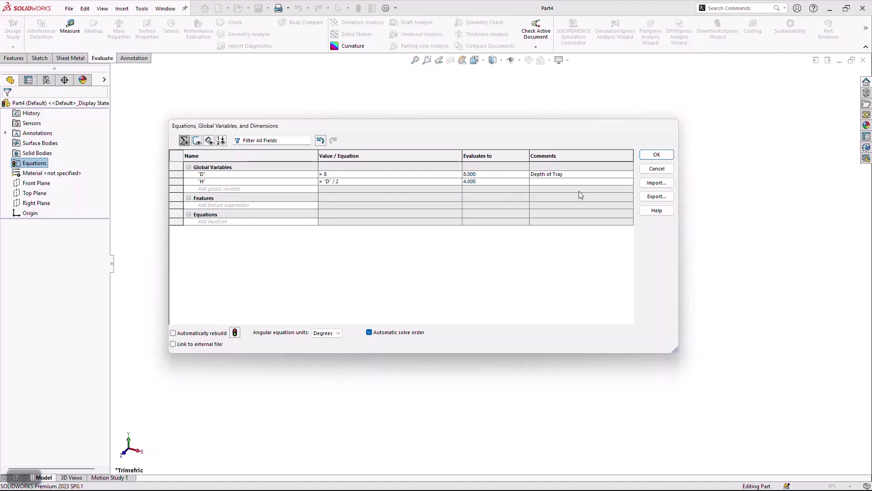
{"action": "type", "text": "E"}
{"action": "key", "text": "BackSpace"}
{"action": "type", "text": "Height of Tray"}
{"action": "key", "text": "Return"}
Step: Add global variable F with the value .5 and the comment "Std Lenght of Flange", and accept the equations
{"action": "type", "text": "F"}
{"action": "key", "text": "Tab"}
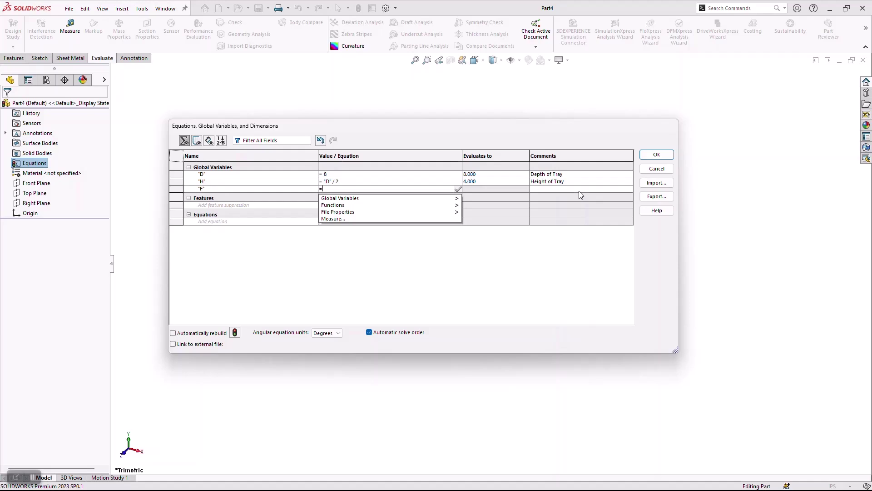
{"action": "type", "text": ".5"}
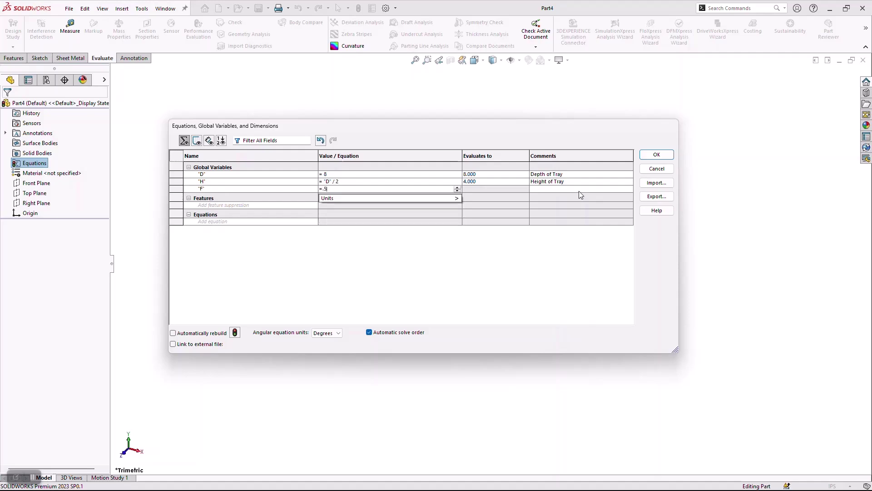
{"action": "key", "text": "Tab"}
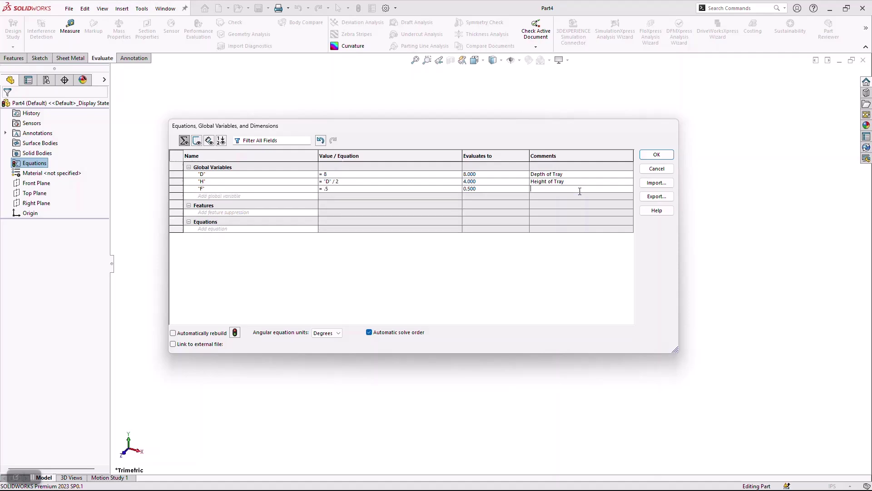
{"action": "type", "text": "Std Lenght of Flange"}
{"action": "left_click", "coordinate": [657, 154]}
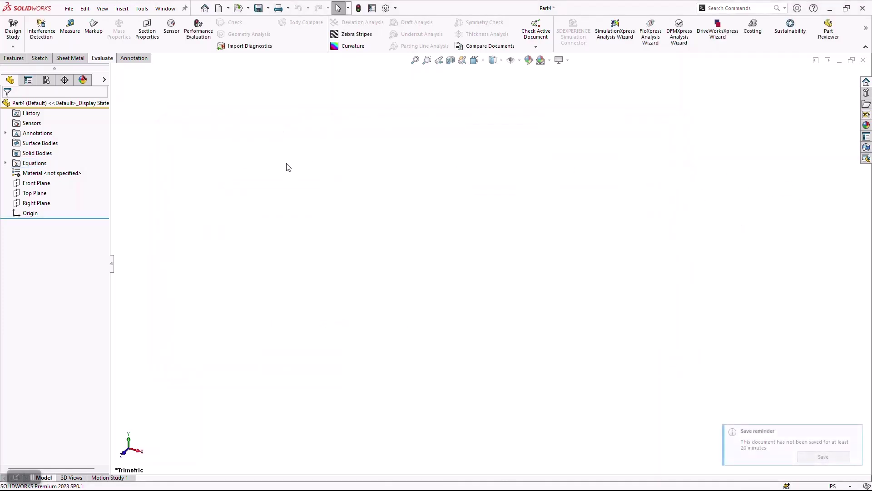
Step: On the Right Plane, sketch a horizontal midpoint line about 7 in long centred on the origin and a vertical line about 3.52 in up from its right end
{"action": "left_click", "coordinate": [37, 203]}
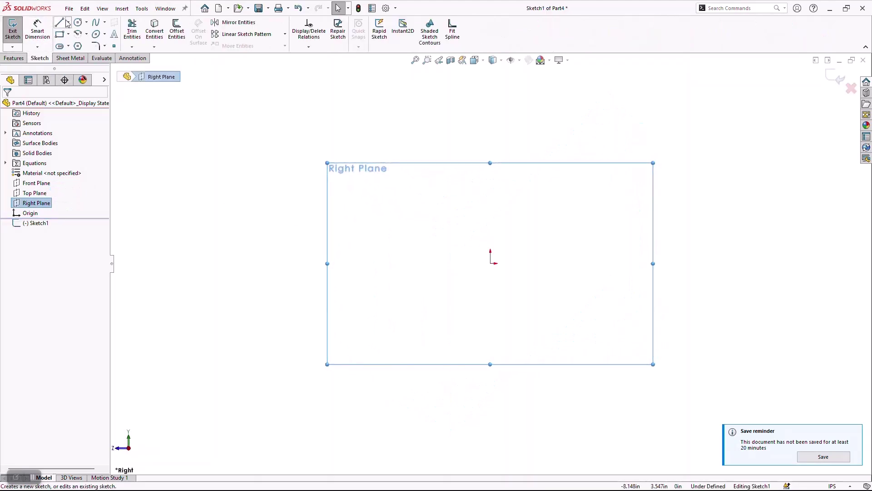
{"action": "left_click", "coordinate": [68, 21]}
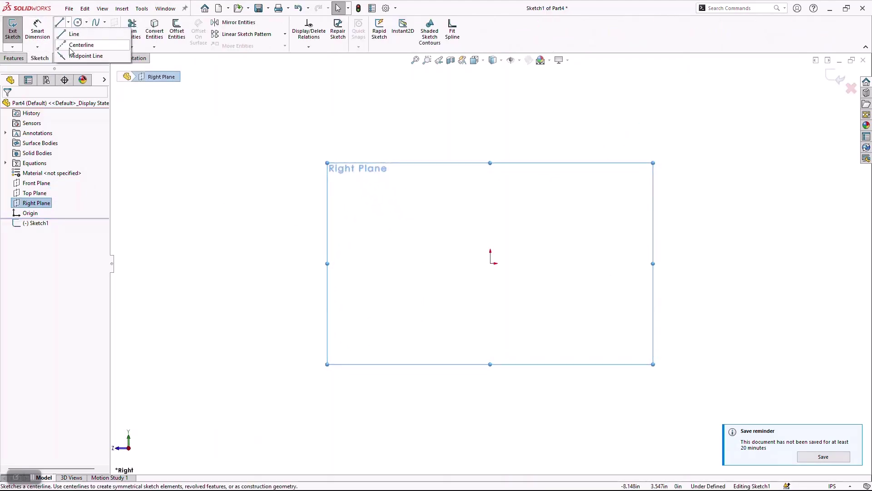
{"action": "left_click", "coordinate": [81, 56]}
{"action": "left_click", "coordinate": [491, 263]}
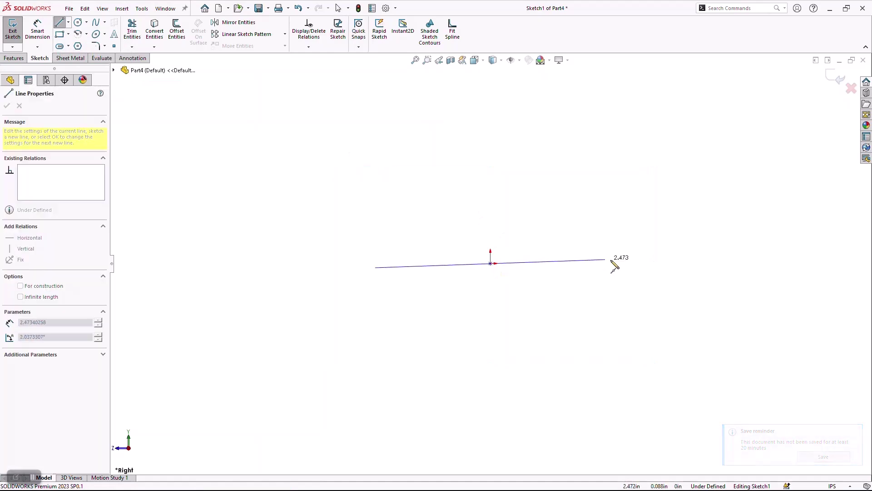
{"action": "left_click", "coordinate": [653, 263]}
{"action": "left_click", "coordinate": [653, 120]}
{"action": "key", "text": "Escape"}
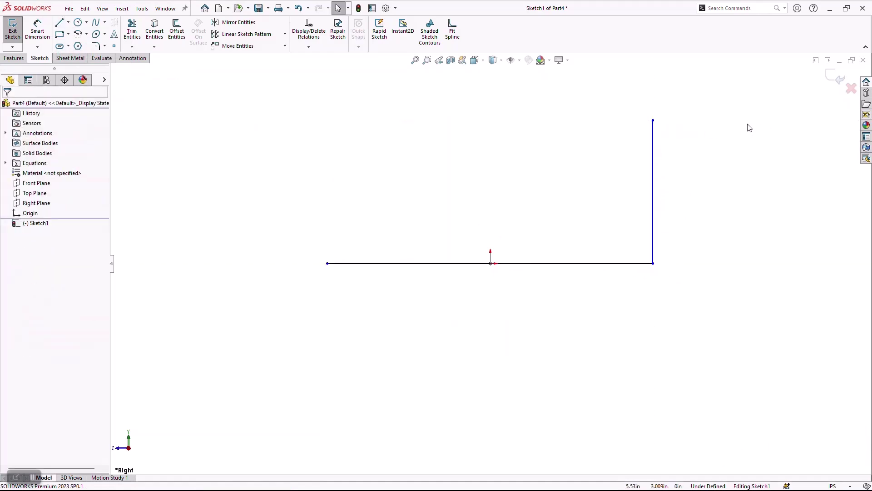
Step: Dimension the horizontal base line, name the dimension Depth, and link its value to global variable D
{"action": "right_click_drag", "start_coordinate": [666, 333], "coordinate": [681, 267]}
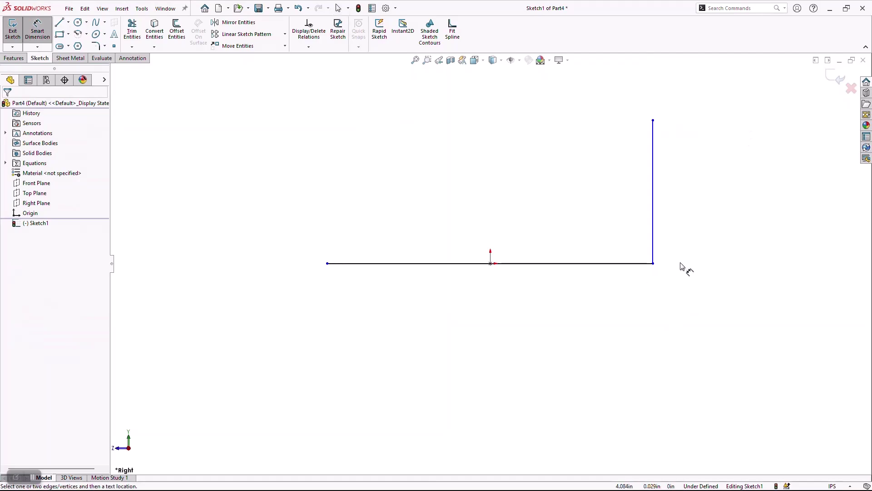
{"action": "left_click", "coordinate": [576, 265]}
{"action": "left_click", "coordinate": [529, 322]}
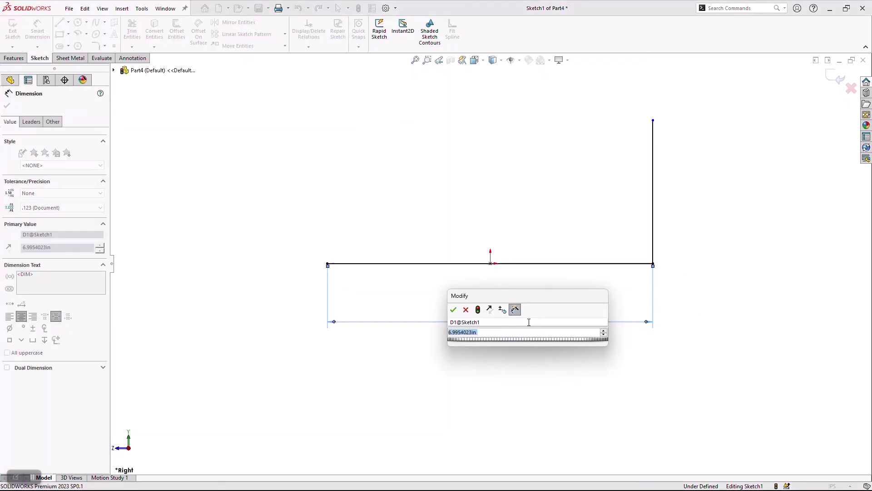
{"action": "left_click", "coordinate": [529, 322]}
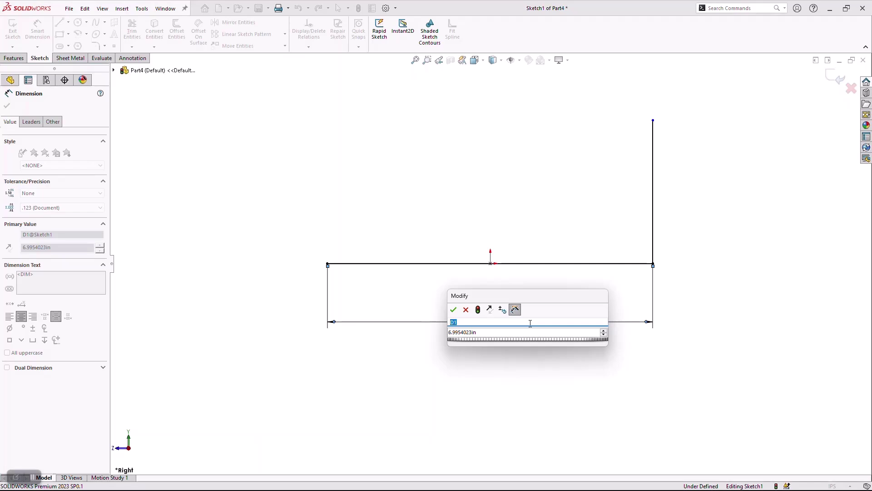
{"action": "type", "text": "Depth"}
{"action": "key", "text": "Tab"}
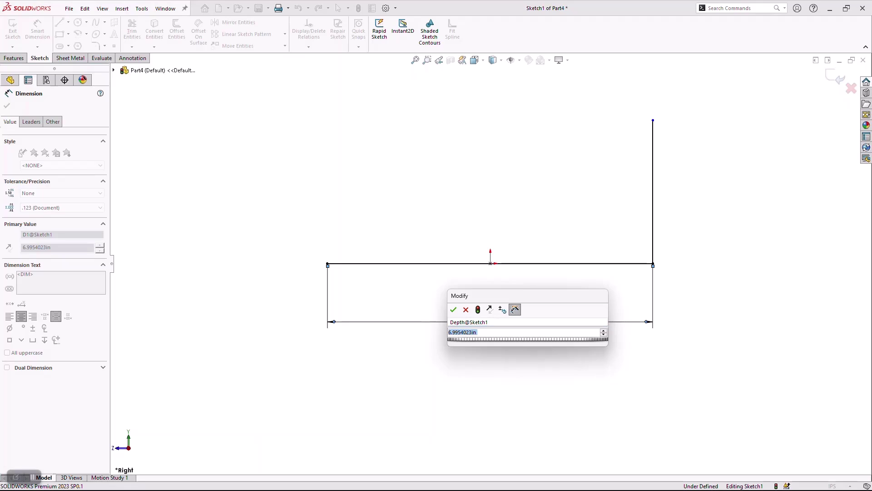
{"action": "type", "text": "="}
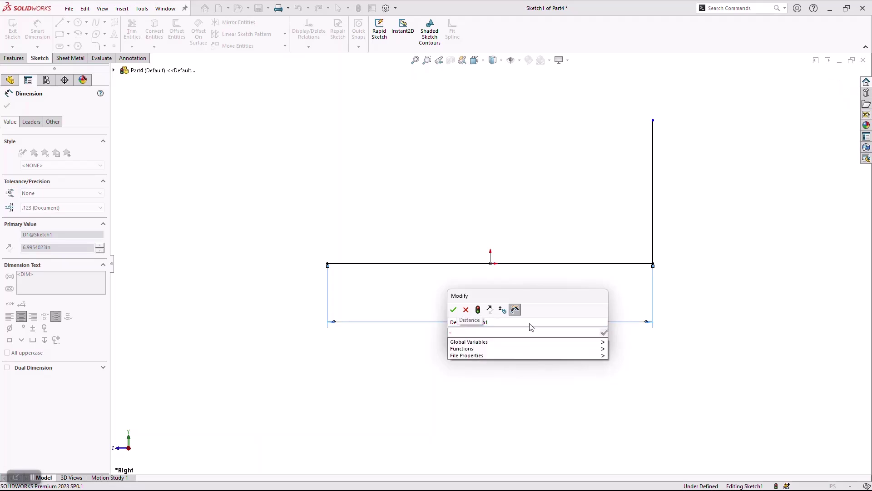
{"action": "mouse_move", "coordinate": [535, 343]}
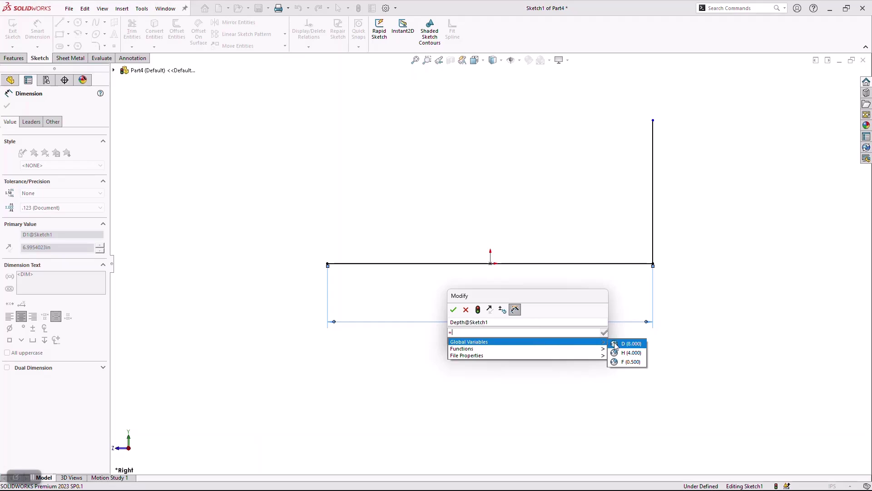
{"action": "left_click", "coordinate": [615, 344]}
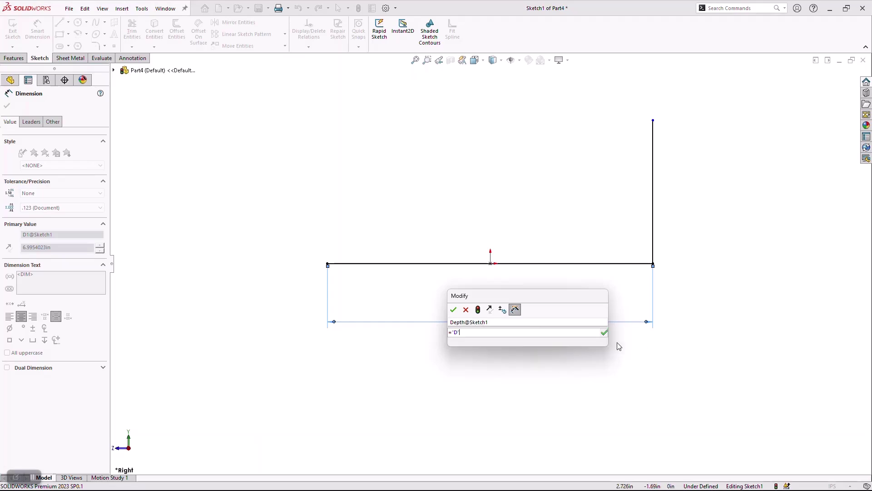
{"action": "left_click", "coordinate": [453, 310]}
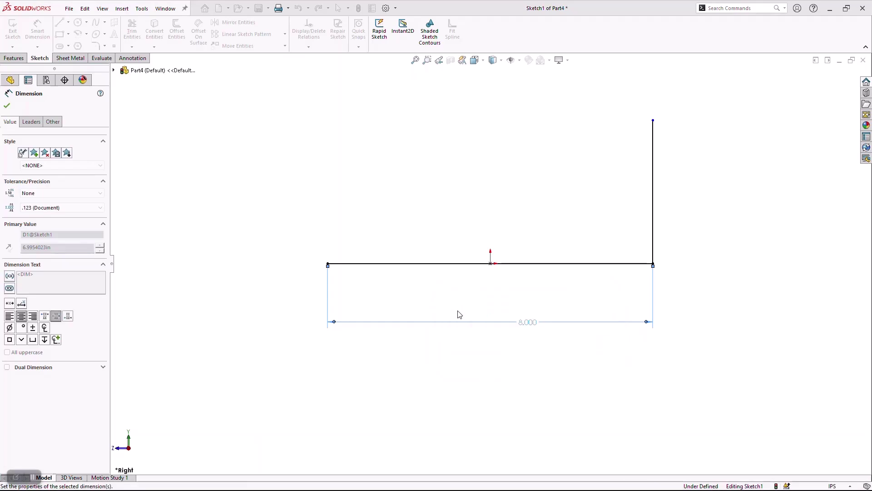
Step: Dimension the vertical line, name the dimension Height, and link its value to global variable H
{"action": "left_click", "coordinate": [654, 202]}
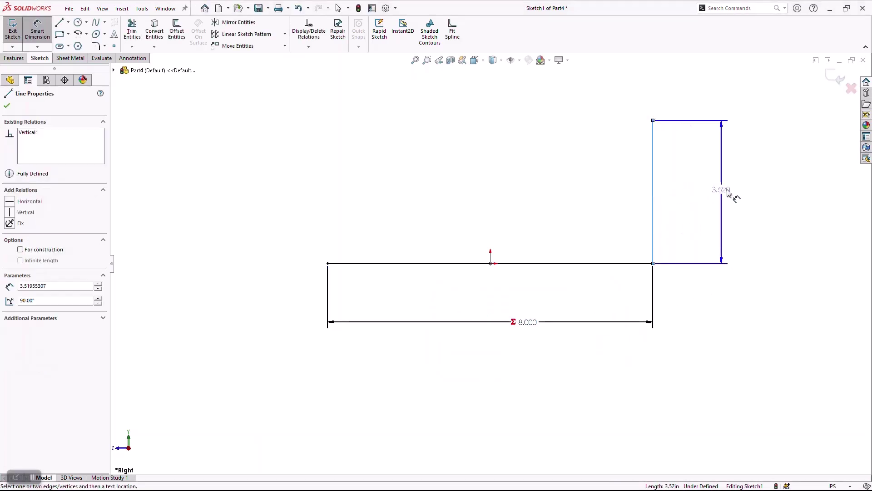
{"action": "left_click", "coordinate": [722, 191]}
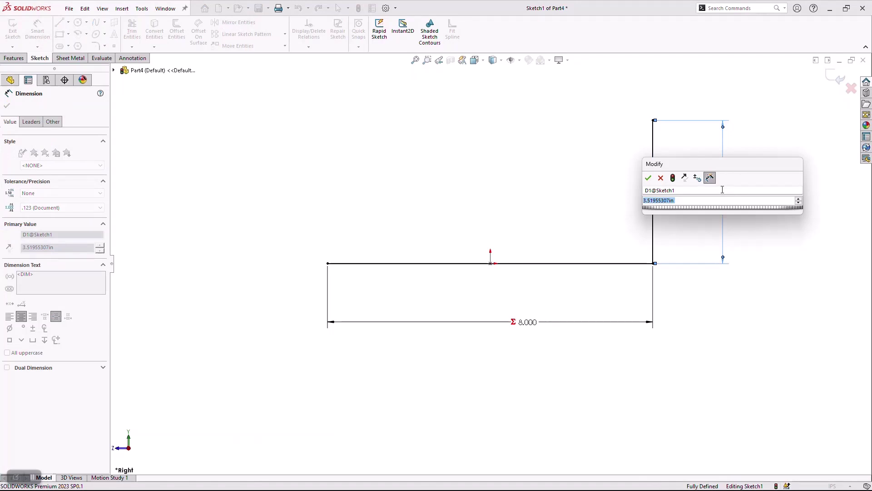
{"action": "left_click", "coordinate": [737, 190]}
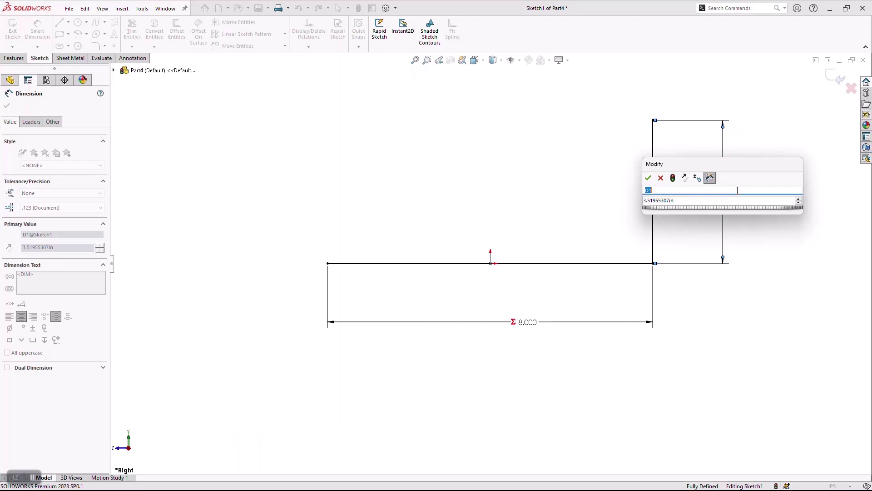
{"action": "type", "text": "Height"}
{"action": "key", "text": "Tab"}
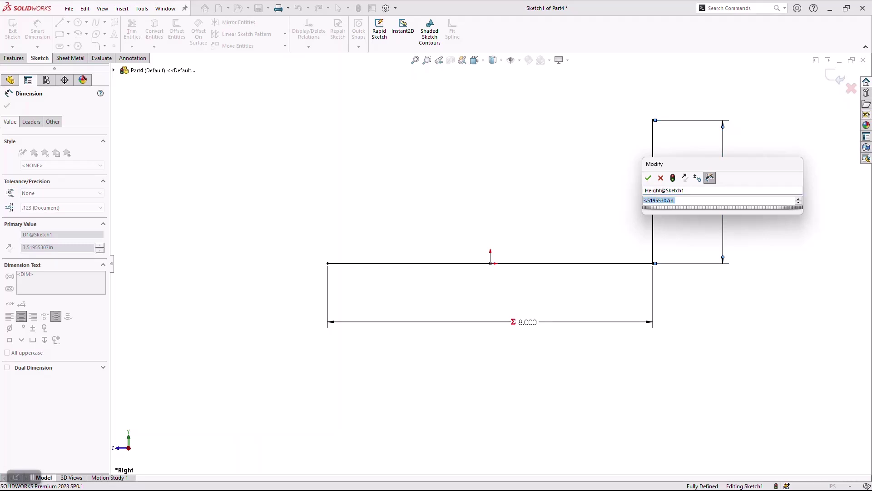
{"action": "type", "text": "="}
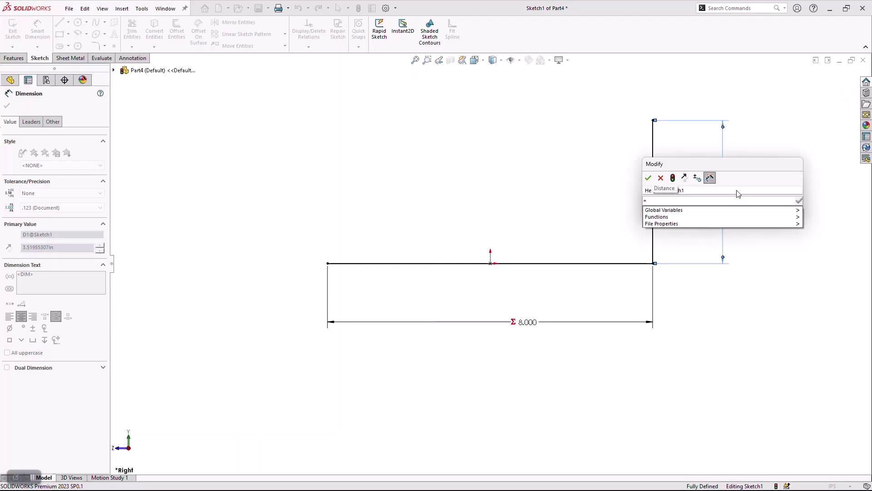
{"action": "mouse_move", "coordinate": [743, 210]}
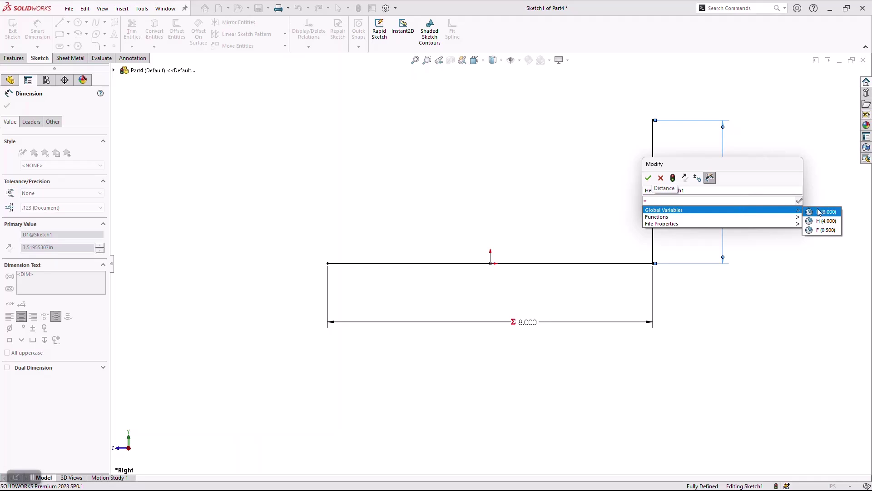
{"action": "left_click", "coordinate": [826, 221]}
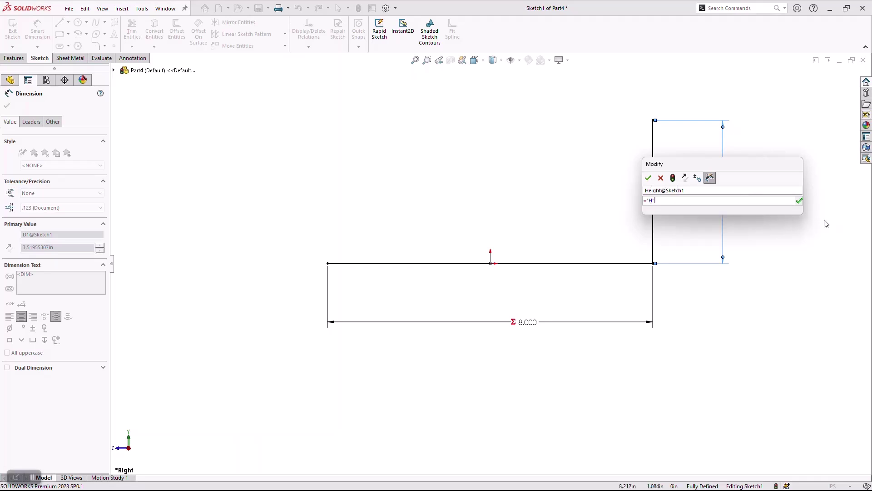
{"action": "left_click", "coordinate": [649, 178]}
{"action": "left_click", "coordinate": [586, 182]}
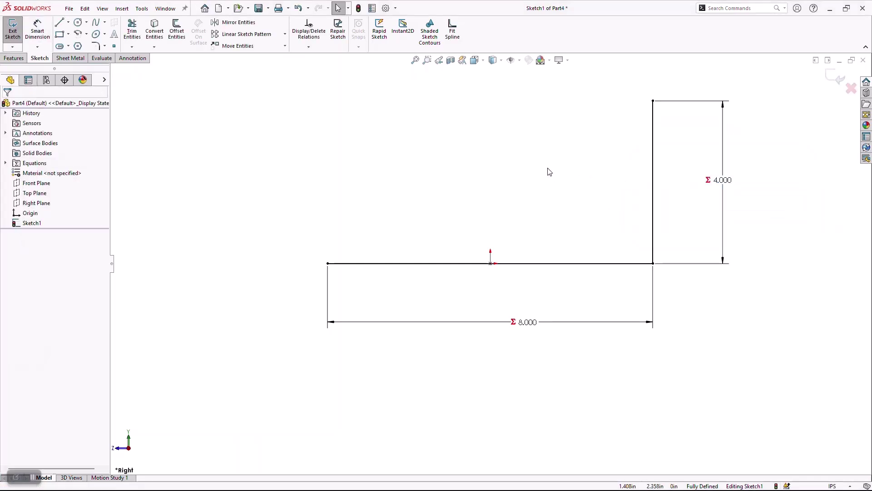
Step: Sketch a vertical line about 3.7 in long upward from the free left end of the base line
{"action": "left_click", "coordinate": [59, 22]}
{"action": "left_click", "coordinate": [327, 263]}
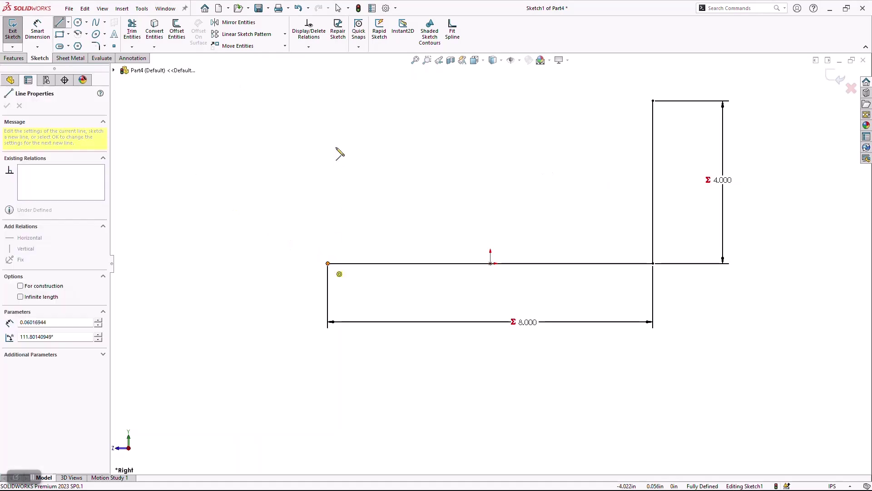
{"action": "left_click", "coordinate": [328, 112]}
{"action": "key", "text": "Escape"}
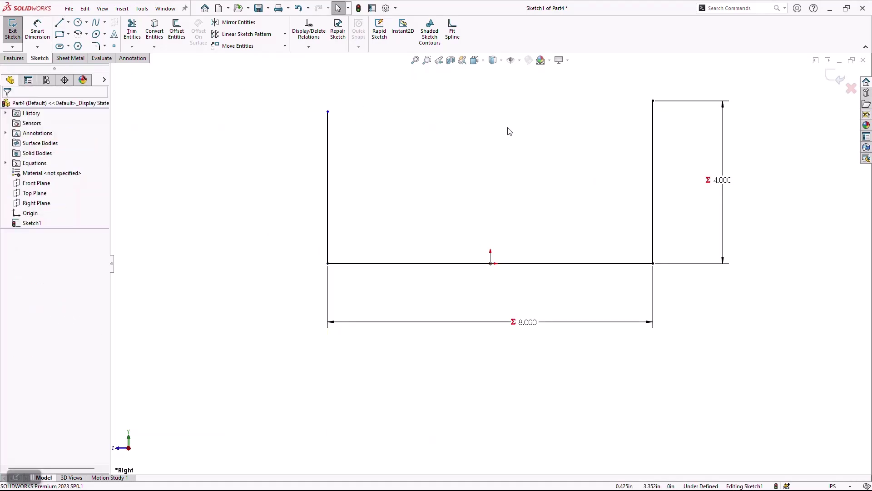
Step: Apply an Equal relation between the two vertical side lines of the tray profile
{"action": "left_click", "coordinate": [327, 171]}
{"action": "left_click", "coordinate": [653, 131], "text": "ctrl"}
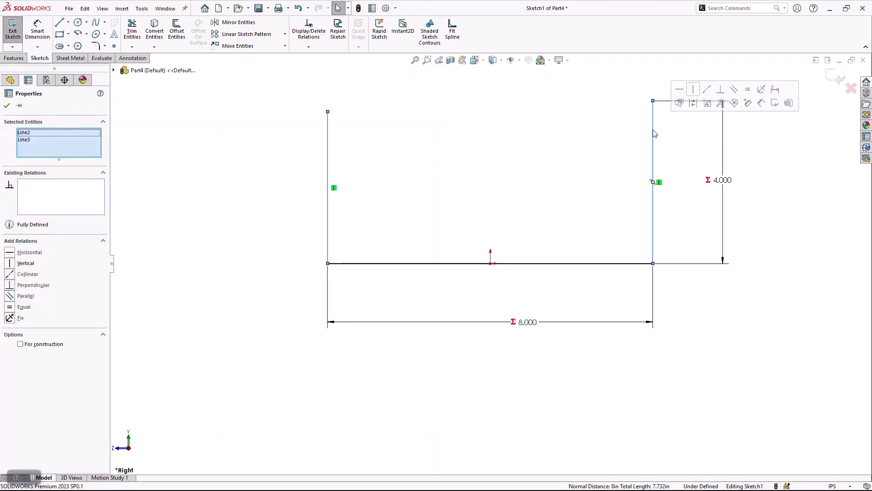
{"action": "left_click", "coordinate": [747, 90]}
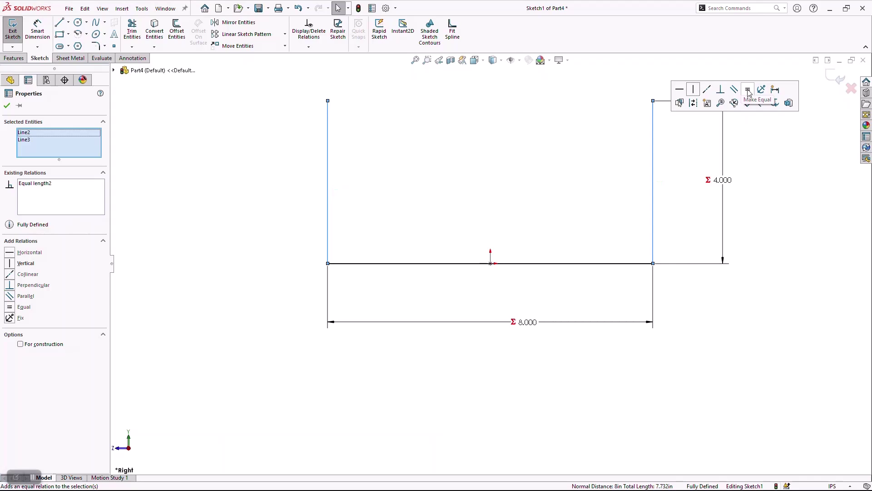
{"action": "left_click", "coordinate": [784, 191]}
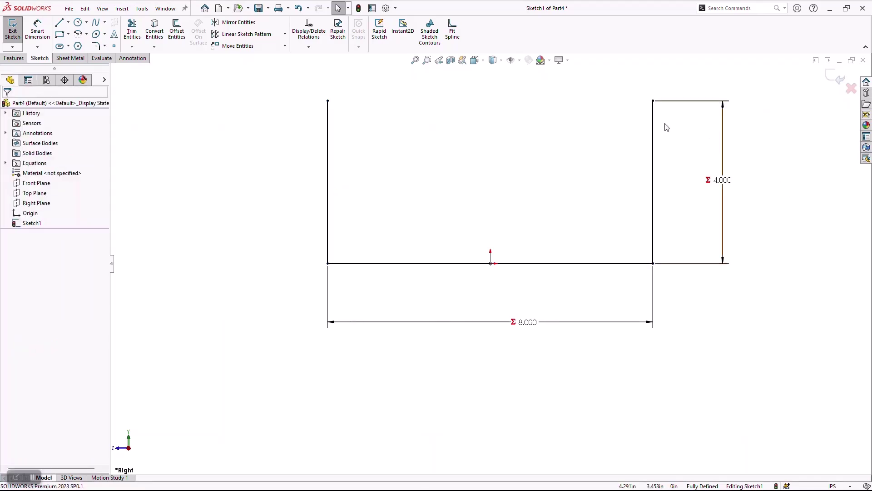
Step: Rename the tray profile sketch as "Layout of Tray"
{"action": "left_click", "coordinate": [33, 223]}
{"action": "left_click", "coordinate": [35, 222]}
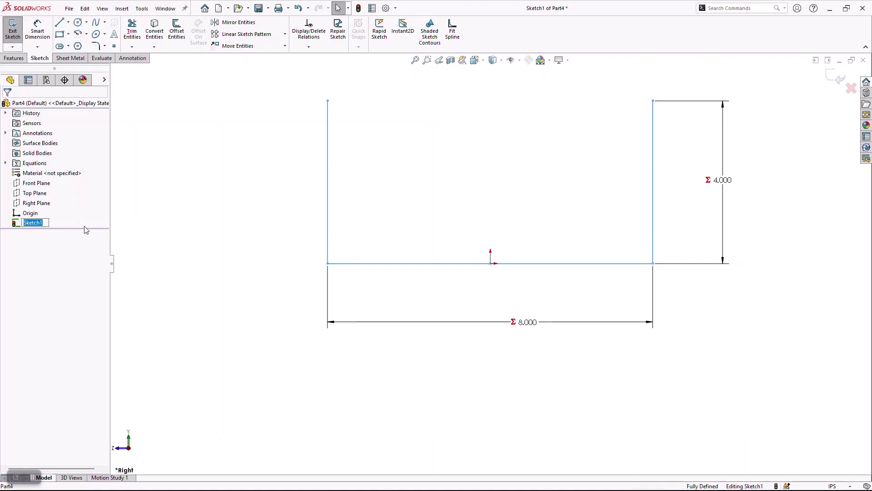
{"action": "type", "text": "Lay"}
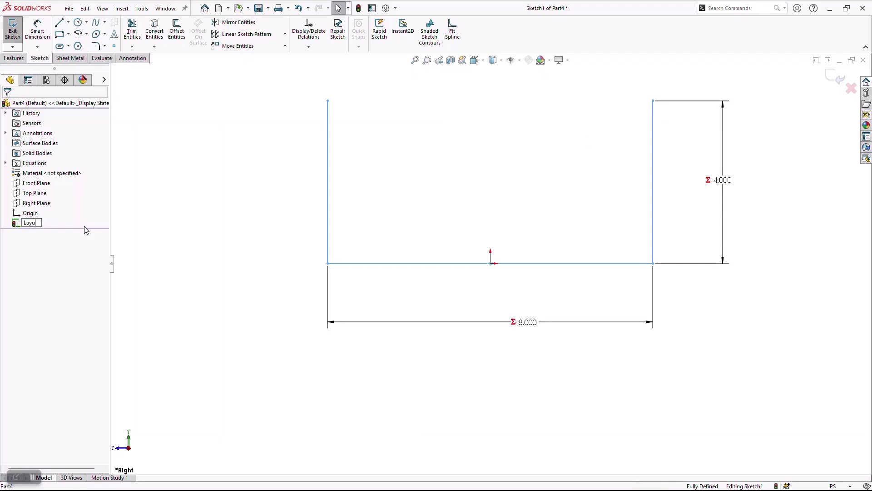
{"action": "type", "text": "out"}
{"action": "type", "text": "of Tray"}
{"action": "key", "text": "Return"}
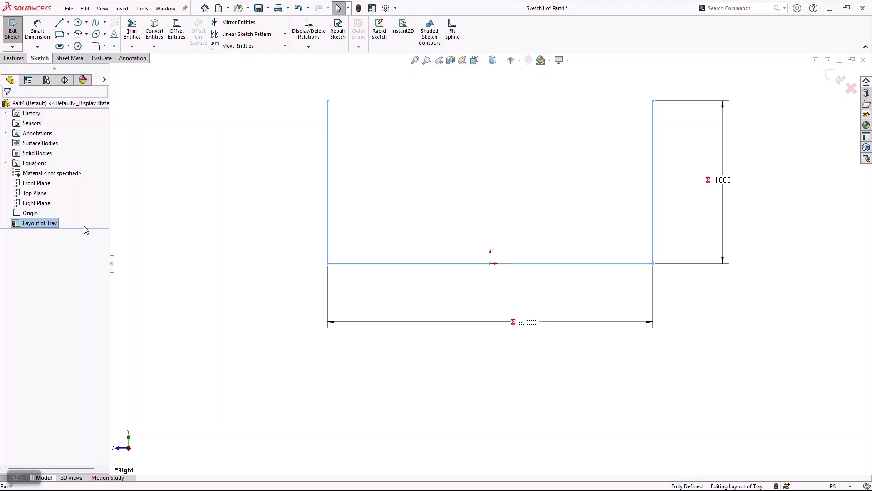
Step: Start a Base Flange from the Layout of Tray sketch, extending it Mid Plane with a depth of 12 in
{"action": "left_click", "coordinate": [82, 60]}
{"action": "left_click", "coordinate": [17, 28]}
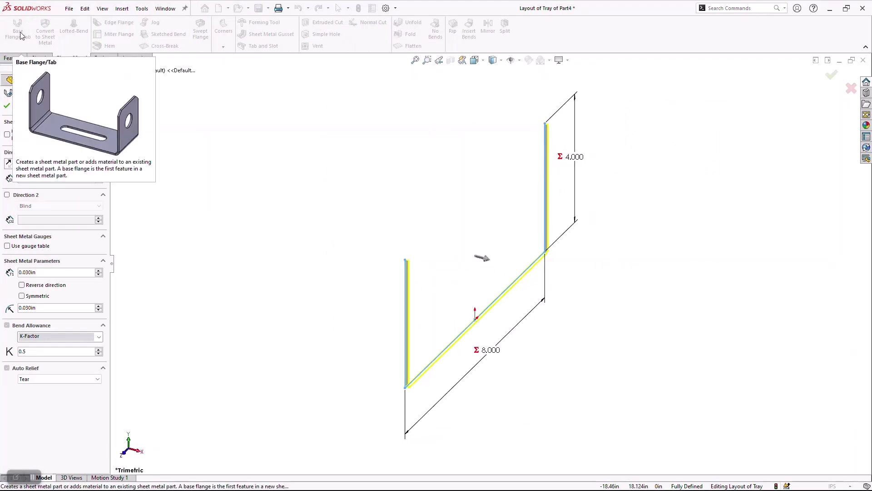
{"action": "left_click", "coordinate": [73, 165]}
{"action": "left_click", "coordinate": [31, 188]}
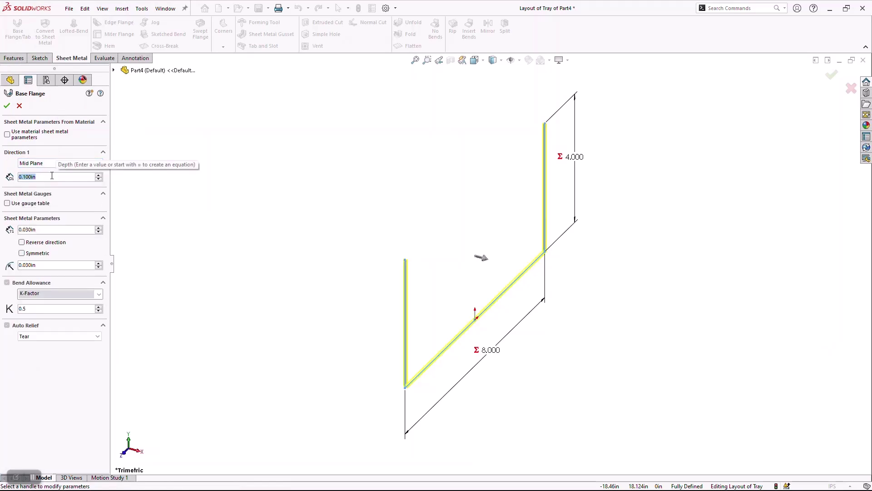
{"action": "type", "text": "12"}
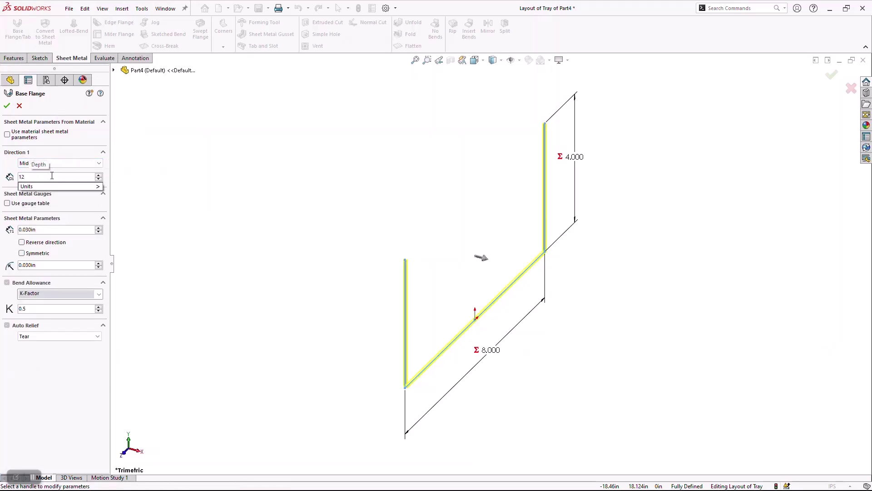
{"action": "key", "text": "Return"}
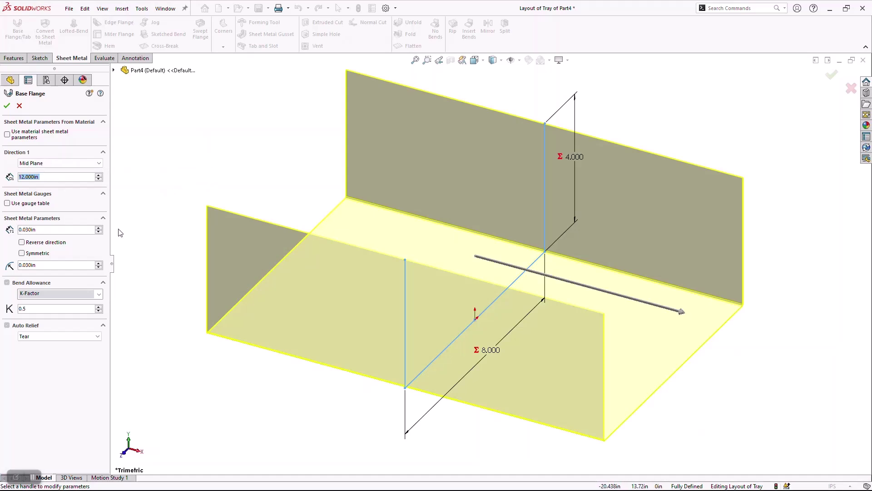
Step: Keep the 0.030 in sheet thickness inside the tray profile and create the base flange
{"action": "key", "text": "space"}
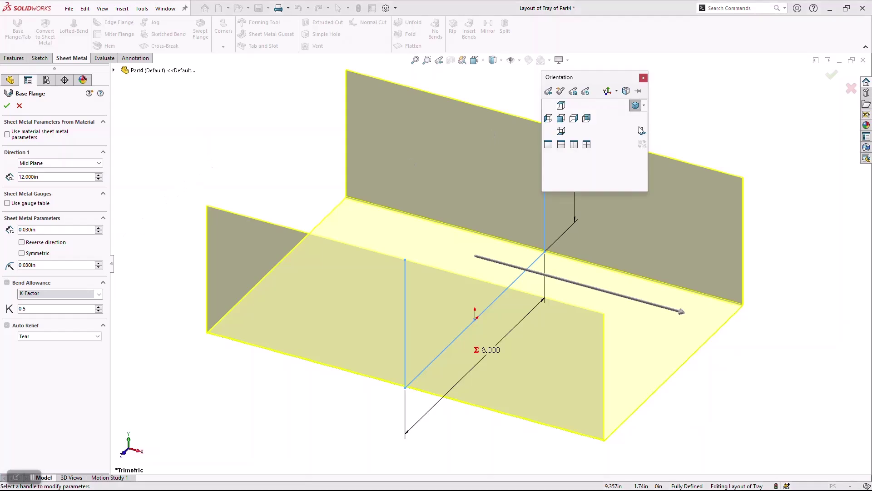
{"action": "left_click", "coordinate": [589, 128]}
{"action": "scroll", "coordinate": [352, 301], "scroll_direction": "down", "scroll_amount": 10}
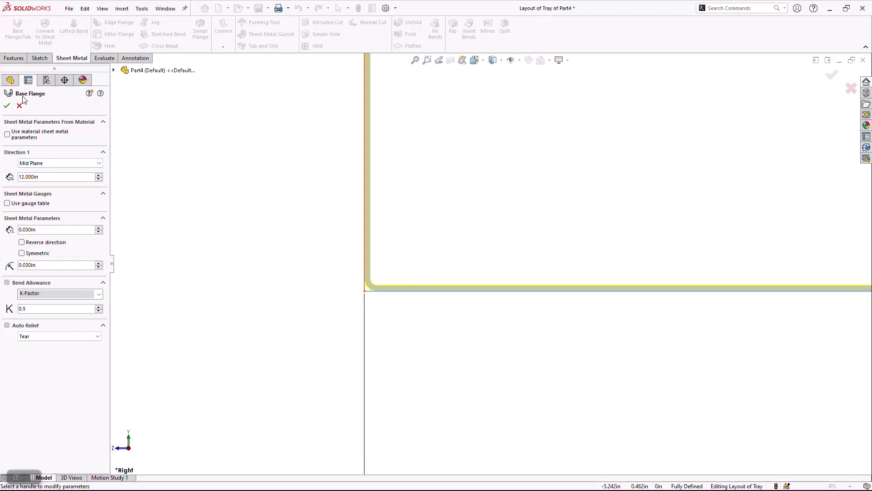
{"action": "left_click", "coordinate": [22, 243]}
{"action": "left_click", "coordinate": [22, 242]}
{"action": "left_click", "coordinate": [22, 242]}
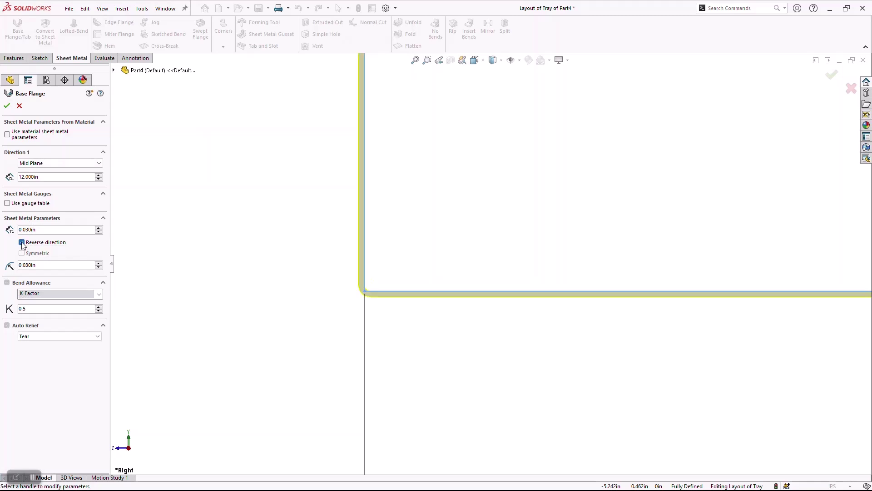
{"action": "left_click", "coordinate": [22, 242]}
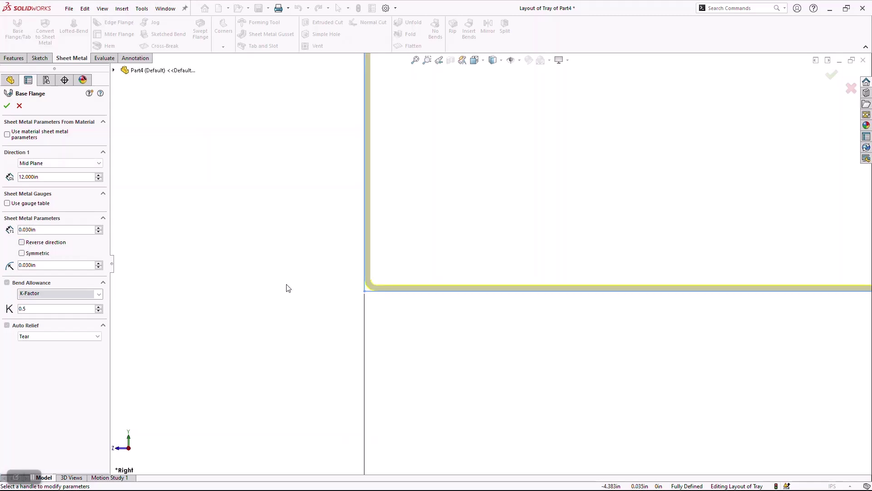
{"action": "key", "text": "f"}
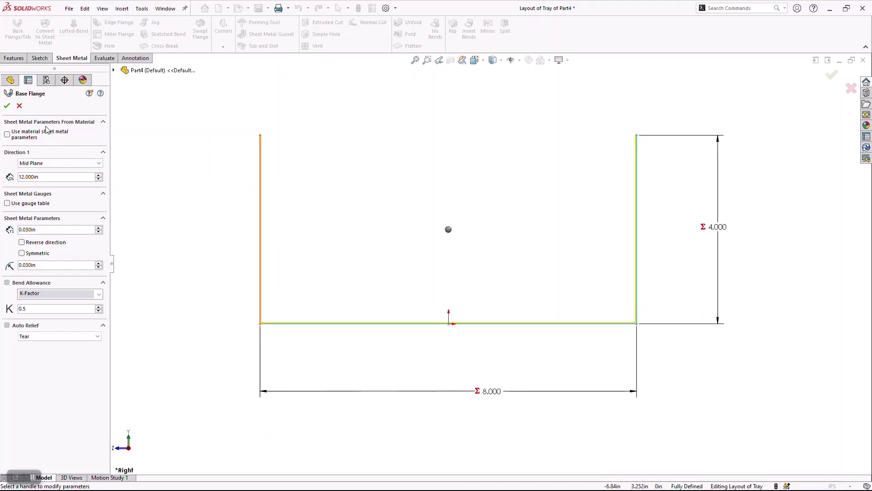
{"action": "left_click", "coordinate": [6, 107]}
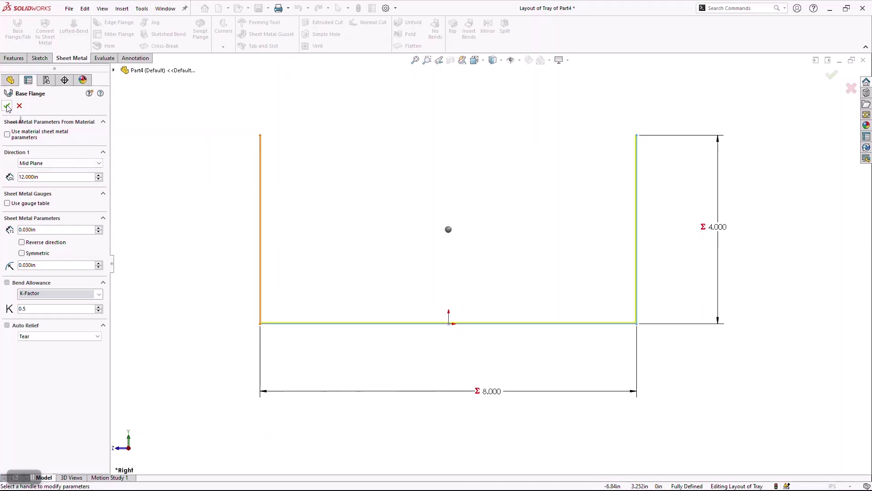
{"action": "key", "text": "ctrl+7"}
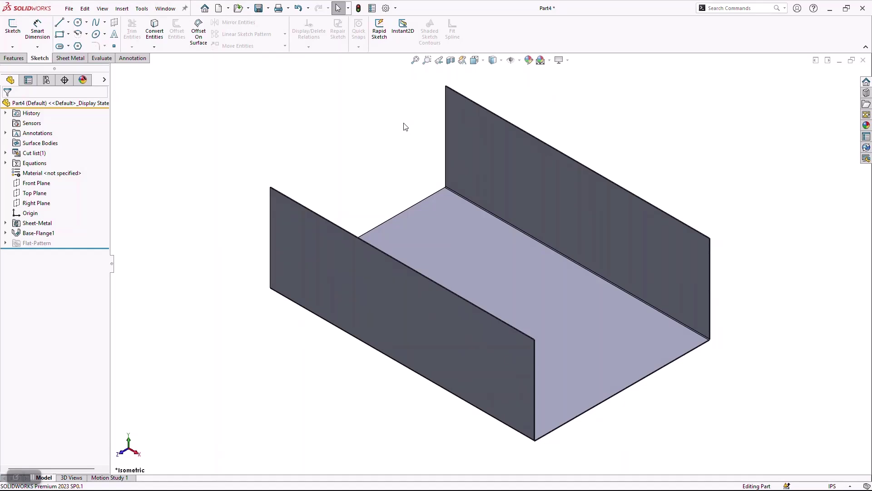
Step: Add the Layout of Tray sketch under the base flange to Favorites
{"action": "left_click", "coordinate": [5, 233]}
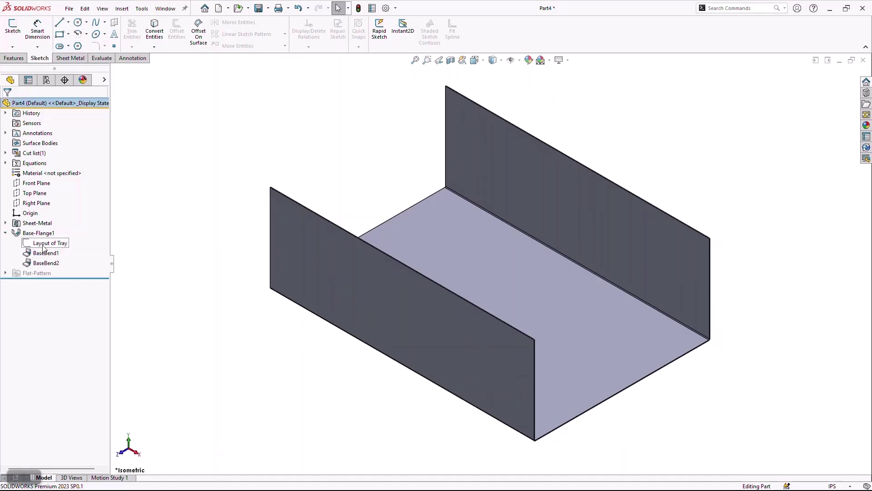
{"action": "right_click", "coordinate": [50, 245]}
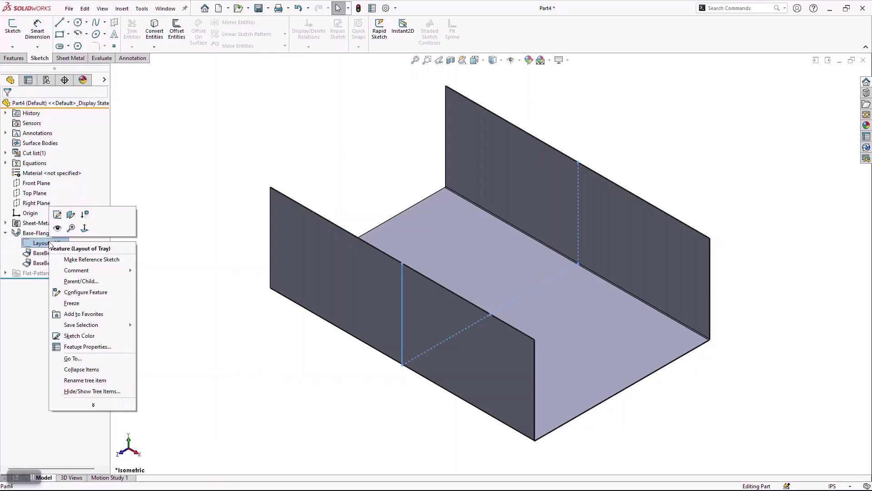
{"action": "left_click", "coordinate": [84, 314]}
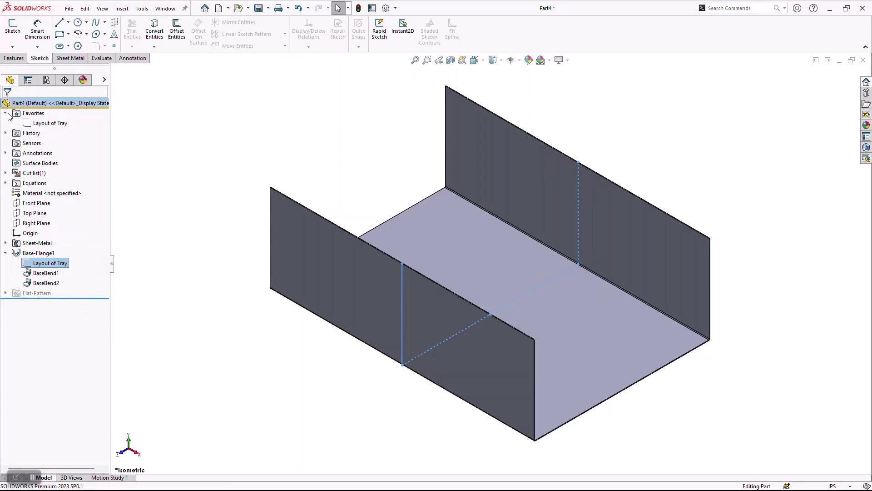
{"action": "mouse_move", "coordinate": [42, 121]}
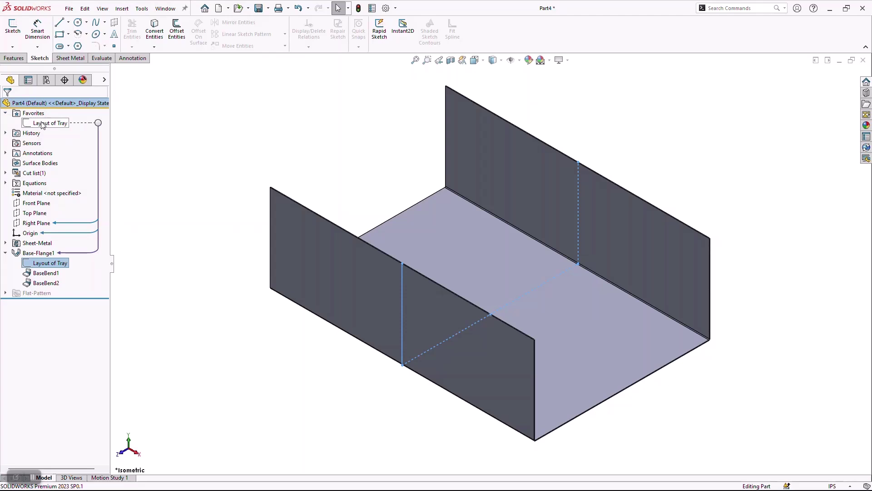
Step: Start an Edge Flange on the two vertical edges and the floor edge at both open ends of the tray
{"action": "left_click", "coordinate": [81, 61]}
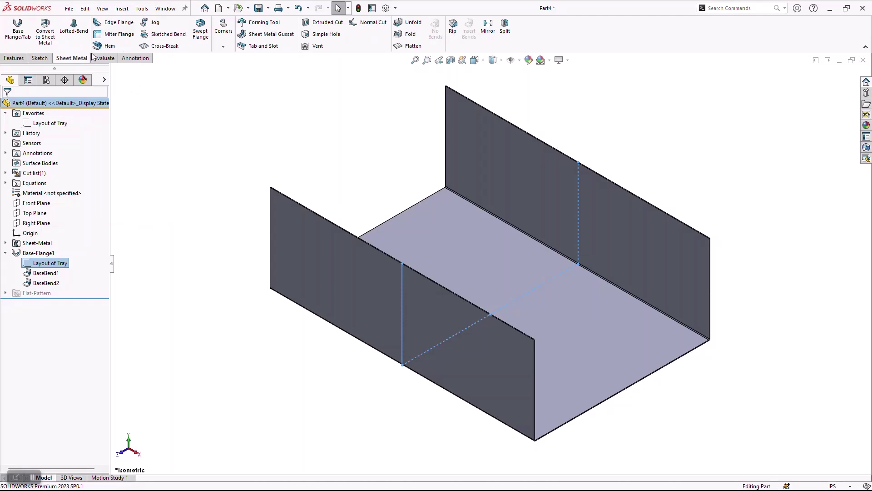
{"action": "left_click", "coordinate": [108, 23]}
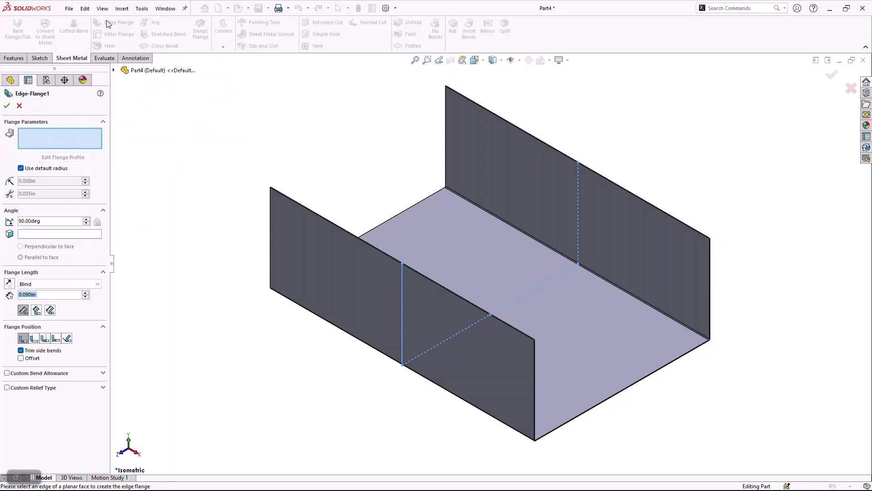
{"action": "left_click", "coordinate": [535, 372]}
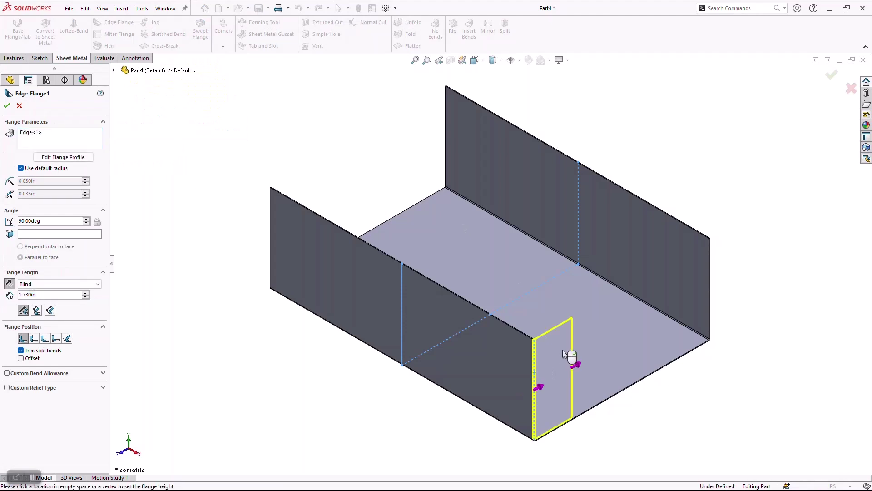
{"action": "left_click", "coordinate": [649, 373]}
{"action": "left_click", "coordinate": [711, 271]}
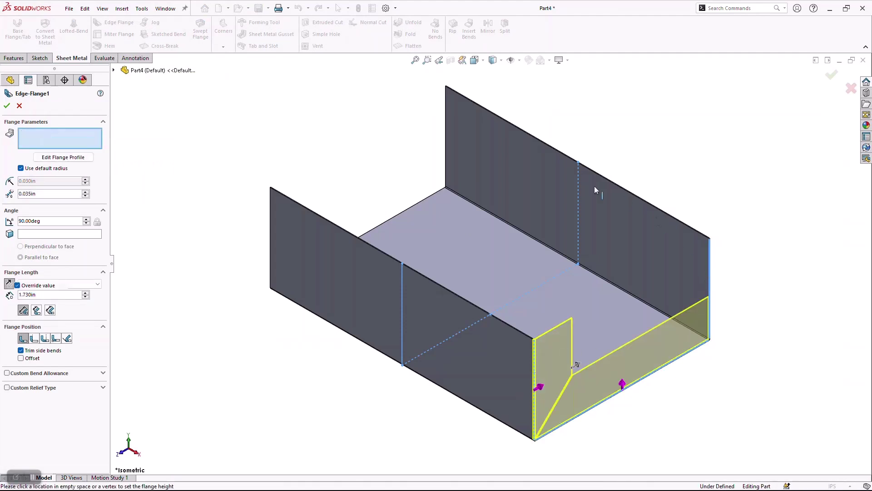
{"action": "left_click", "coordinate": [446, 134]}
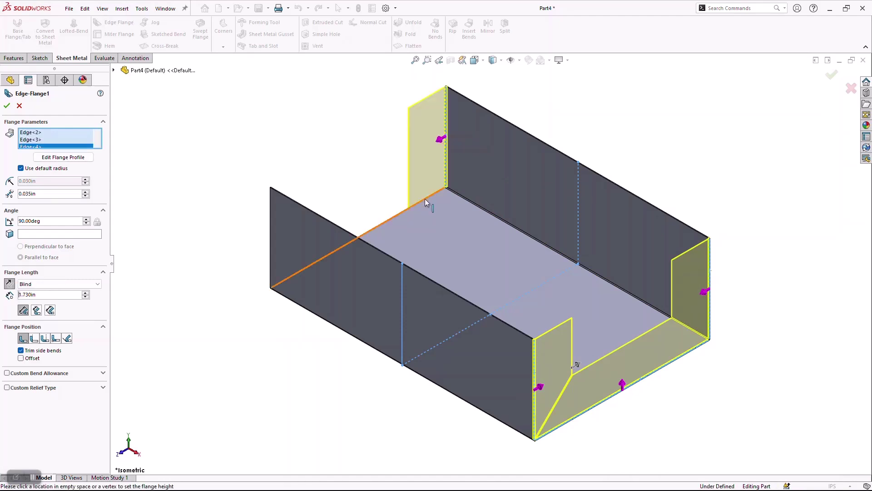
{"action": "left_click", "coordinate": [394, 219]}
{"action": "left_click", "coordinate": [269, 226]}
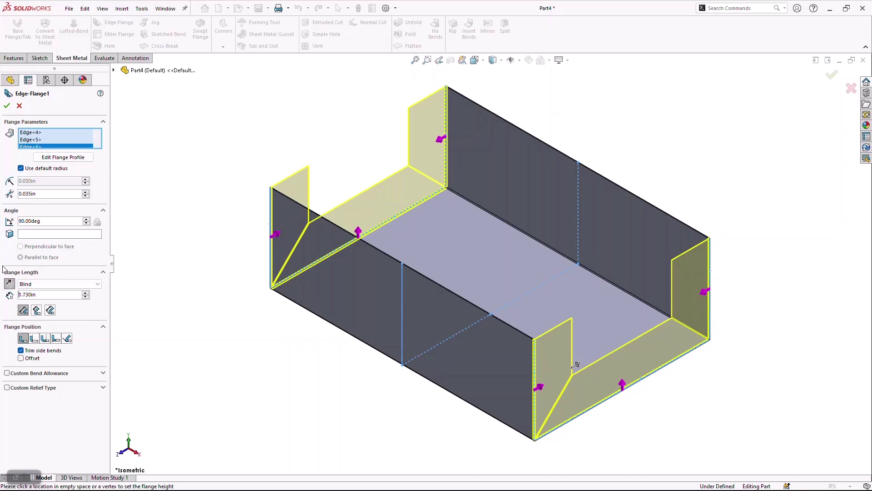
Step: Compare the outward and inward directions of the edge flanges, ending with them pointing inward
{"action": "left_click", "coordinate": [8, 284]}
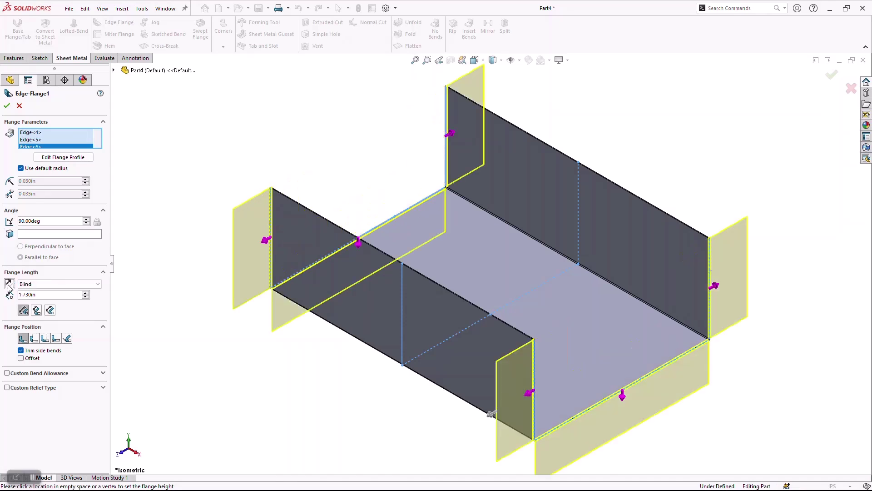
{"action": "left_click", "coordinate": [8, 285]}
{"action": "left_click", "coordinate": [9, 284]}
{"action": "left_click", "coordinate": [9, 284]}
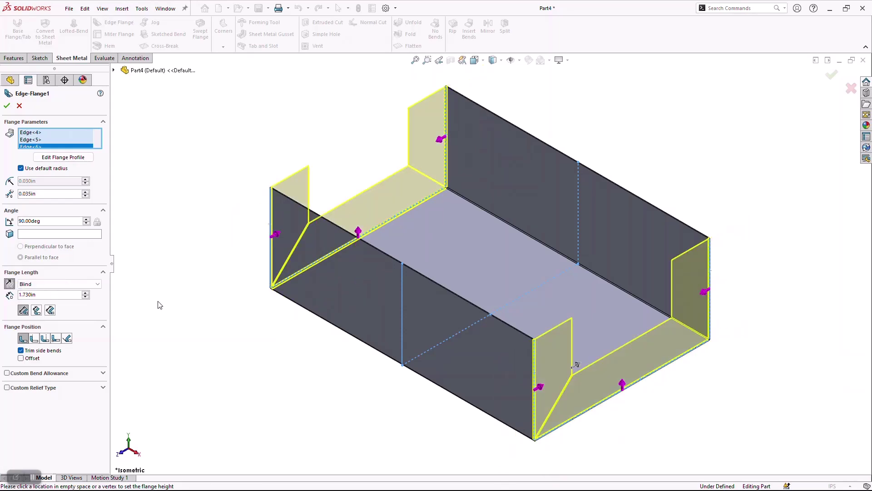
Step: Link the edge flange length to global variable F
{"action": "scroll", "coordinate": [563, 399], "scroll_direction": "down", "scroll_amount": 3}
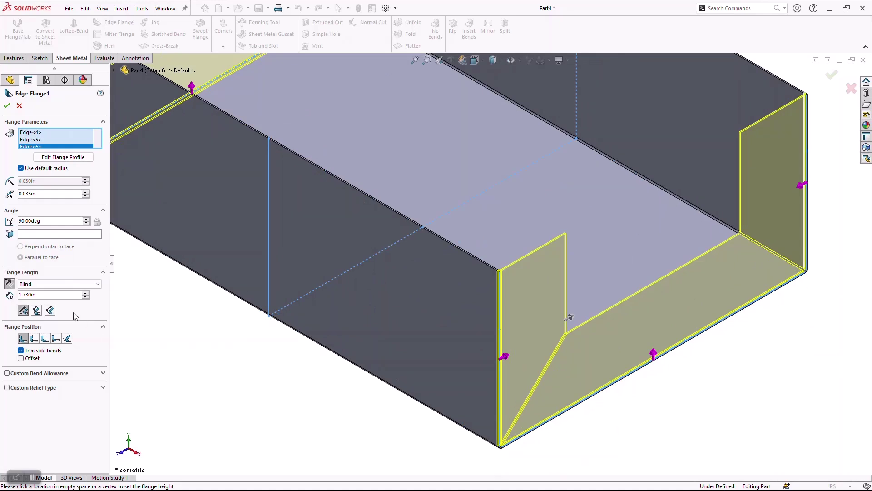
{"action": "double_click", "coordinate": [64, 294]}
{"action": "type", "text": "="}
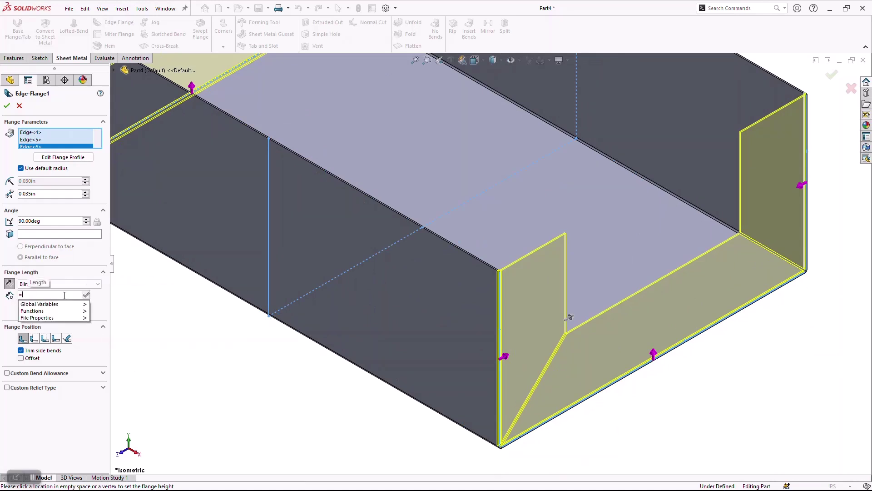
{"action": "mouse_move", "coordinate": [66, 306]}
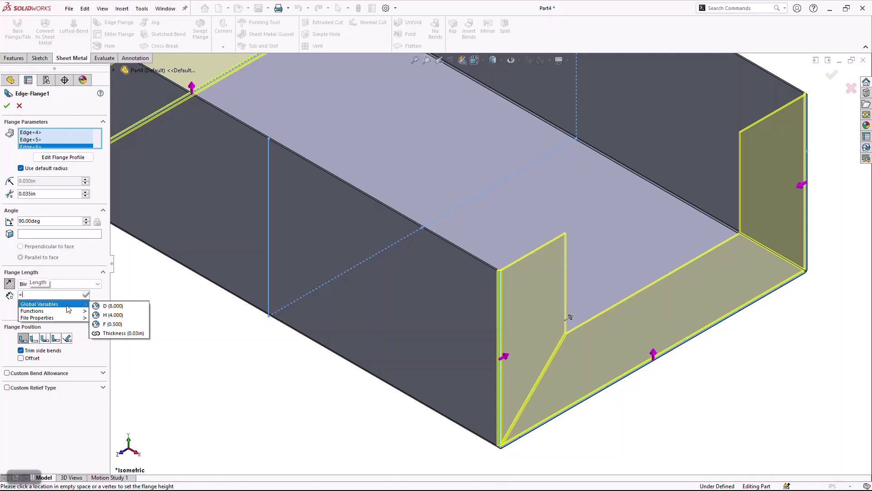
{"action": "left_click", "coordinate": [125, 325]}
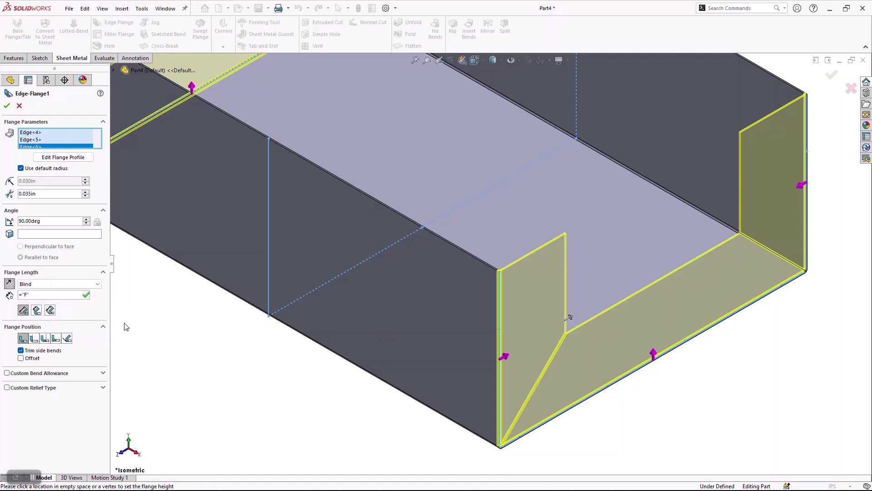
{"action": "key", "text": "Return"}
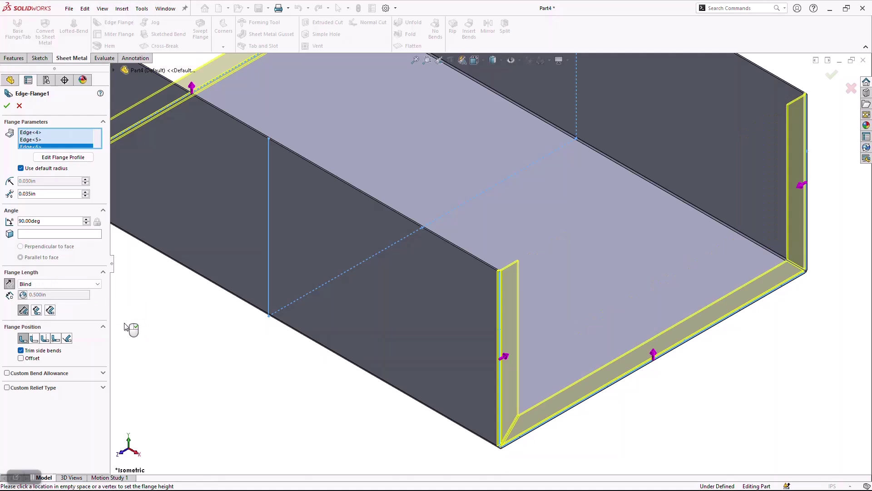
Step: Check the flange corner with the Material Inside position and create the edge flanges
{"action": "scroll", "coordinate": [227, 352], "scroll_direction": "up", "scroll_amount": 1}
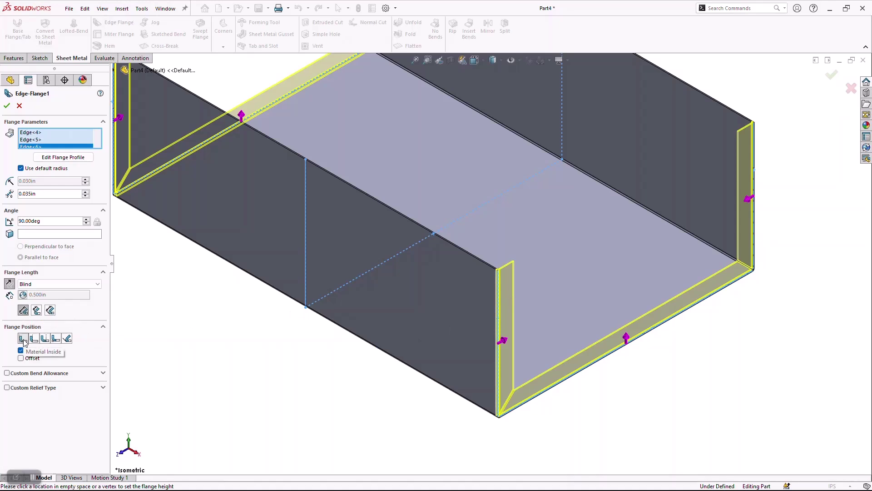
{"action": "scroll", "coordinate": [484, 263], "scroll_direction": "down", "scroll_amount": 6}
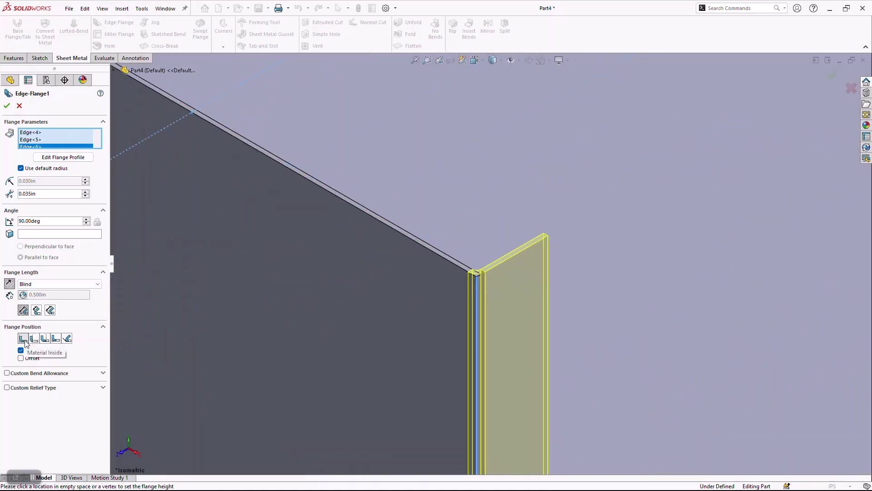
{"action": "scroll", "coordinate": [226, 348], "scroll_direction": "up", "scroll_amount": 5}
{"action": "scroll", "coordinate": [226, 348], "scroll_direction": "up", "scroll_amount": 1}
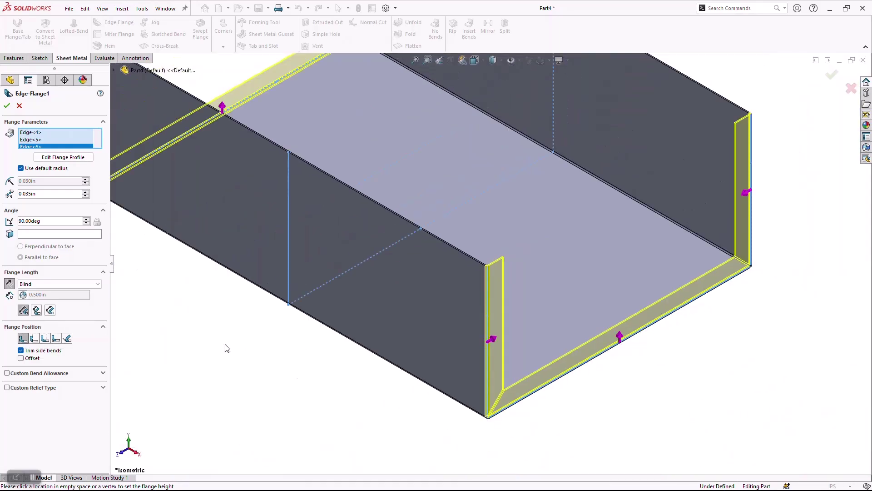
{"action": "left_click", "coordinate": [7, 105]}
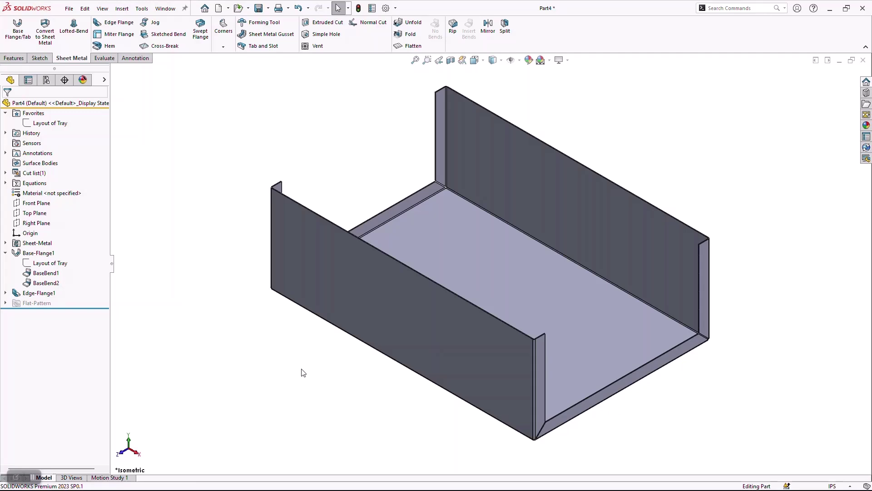
Step: Open a new sketch on the outer face of the floor edge flange at the tray's front end
{"action": "left_click", "coordinate": [645, 376]}
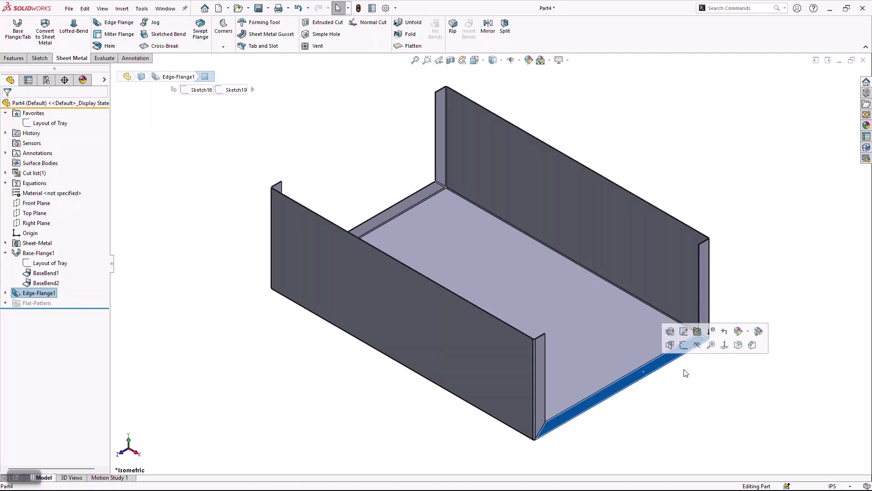
{"action": "left_click", "coordinate": [684, 344]}
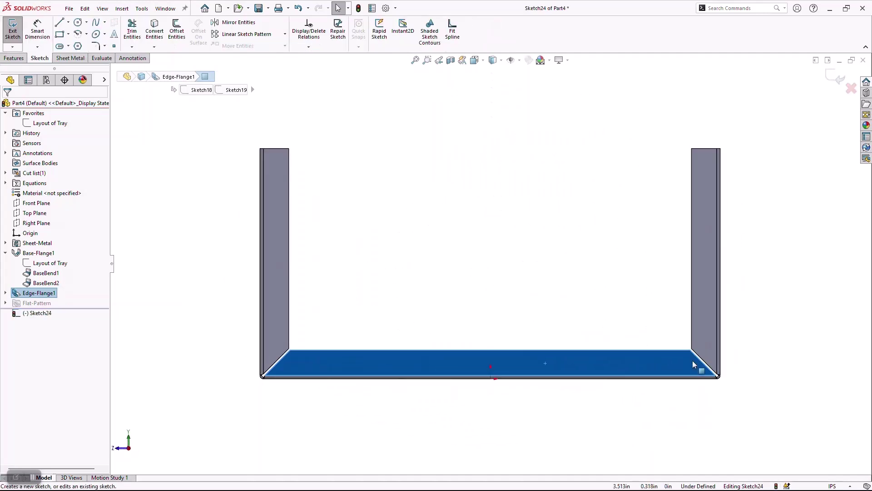
{"action": "left_click", "coordinate": [535, 282]}
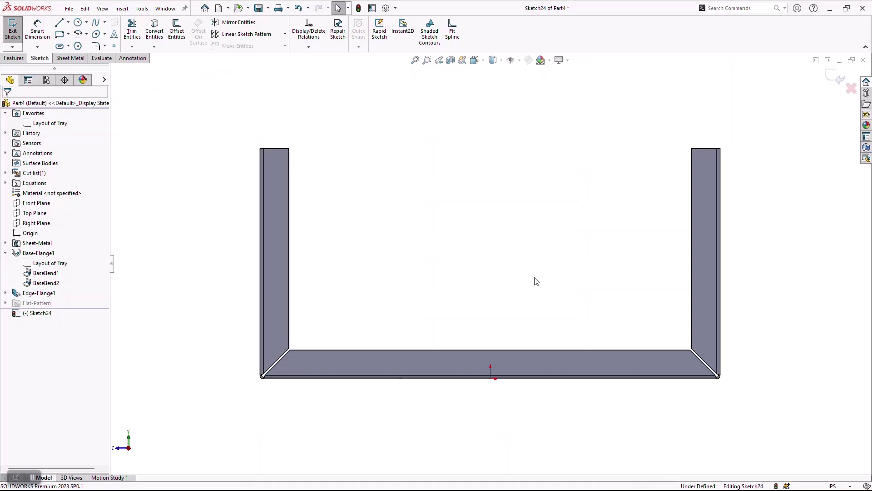
Step: Convert the Layout of Tray sketch into entities of the new end-panel sketch
{"action": "left_click", "coordinate": [41, 123]}
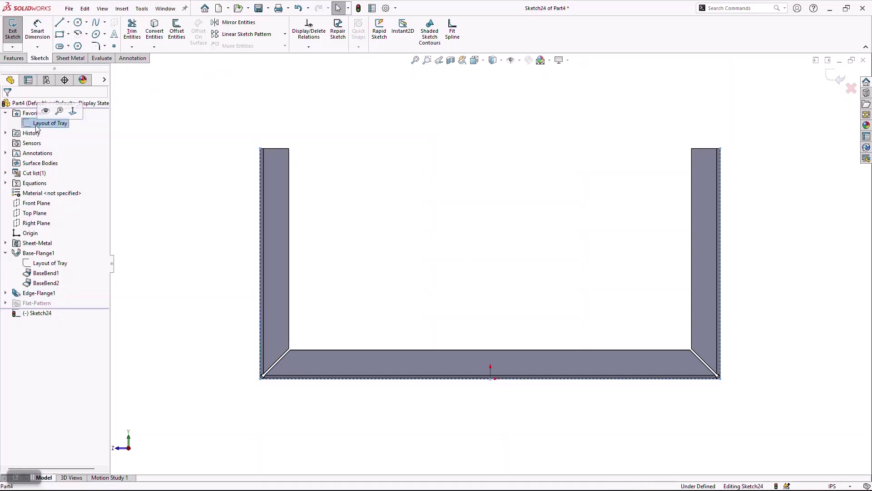
{"action": "left_click", "coordinate": [154, 28]}
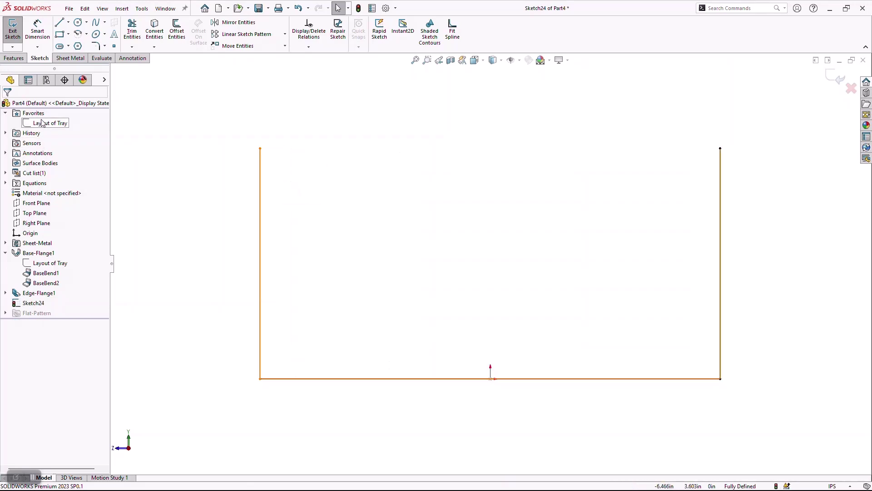
{"action": "mouse_move", "coordinate": [45, 125]}
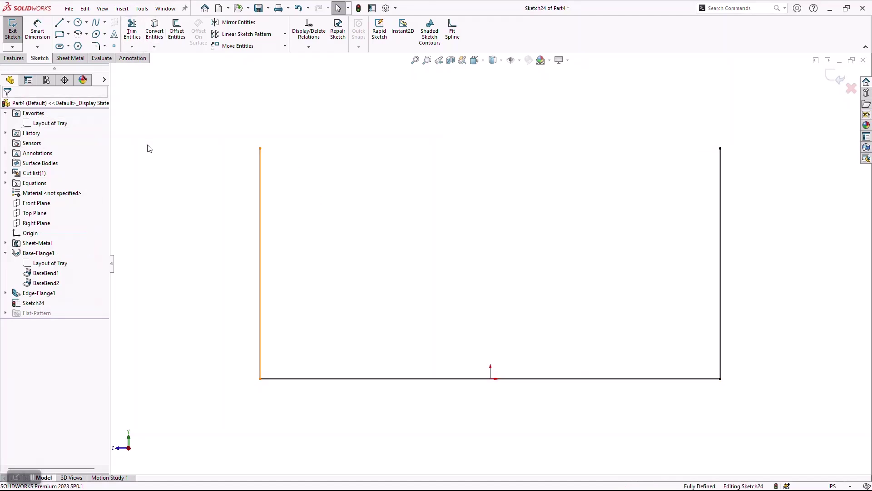
{"action": "key", "text": "f"}
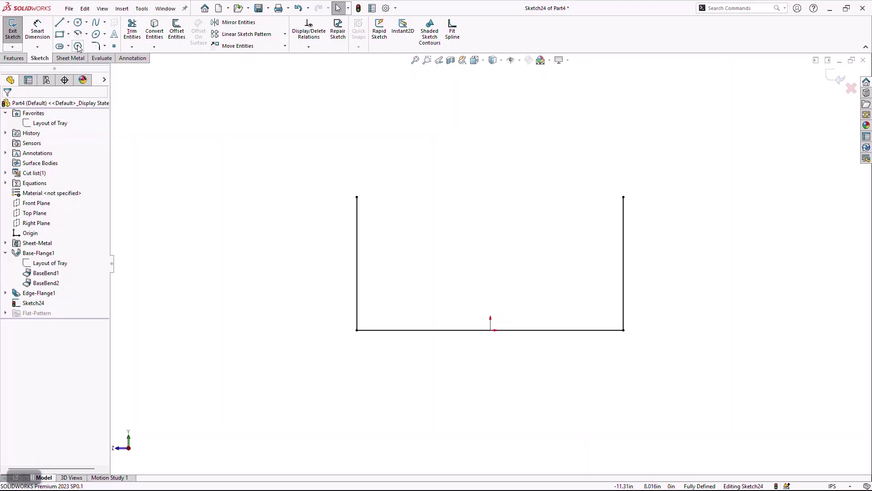
Step: Close the profile with two sloped lines from the side tops and a horizontal line about 7.4 in above the base
{"action": "left_click", "coordinate": [58, 26]}
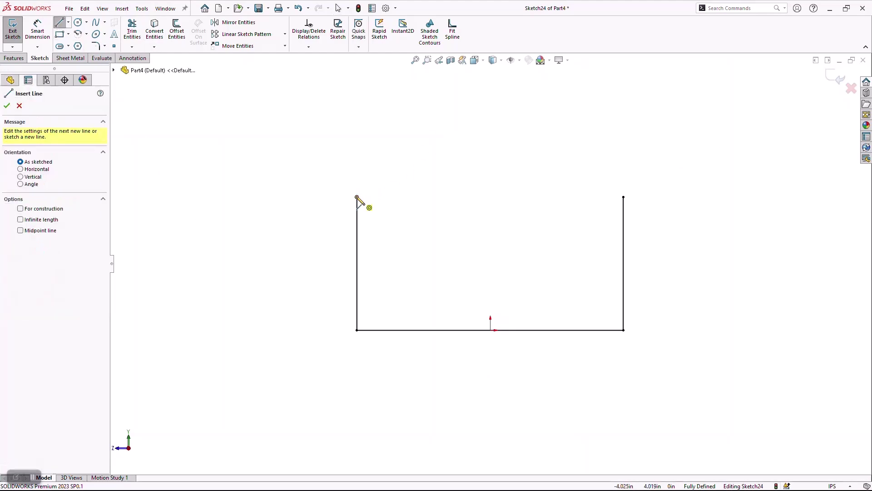
{"action": "left_click", "coordinate": [357, 196]}
{"action": "left_click", "coordinate": [431, 84]}
{"action": "left_click", "coordinate": [506, 84]}
{"action": "left_click", "coordinate": [624, 197]}
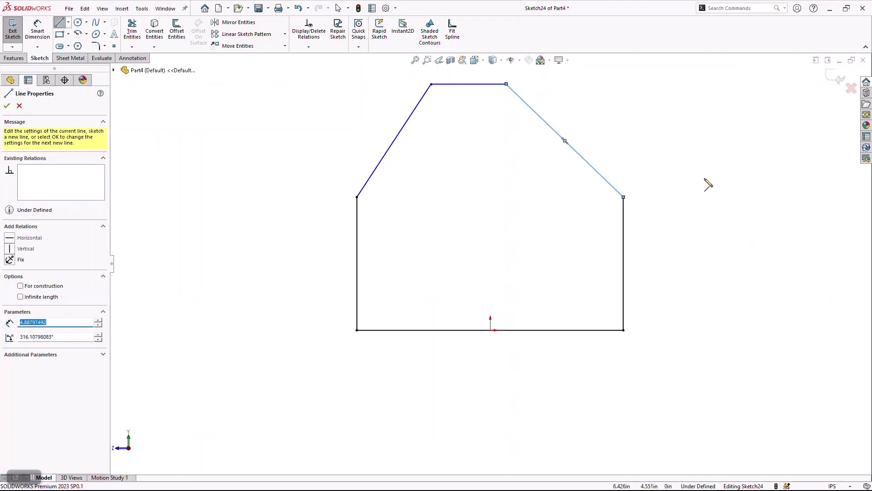
{"action": "key", "text": "Escape"}
Step: Make the two sloped lines of the profile equal in length
{"action": "left_click_drag", "start_coordinate": [652, 127], "coordinate": [359, 141]}
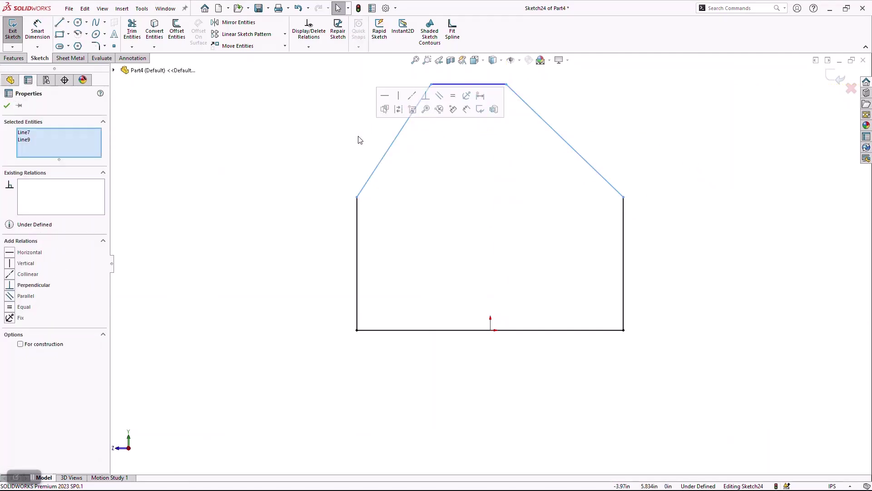
{"action": "left_click", "coordinate": [453, 96]}
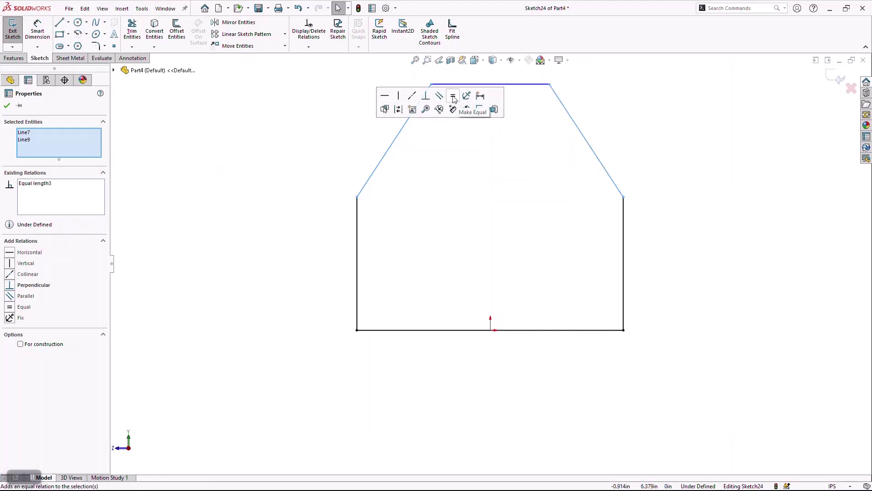
{"action": "left_click", "coordinate": [683, 139]}
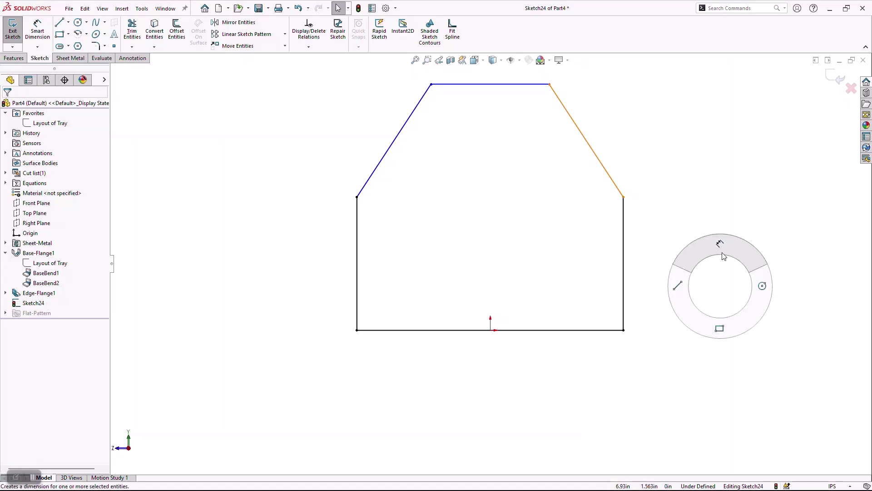
Step: Dimension the profile's overall height from the base line to the upper horizontal line at 8 in
{"action": "key", "text": "d"}
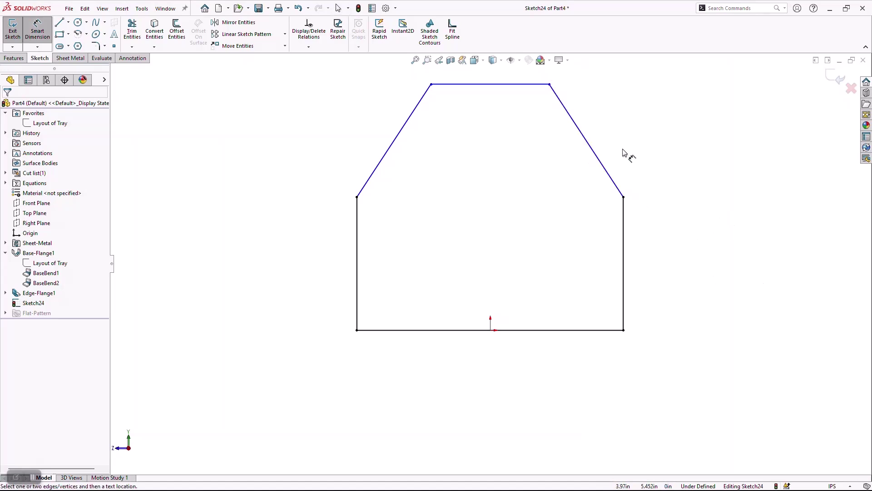
{"action": "left_click", "coordinate": [527, 86]}
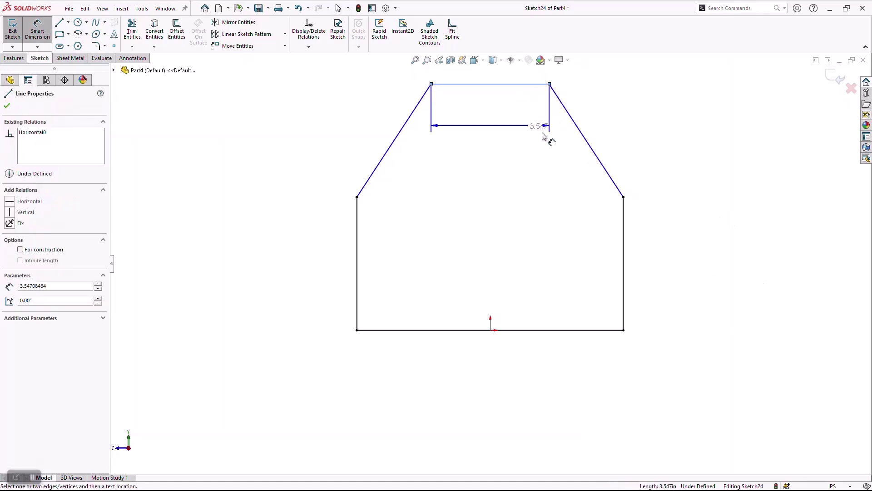
{"action": "left_click", "coordinate": [560, 333]}
{"action": "left_click", "coordinate": [257, 233]}
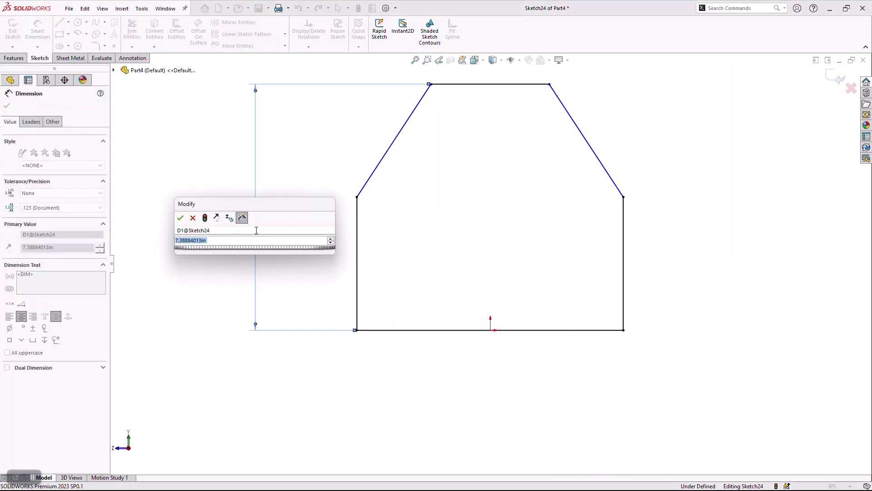
{"action": "type", "text": "8"}
{"action": "key", "text": "Return"}
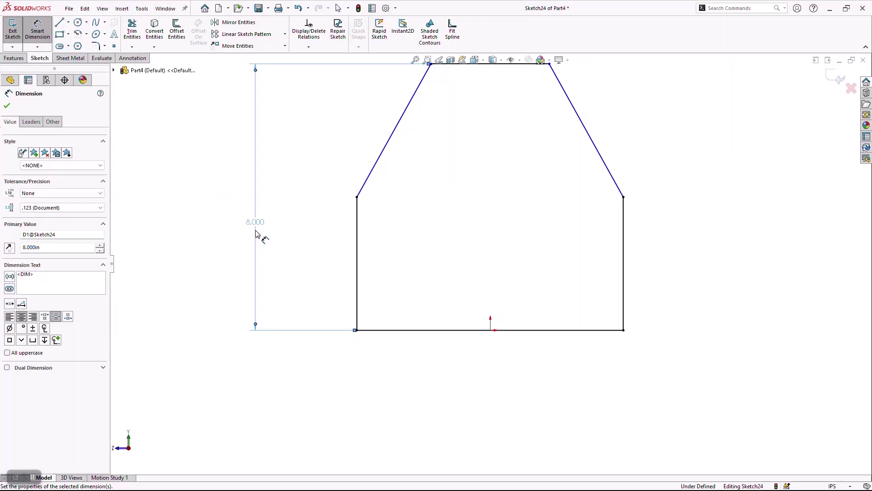
Step: Rename the profile's overall height dimension as Height
{"action": "left_click", "coordinate": [82, 235]}
{"action": "double_click", "coordinate": [82, 236]}
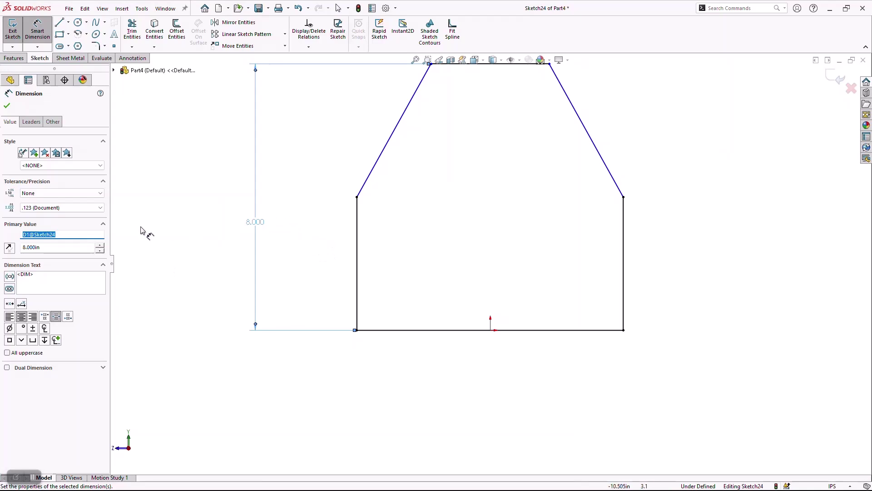
{"action": "type", "text": "Height"}
{"action": "left_click", "coordinate": [7, 105]}
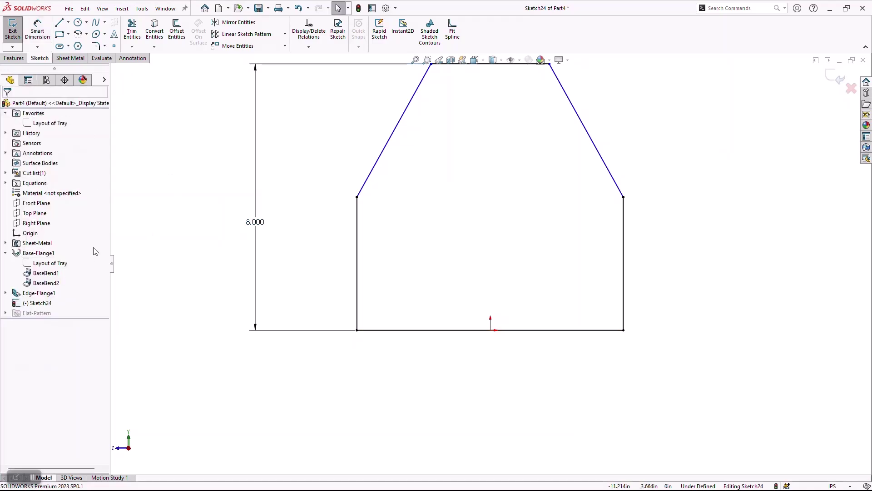
{"action": "double_click", "coordinate": [255, 222]}
{"action": "key", "text": "shift+Tab"}
{"action": "left_click", "coordinate": [183, 210]}
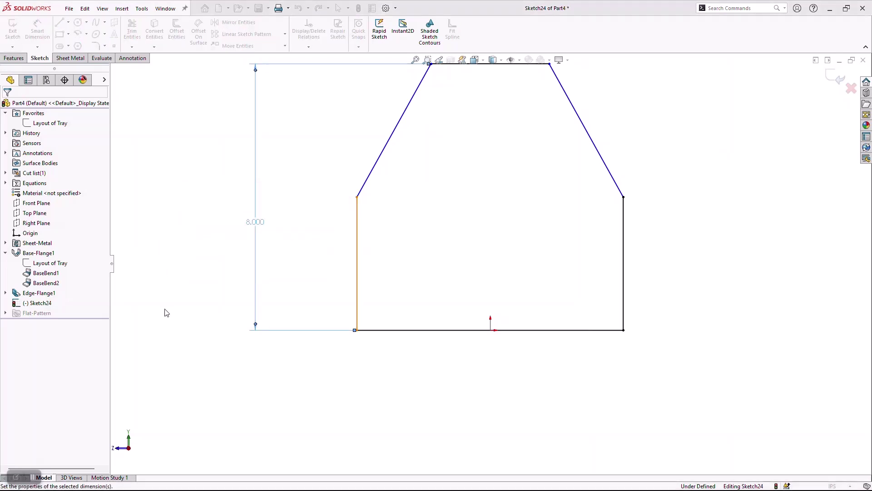
Step: Dimension the short upper horizontal line and drive its length with the equation "F"*3
{"action": "key", "text": "z"}
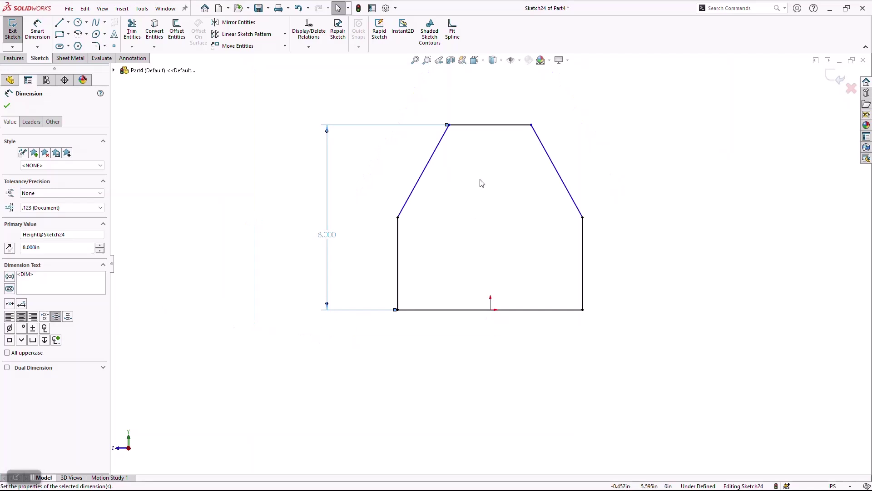
{"action": "right_click_drag", "start_coordinate": [635, 161], "coordinate": [609, 110]}
{"action": "left_click", "coordinate": [512, 125]}
{"action": "left_click", "coordinate": [504, 98]}
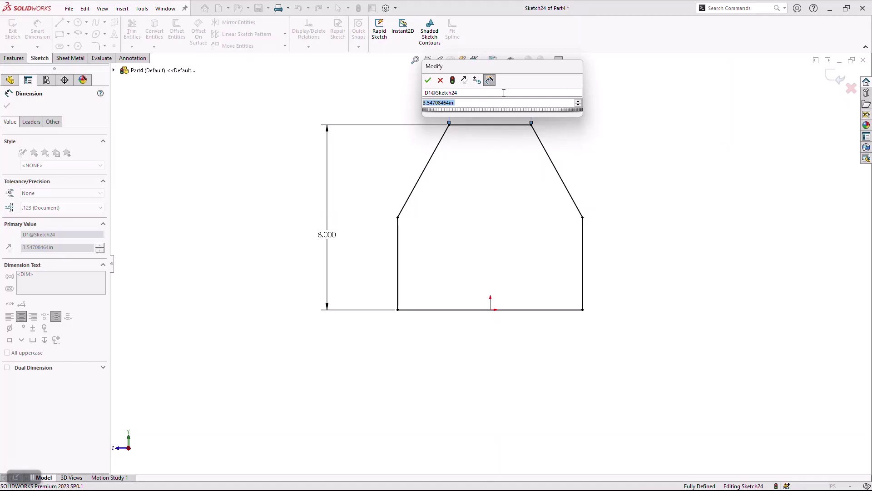
{"action": "type", "text": "="}
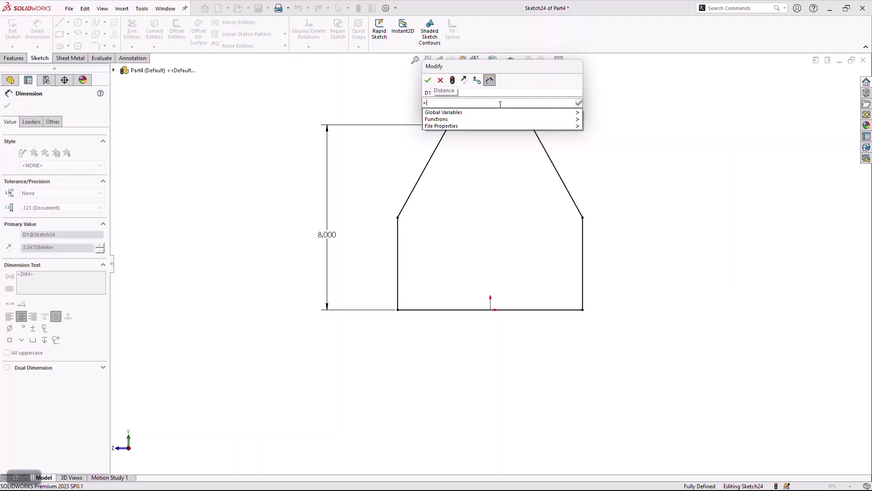
{"action": "mouse_move", "coordinate": [500, 113]}
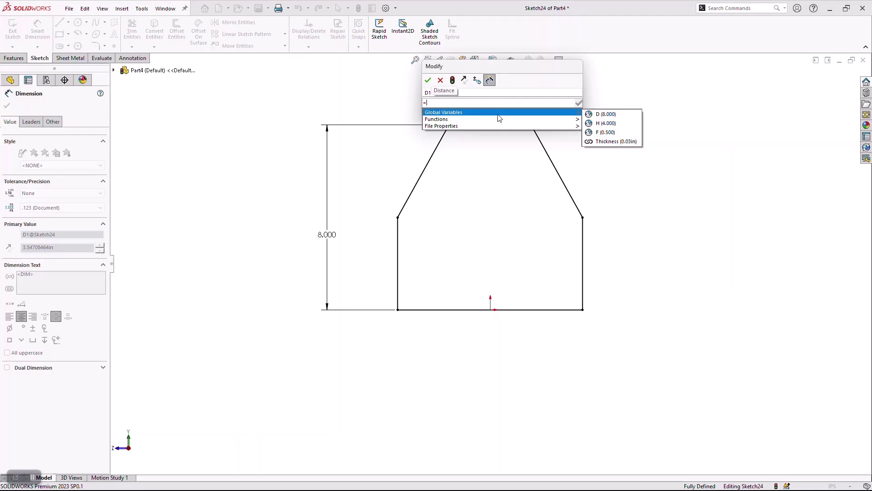
{"action": "left_click", "coordinate": [603, 132]}
{"action": "type", "text": "*3"}
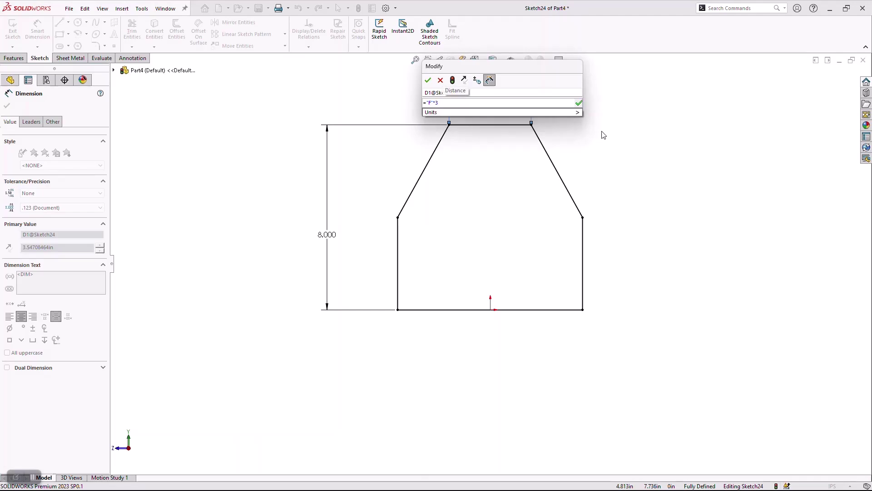
{"action": "key", "text": "Return"}
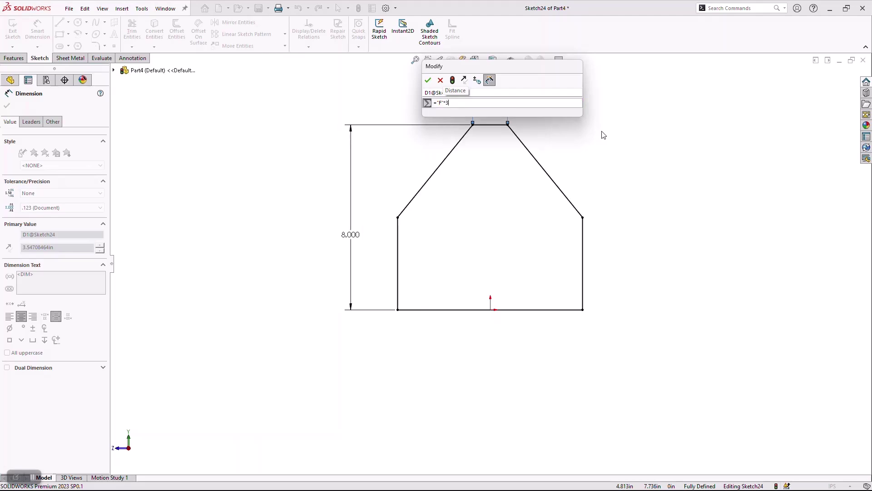
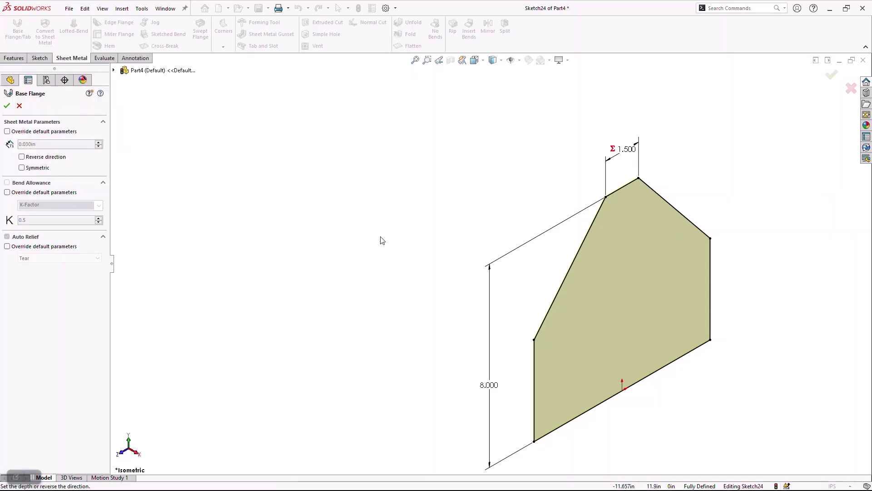
Step: Create a base flange from the closed profile with its thickness direction reversed
{"action": "scroll", "coordinate": [639, 237], "scroll_direction": "down", "scroll_amount": 3}
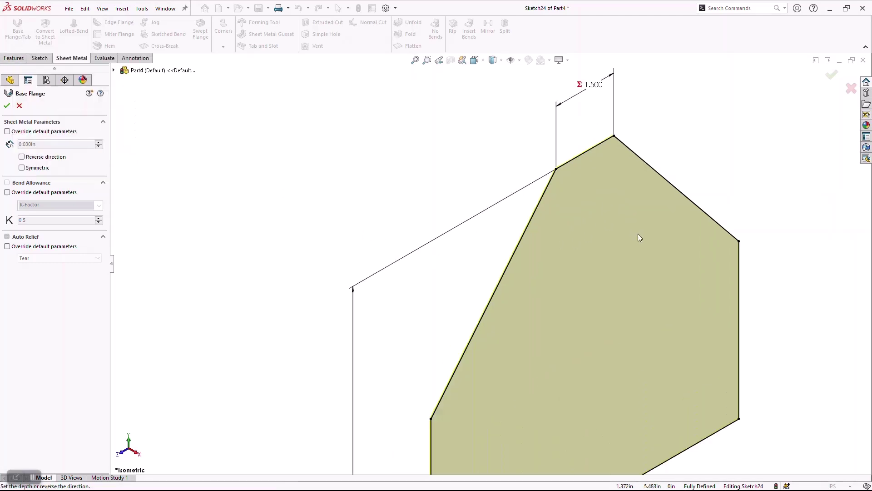
{"action": "left_click", "coordinate": [22, 157]}
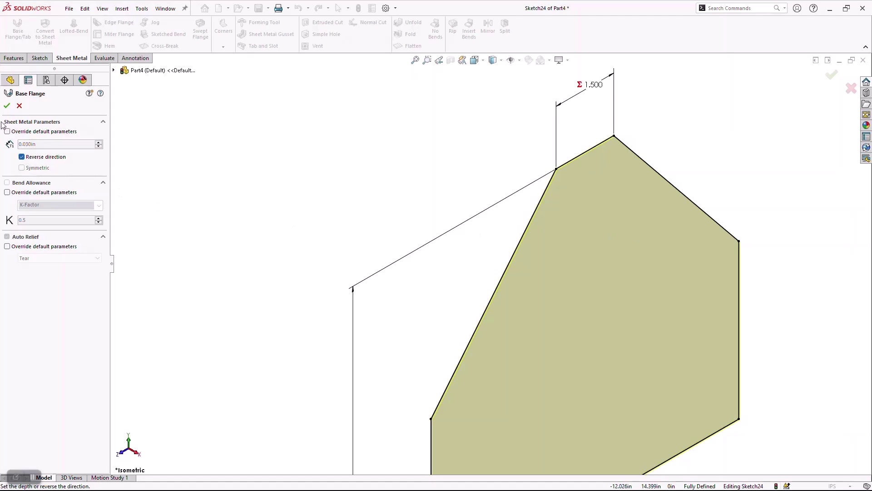
{"action": "left_click", "coordinate": [7, 105]}
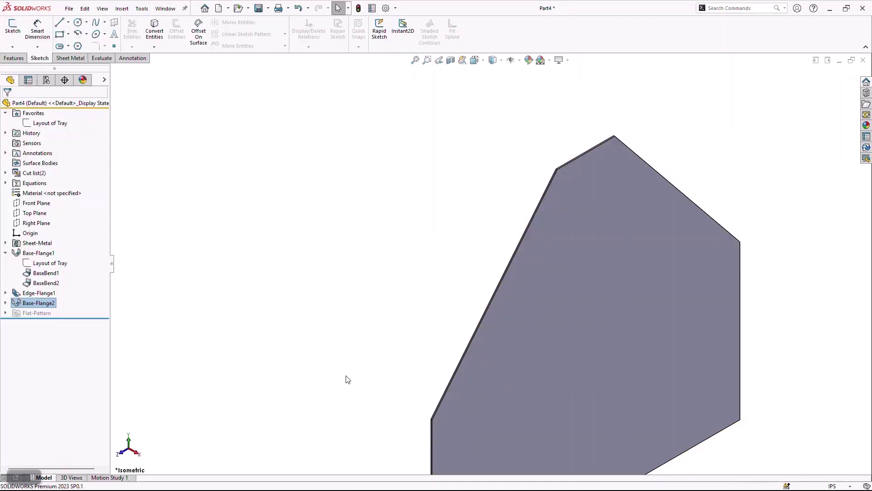
Step: Hide and show the tray body, and examine how the new end panel meets the tray's walls and corner
{"action": "key", "text": "z"}
{"action": "left_click", "coordinate": [417, 403]}
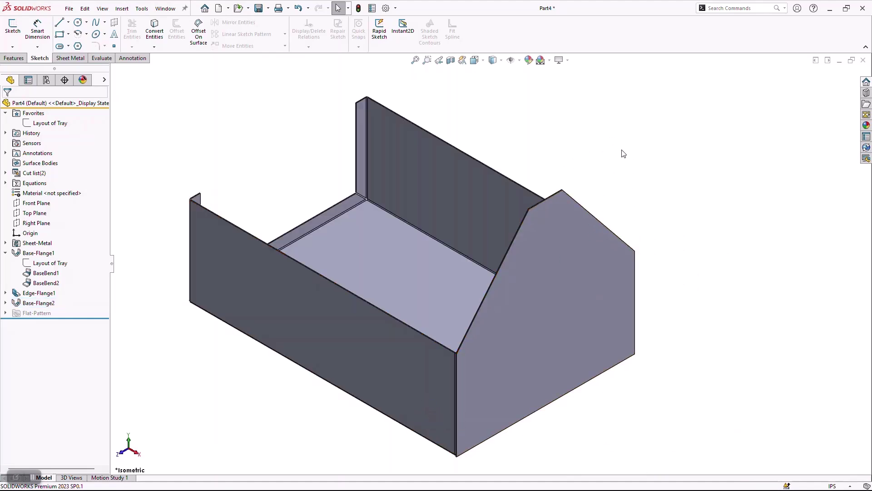
{"action": "key", "text": "Tab"}
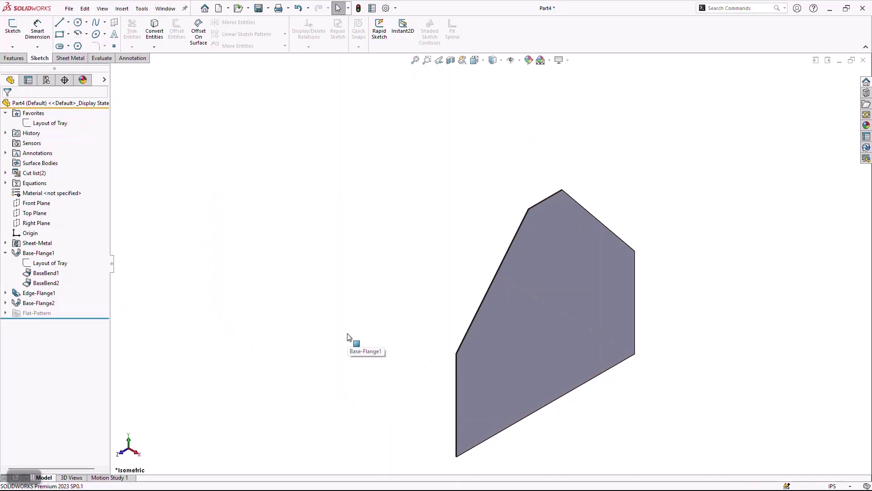
{"action": "key", "text": "shift+Tab"}
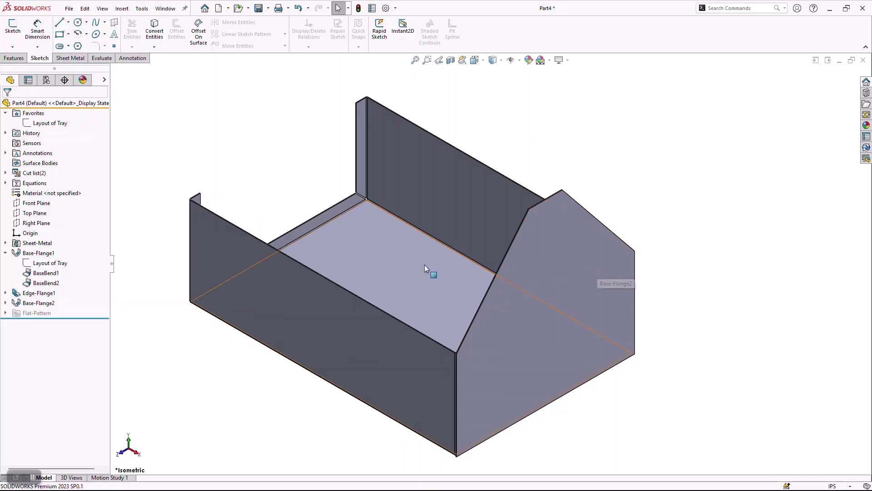
{"action": "scroll", "coordinate": [467, 372], "scroll_direction": "down", "scroll_amount": 8}
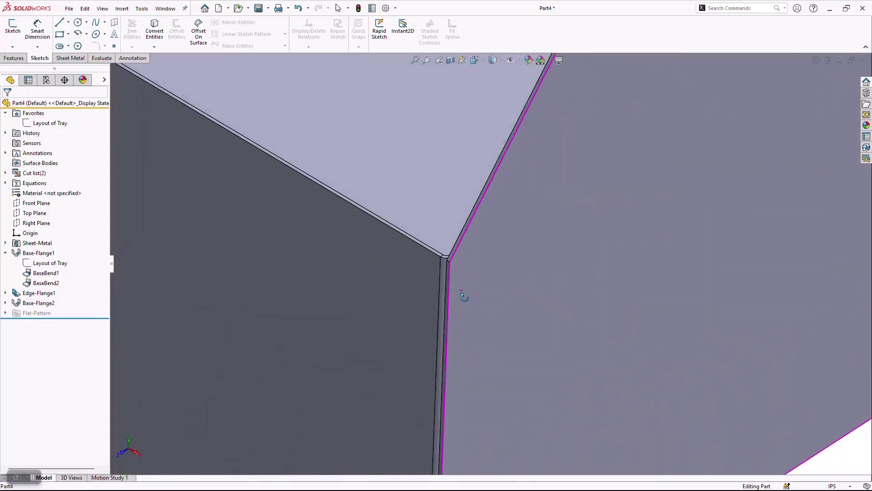
{"action": "scroll", "coordinate": [525, 266], "scroll_direction": "up", "scroll_amount": 2}
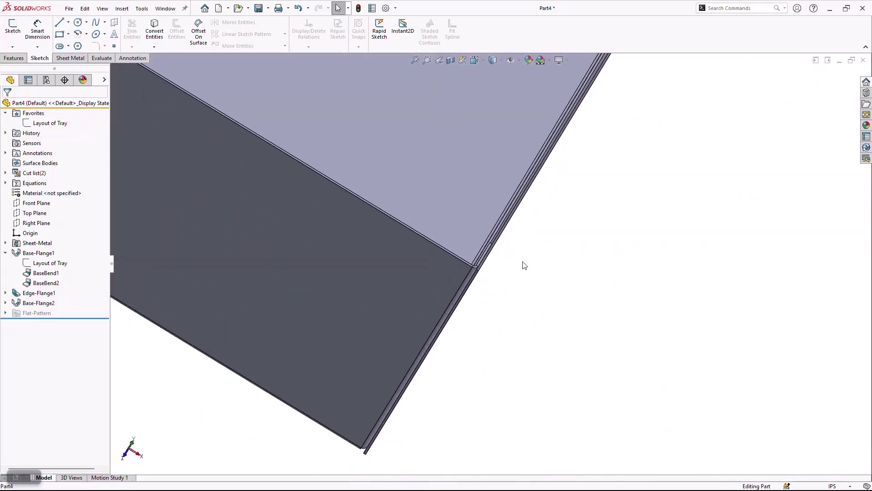
{"action": "mouse_move", "coordinate": [525, 268]}
{"action": "middle_mouse_down"}
{"action": "mouse_move", "coordinate": [518, 278]}
{"action": "mouse_move", "coordinate": [503, 251]}
{"action": "mouse_move", "coordinate": [526, 274]}
{"action": "mouse_move", "coordinate": [515, 279]}
{"action": "mouse_move", "coordinate": [511, 260]}
{"action": "mouse_move", "coordinate": [510, 290]}
{"action": "mouse_move", "coordinate": [481, 294]}
{"action": "middle_mouse_up"}
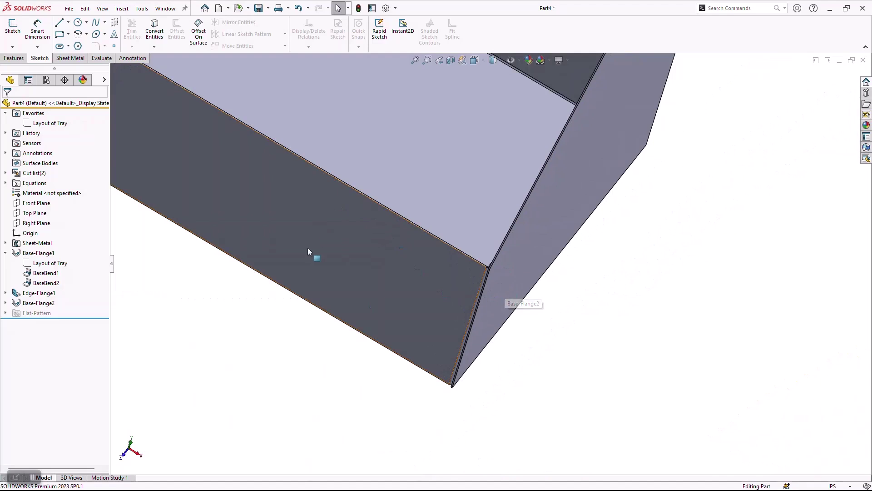
{"action": "key", "text": "f"}
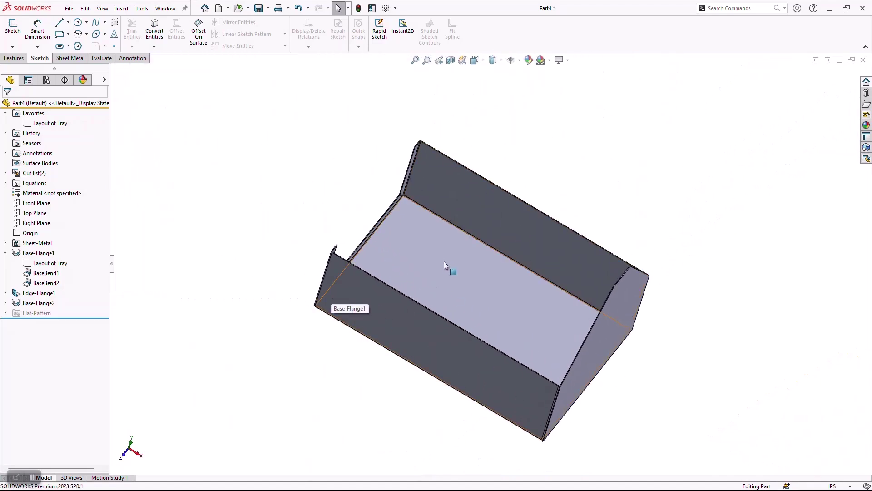
{"action": "middle_click_drag", "start_coordinate": [607, 370], "coordinate": [504, 263]}
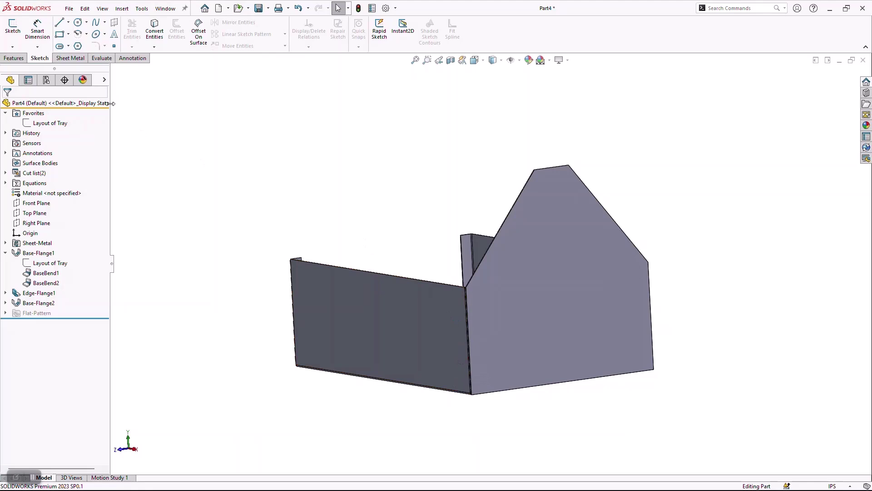
Step: Start an edge flange on the end panel's two vertical side edges and bottom edge, drawn about 1.83 in long towards the tray
{"action": "left_click", "coordinate": [77, 59]}
{"action": "left_click", "coordinate": [116, 22]}
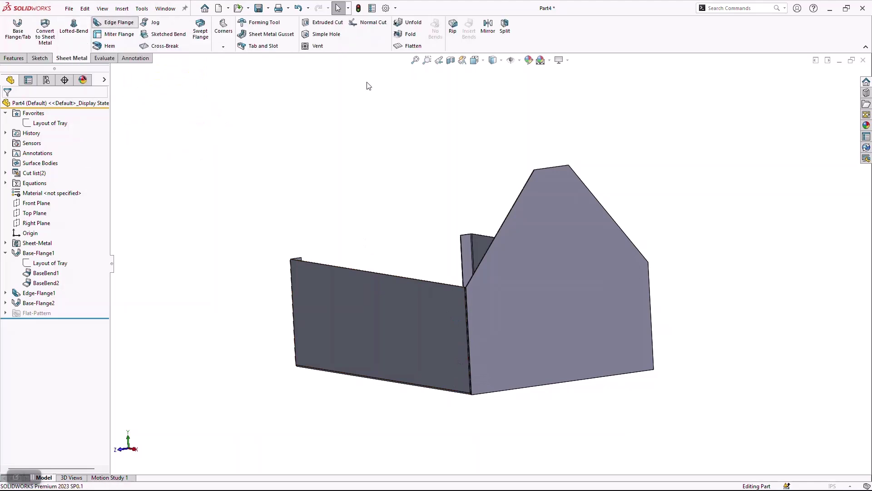
{"action": "scroll", "coordinate": [487, 333], "scroll_direction": "down", "scroll_amount": 3}
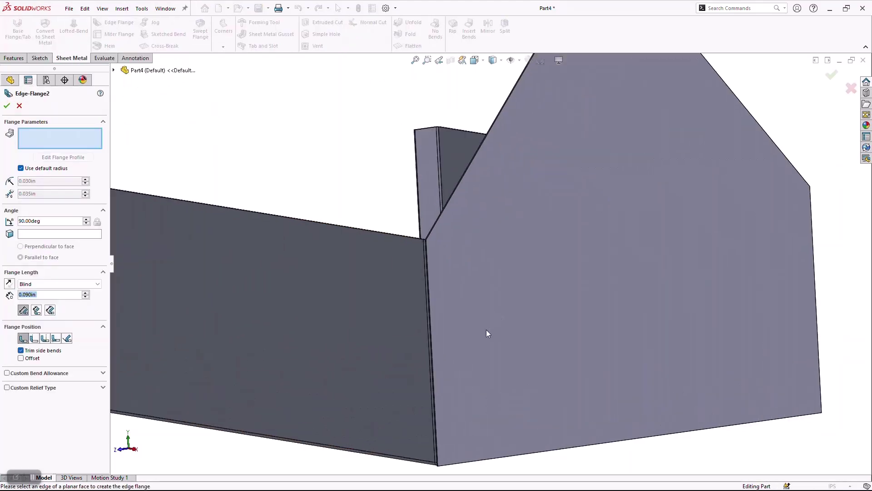
{"action": "left_click", "coordinate": [429, 286]}
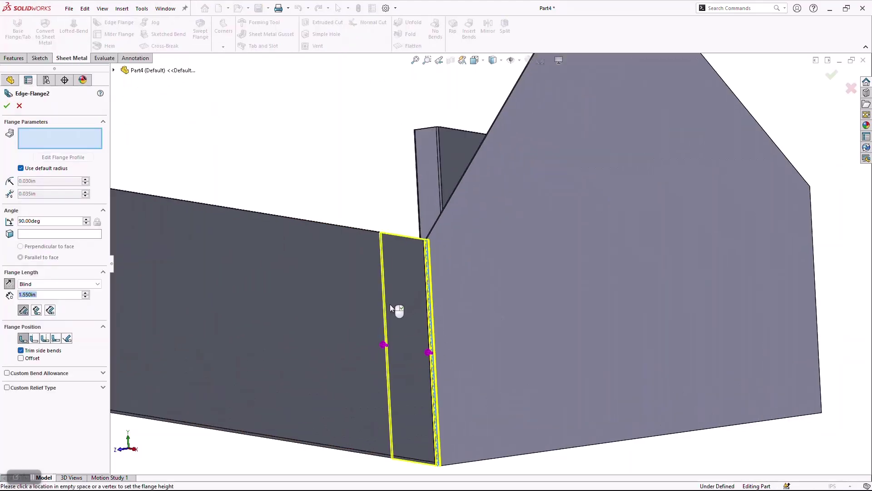
{"action": "left_click", "coordinate": [573, 446]}
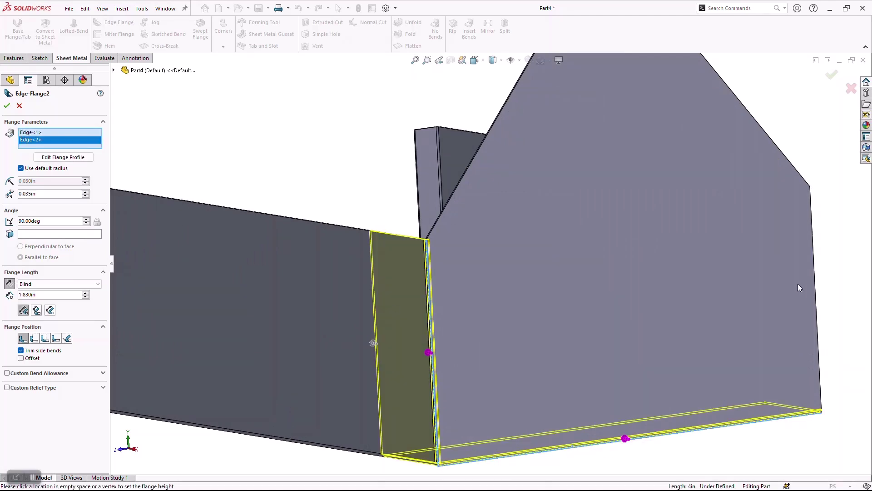
{"action": "left_click", "coordinate": [813, 250]}
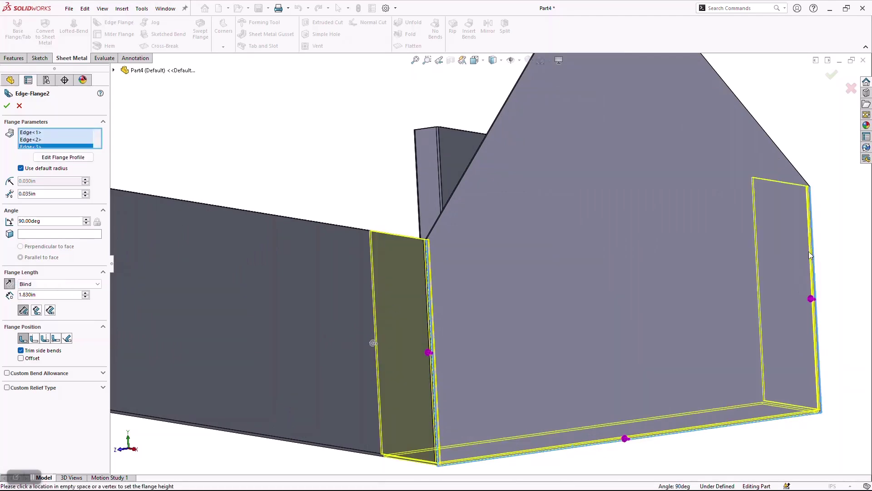
Step: Set the flange position to Material Outside and check how the flange preview sits against the tray's side wall
{"action": "scroll", "coordinate": [448, 266], "scroll_direction": "down", "scroll_amount": 5}
{"action": "scroll", "coordinate": [395, 236], "scroll_direction": "up", "scroll_amount": 10}
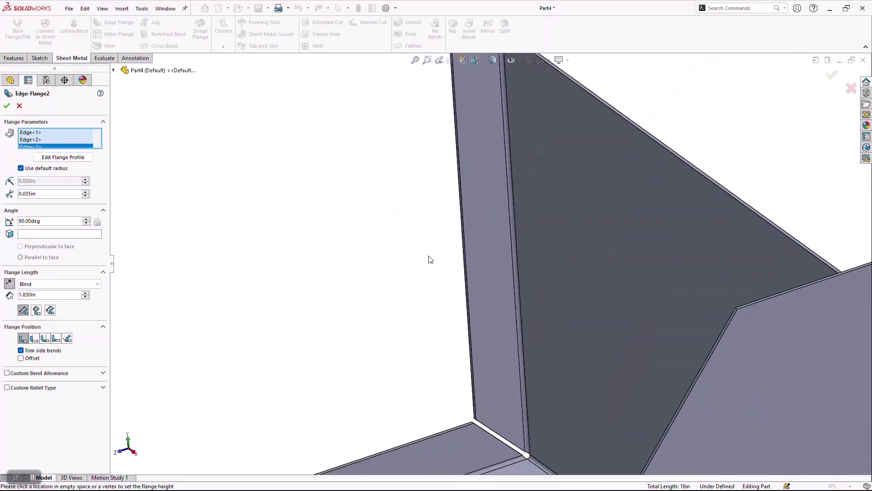
{"action": "scroll", "coordinate": [477, 386], "scroll_direction": "down", "scroll_amount": 5}
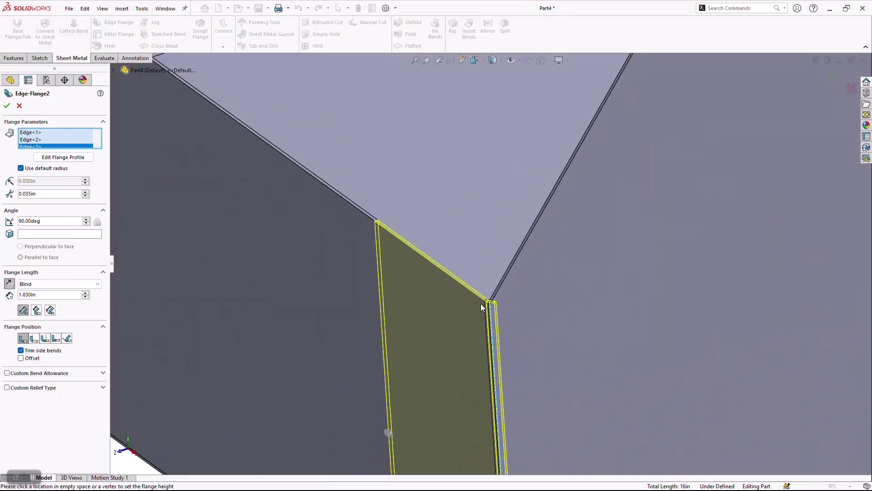
{"action": "scroll", "coordinate": [482, 313], "scroll_direction": "down", "scroll_amount": 3}
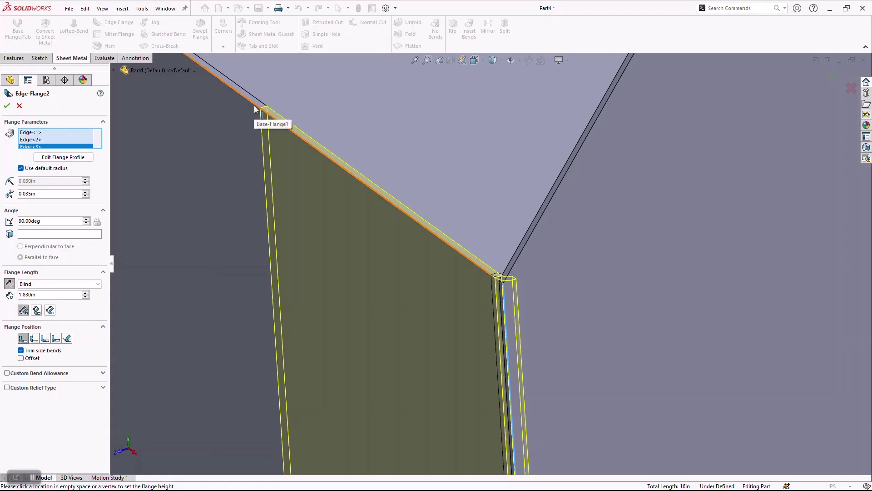
{"action": "left_click", "coordinate": [34, 339]}
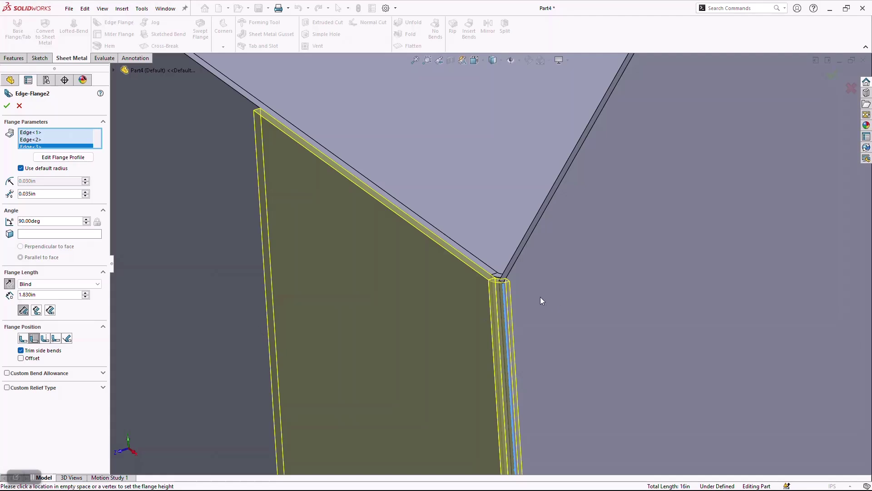
{"action": "scroll", "coordinate": [522, 285], "scroll_direction": "up", "scroll_amount": 3}
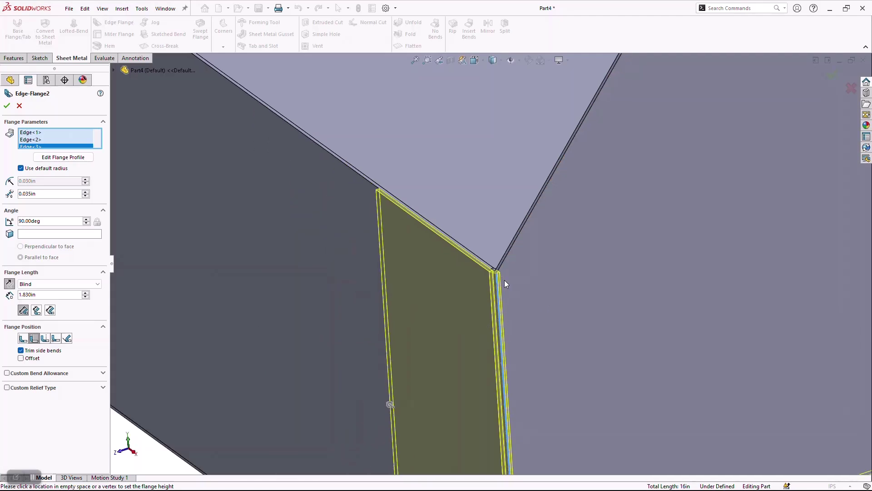
{"action": "scroll", "coordinate": [595, 278], "scroll_direction": "up", "scroll_amount": 2}
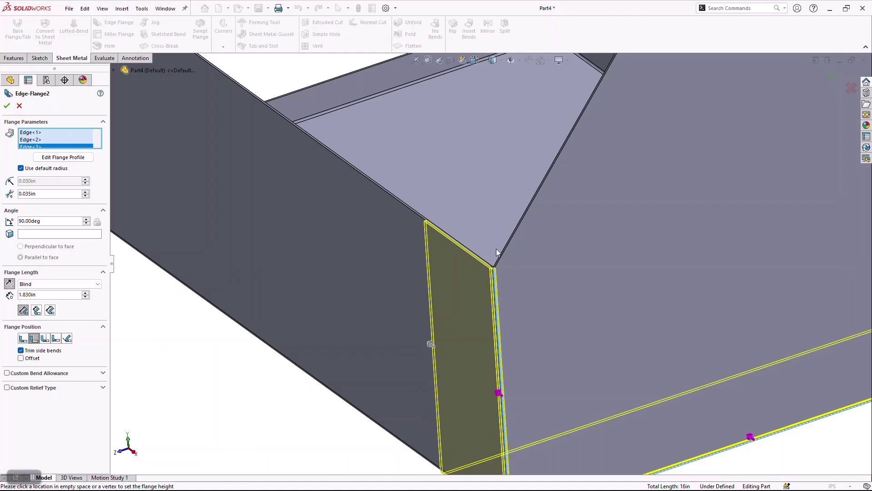
{"action": "scroll", "coordinate": [496, 247], "scroll_direction": "down", "scroll_amount": 5}
{"action": "scroll", "coordinate": [338, 217], "scroll_direction": "down", "scroll_amount": 2}
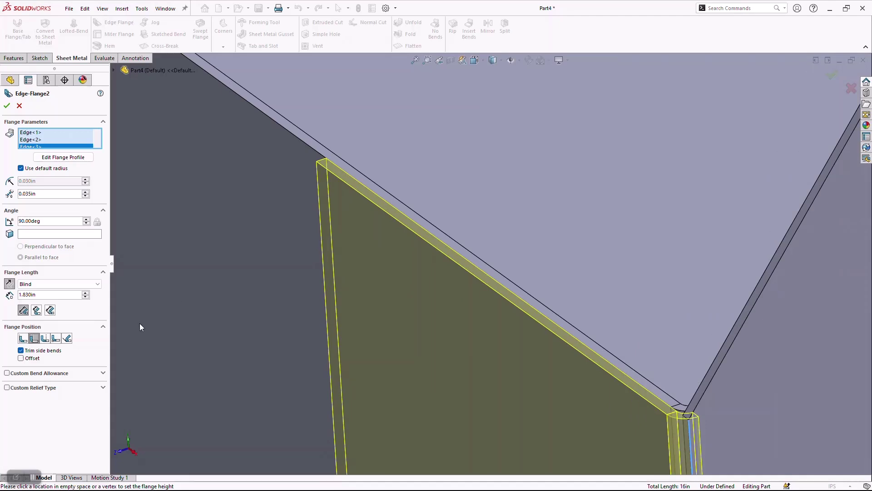
Step: Add a 0.005 in blind offset to the flange position, check the clearance to the tray wall, and create the edge flange
{"action": "left_click", "coordinate": [21, 359]}
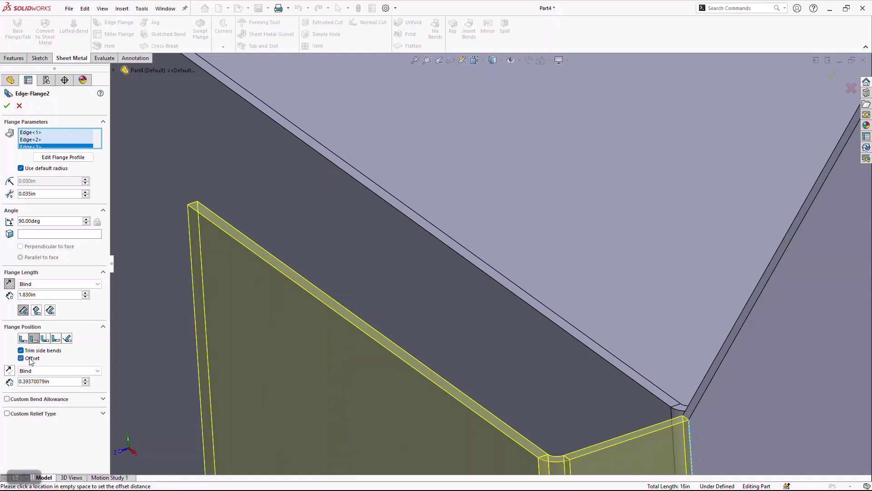
{"action": "left_click", "coordinate": [53, 382]}
{"action": "key", "text": "BackSpace"}
{"action": "type", "text": "0.005"}
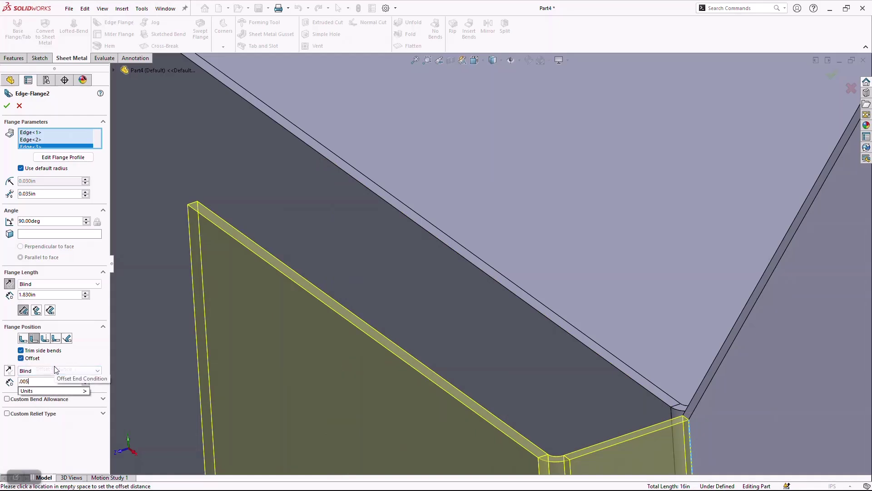
{"action": "key", "text": "Return"}
{"action": "scroll", "coordinate": [353, 164], "scroll_direction": "down", "scroll_amount": 4}
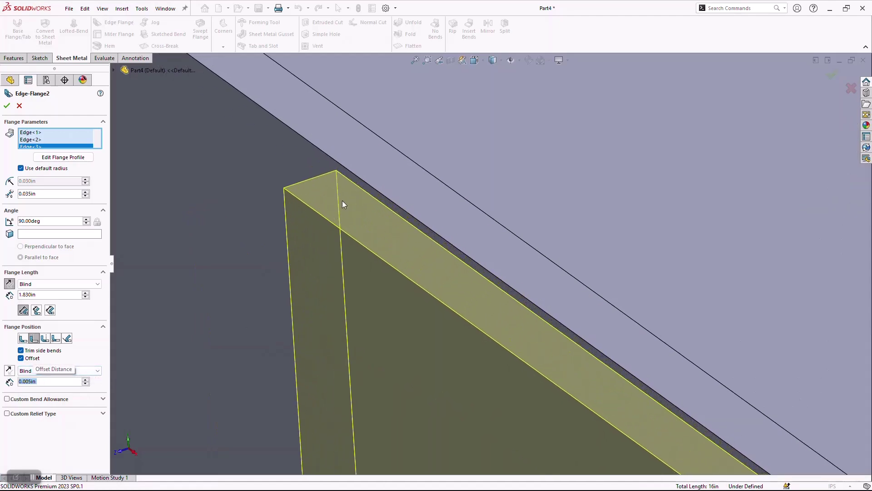
{"action": "scroll", "coordinate": [347, 190], "scroll_direction": "down", "scroll_amount": 2}
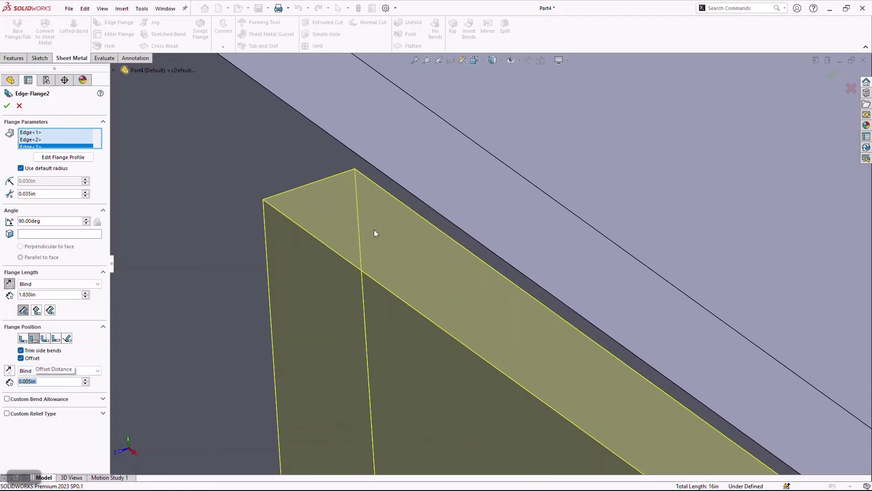
{"action": "scroll", "coordinate": [374, 231], "scroll_direction": "down", "scroll_amount": 5}
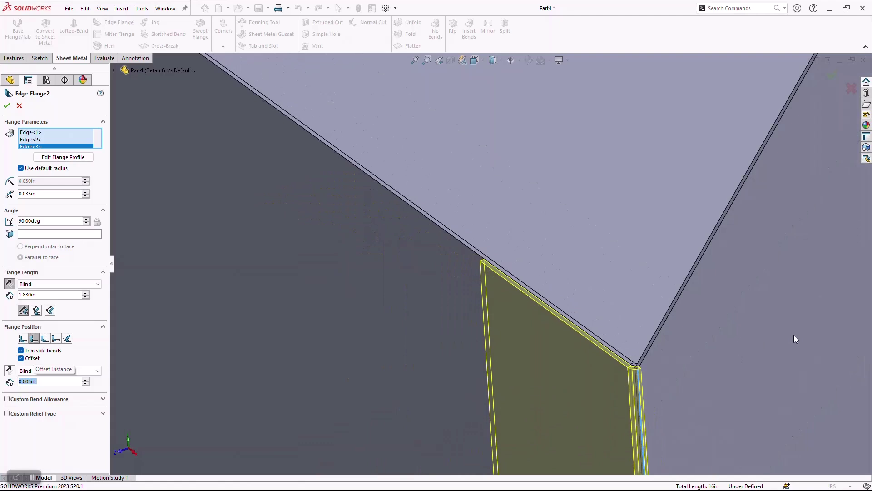
{"action": "scroll", "coordinate": [545, 304], "scroll_direction": "down", "scroll_amount": 3}
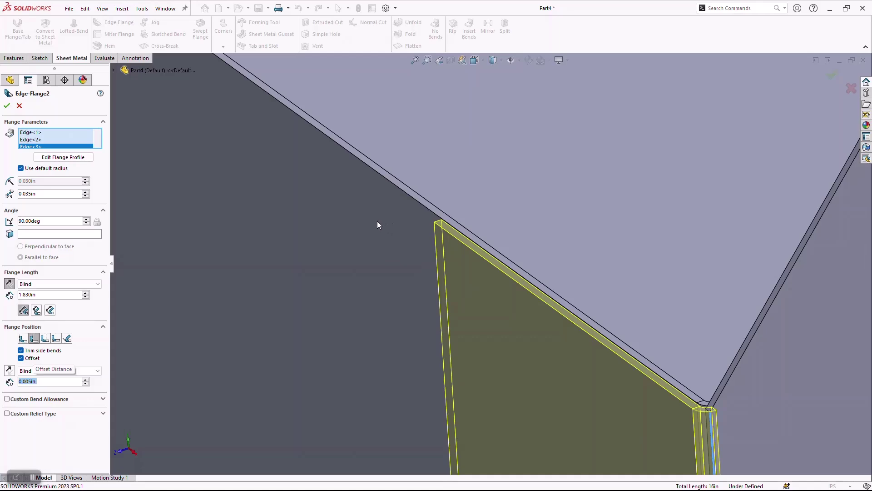
{"action": "scroll", "coordinate": [473, 282], "scroll_direction": "up", "scroll_amount": 5}
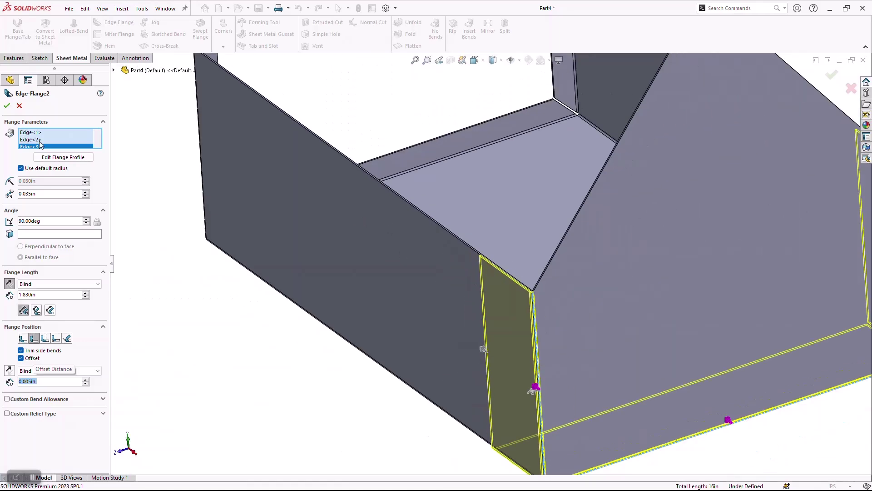
{"action": "left_click", "coordinate": [7, 105]}
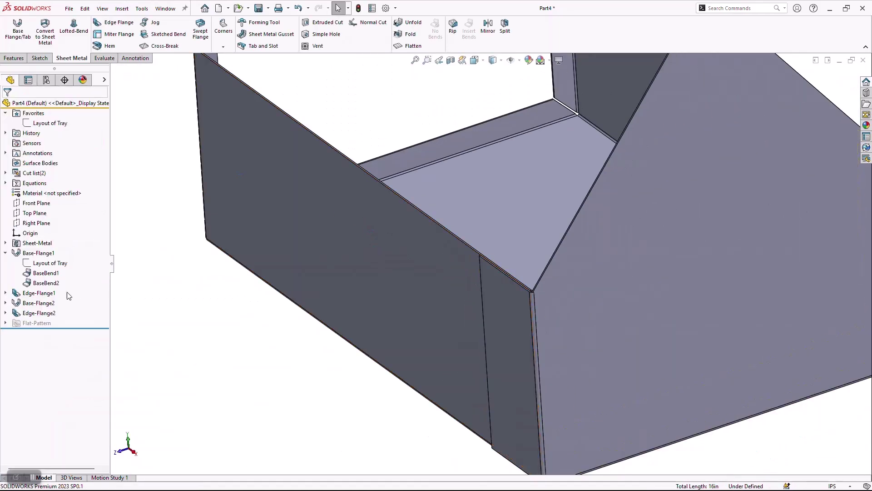
Step: Edit the end panel's edge flange and drive its length with the global variable "F"
{"action": "right_click", "coordinate": [43, 312]}
{"action": "left_click", "coordinate": [49, 252]}
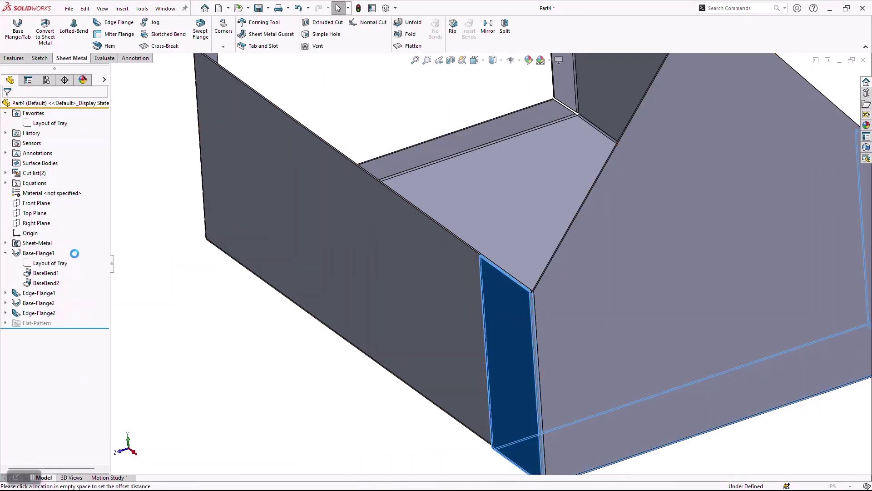
{"action": "type", "text": "="}
{"action": "left_click", "coordinate": [113, 324]}
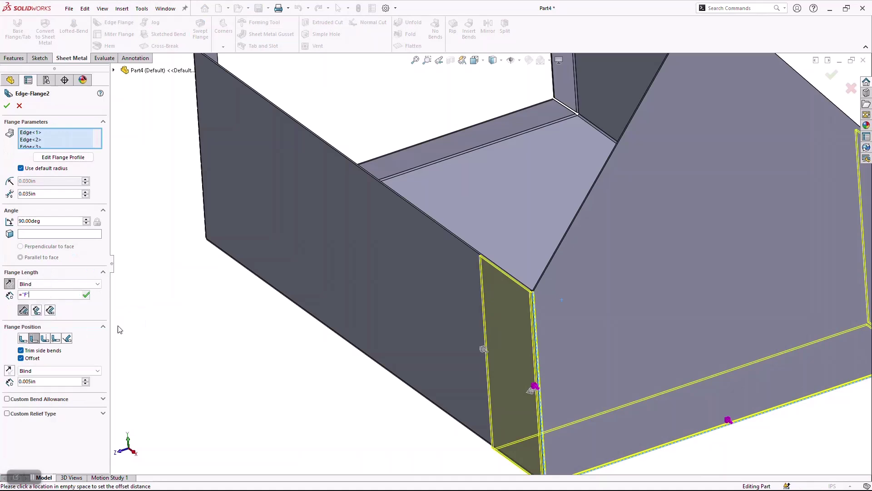
{"action": "key", "text": "Return"}
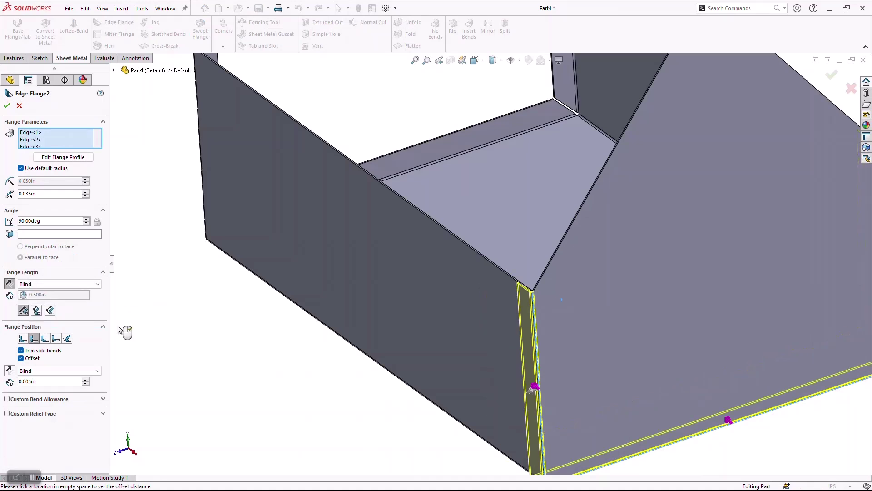
{"action": "key", "text": "Return"}
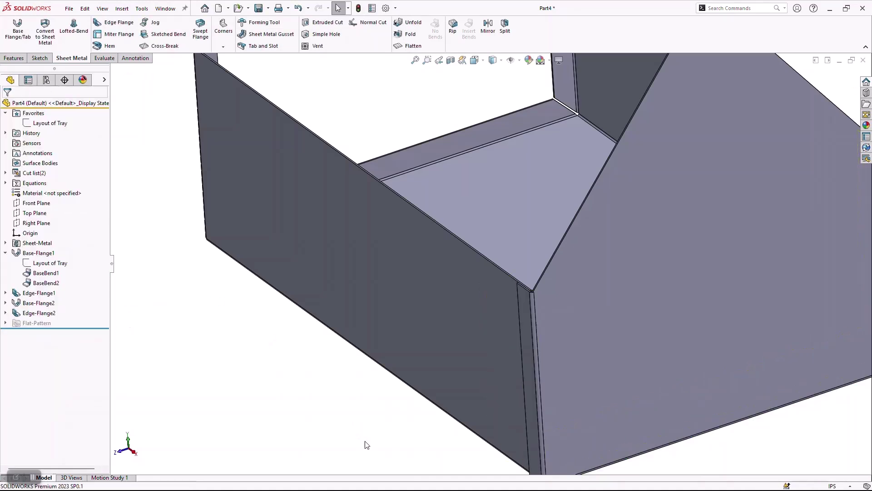
Step: Open the equation manager beside the visible model and set the tray depth variable "D" to 10
{"action": "key", "text": "f"}
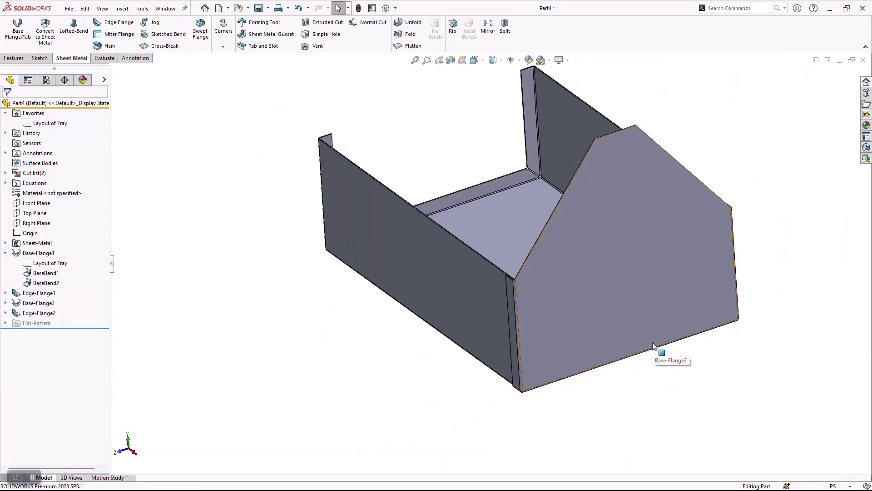
{"action": "mouse_move", "coordinate": [690, 328]}
{"action": "middle_mouse_down"}
{"action": "mouse_move", "coordinate": [624, 317]}
{"action": "mouse_move", "coordinate": [691, 300]}
{"action": "mouse_move", "coordinate": [639, 304]}
{"action": "mouse_move", "coordinate": [693, 321]}
{"action": "middle_mouse_up"}
{"action": "scroll", "coordinate": [509, 295], "scroll_direction": "down", "scroll_amount": 5}
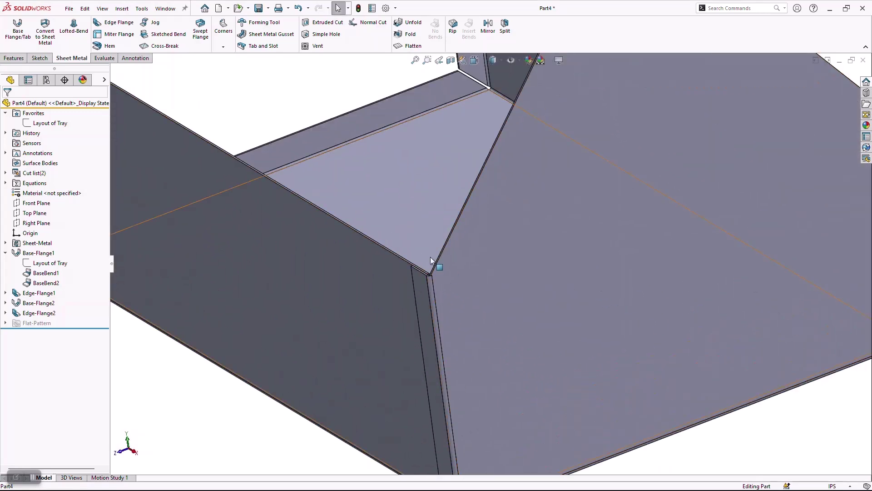
{"action": "scroll", "coordinate": [444, 274], "scroll_direction": "up", "scroll_amount": 5}
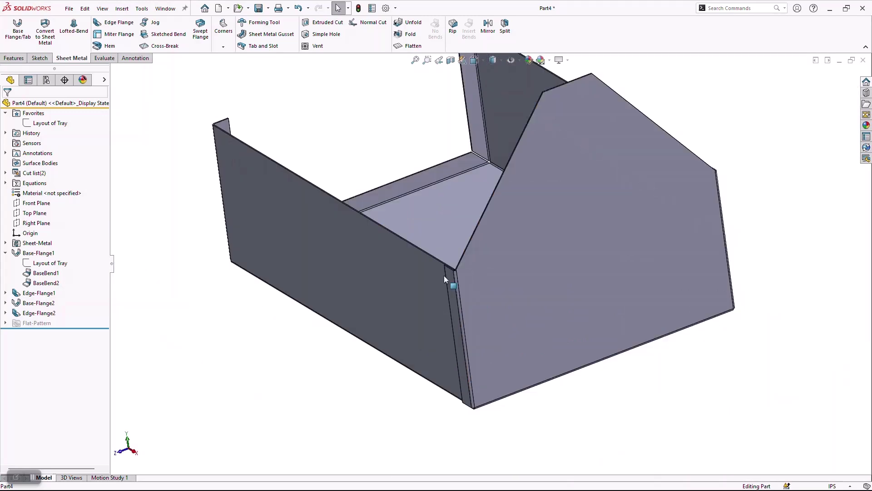
{"action": "right_click", "coordinate": [33, 186]}
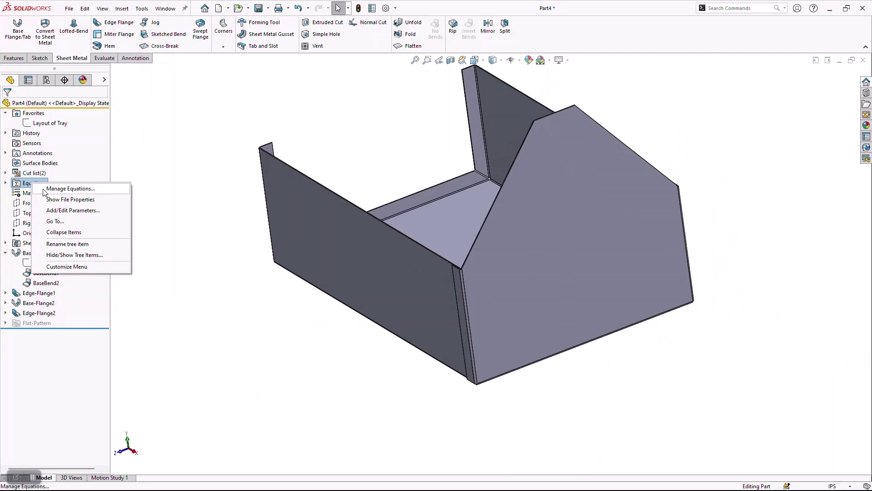
{"action": "left_click", "coordinate": [46, 190]}
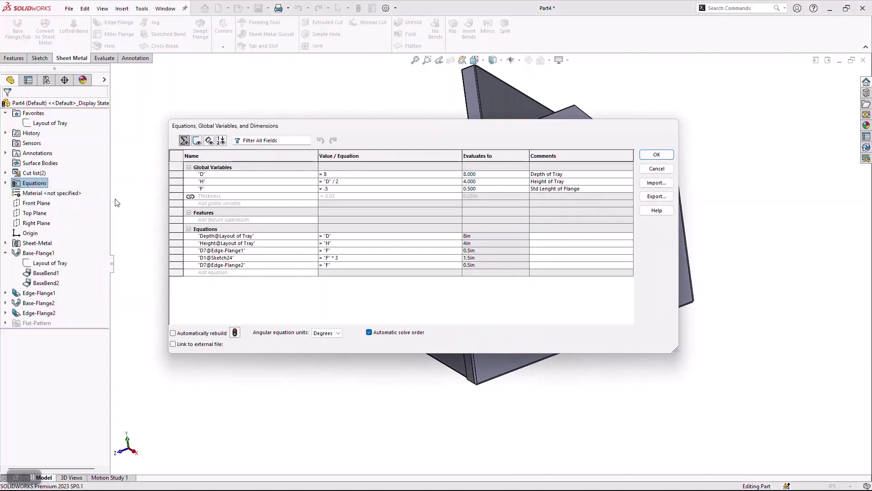
{"action": "left_click_drag", "start_coordinate": [478, 175], "coordinate": [613, 364]}
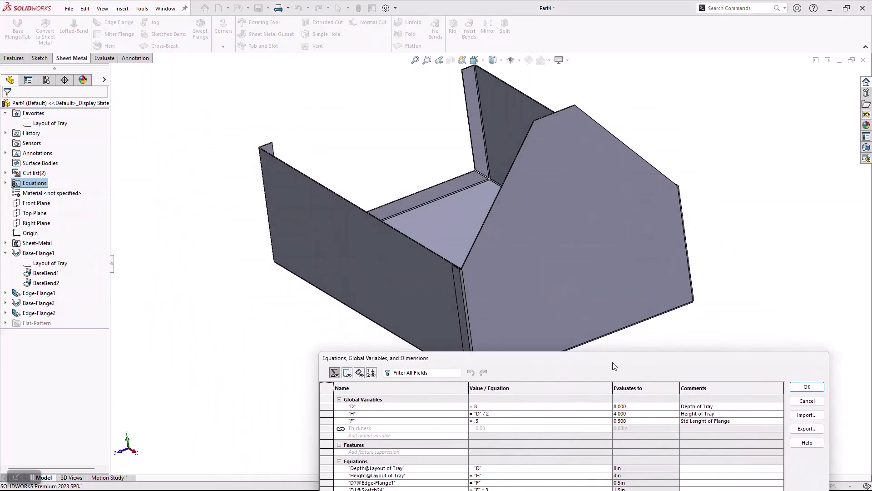
{"action": "left_click", "coordinate": [384, 405]}
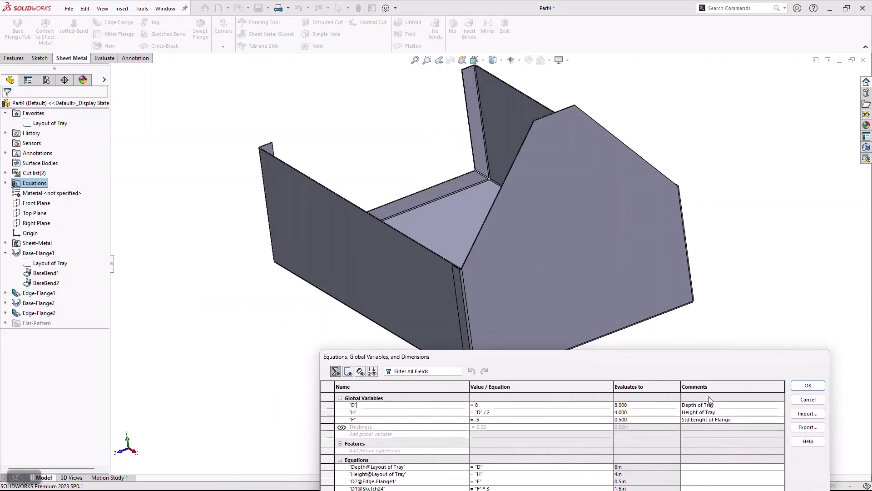
{"action": "left_click", "coordinate": [501, 405]}
{"action": "key", "text": "BackSpace"}
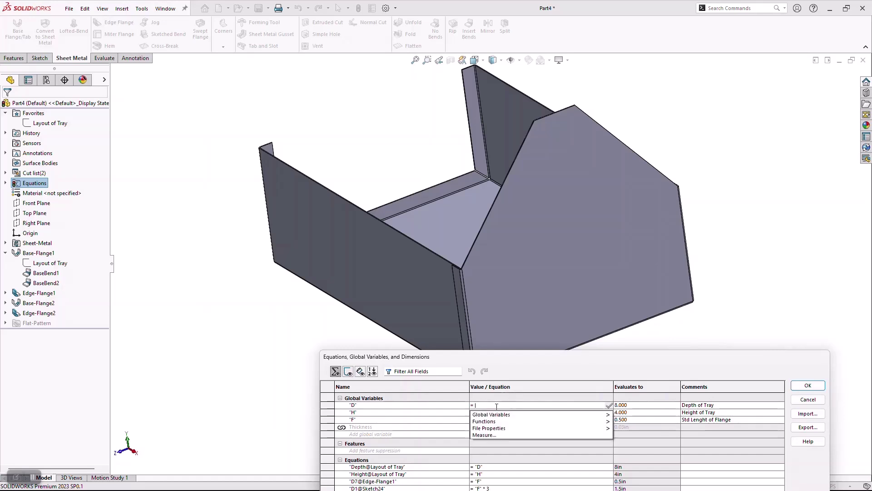
{"action": "type", "text": "10"}
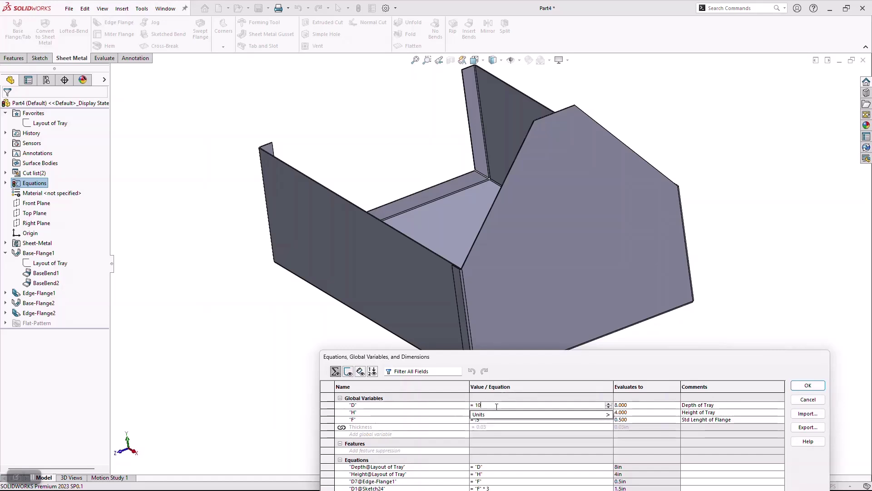
{"action": "key", "text": "Tab"}
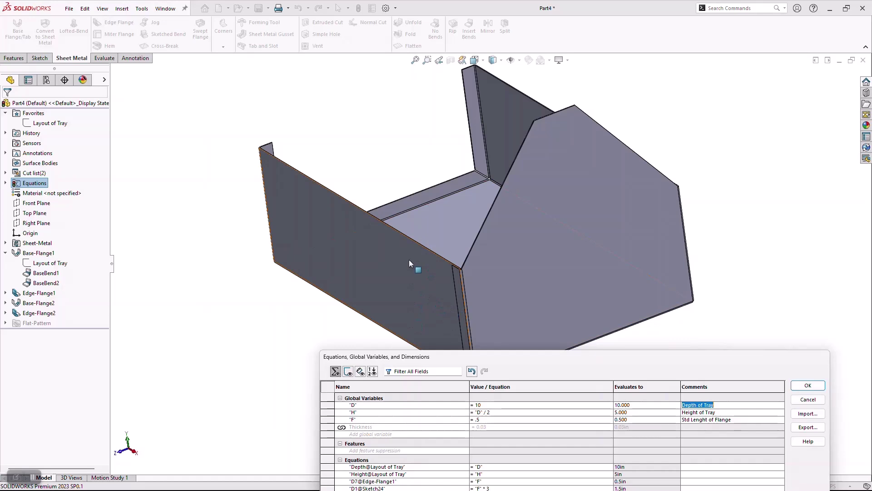
Step: Set the standard flange length variable "F" to .625 and apply the equation changes to the model
{"action": "left_click", "coordinate": [498, 419]}
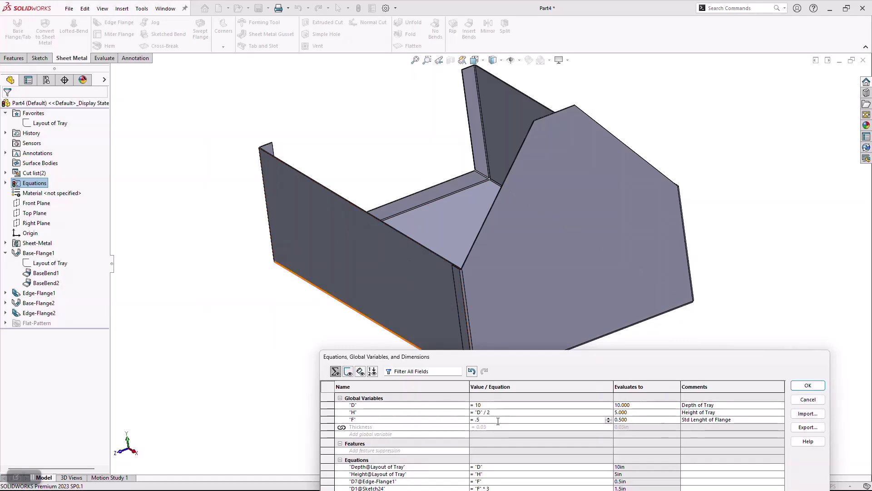
{"action": "key", "text": "BackSpace"}
{"action": "type", "text": ".62"}
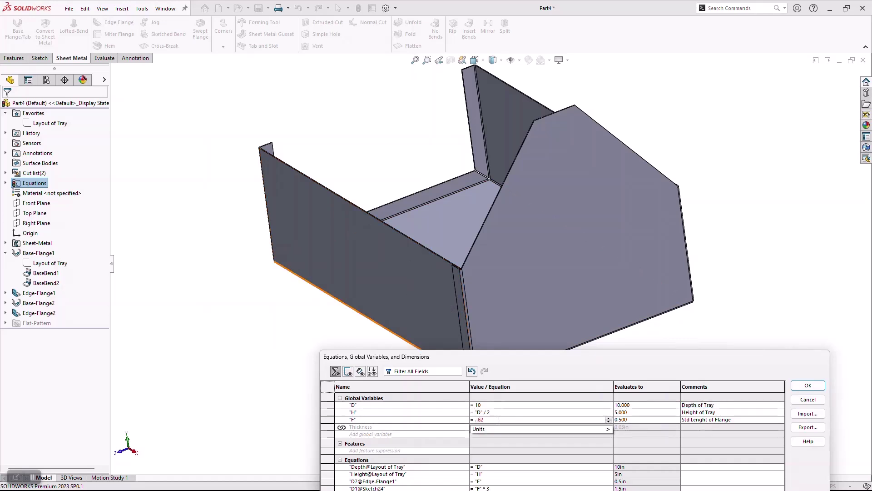
{"action": "key", "text": "BackSpace"}
{"action": "key", "text": "BackSpace"}
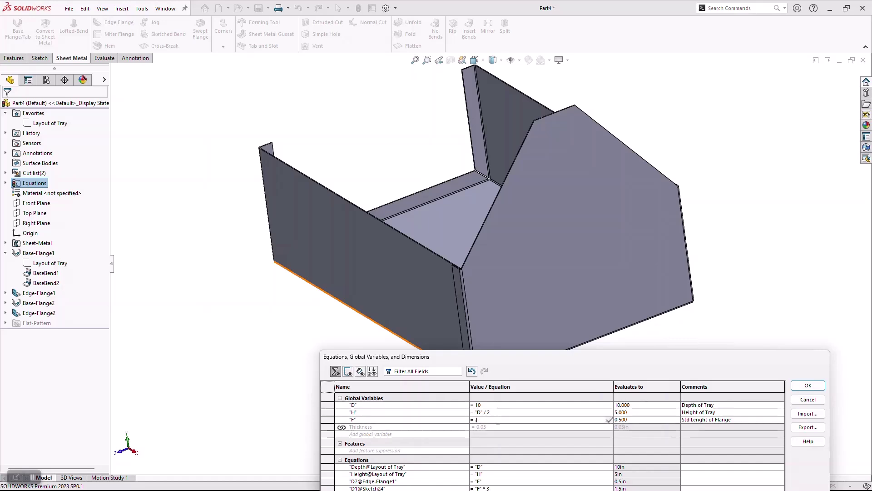
{"action": "key", "text": "BackSpace"}
{"action": "type", "text": "625"}
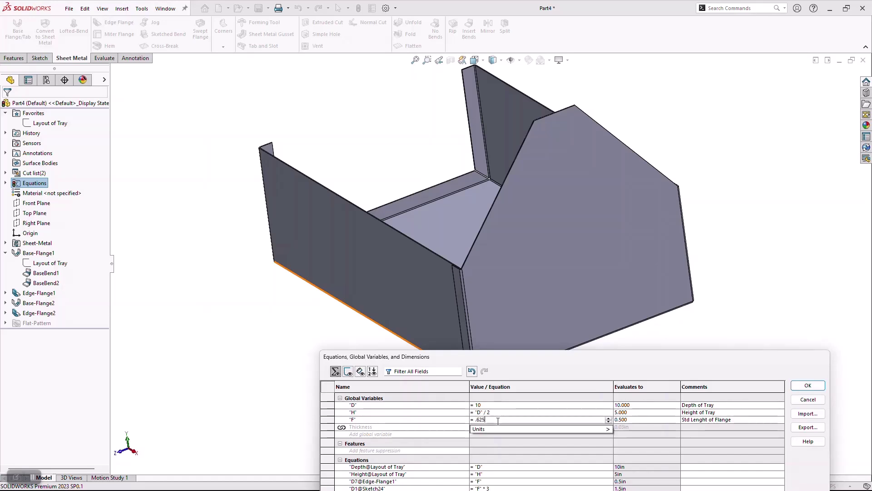
{"action": "key", "text": "Tab"}
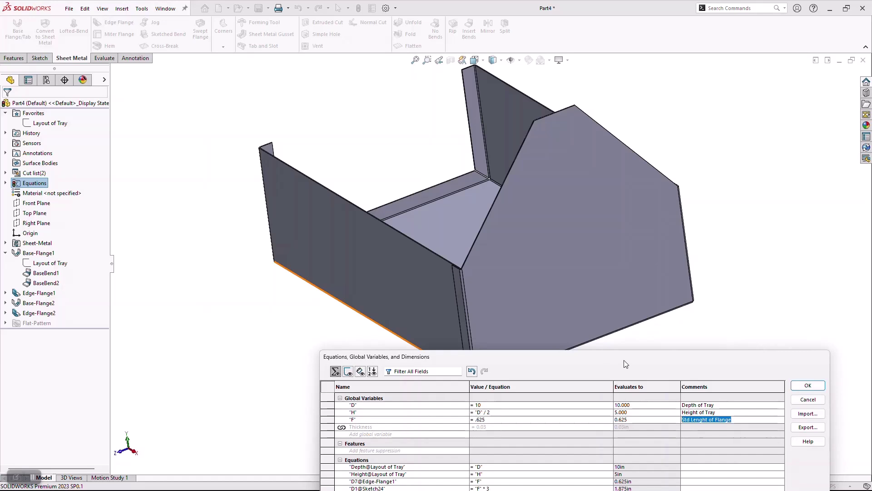
{"action": "left_click", "coordinate": [808, 387]}
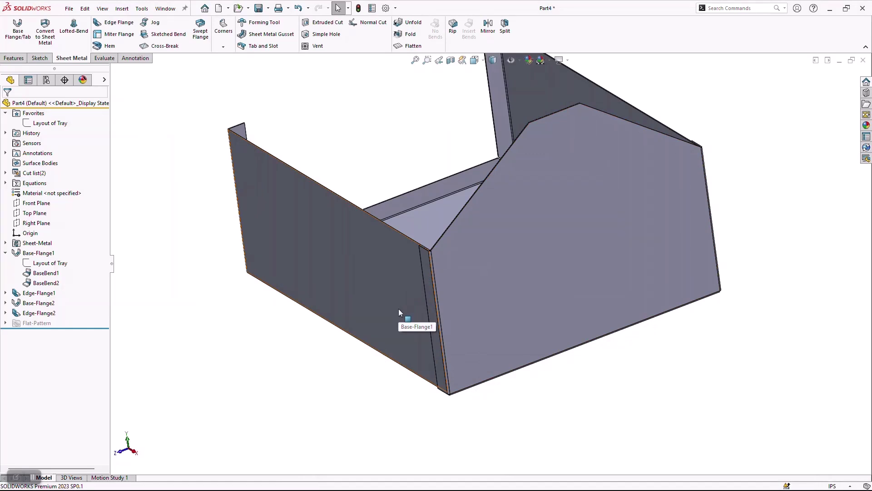
Step: Examine the resized tray and the gap between the end panel's flange and the adjoining tray flange up close
{"action": "scroll", "coordinate": [545, 385], "scroll_direction": "up", "scroll_amount": 3}
{"action": "middle_click_drag", "start_coordinate": [545, 385], "coordinate": [545, 366]}
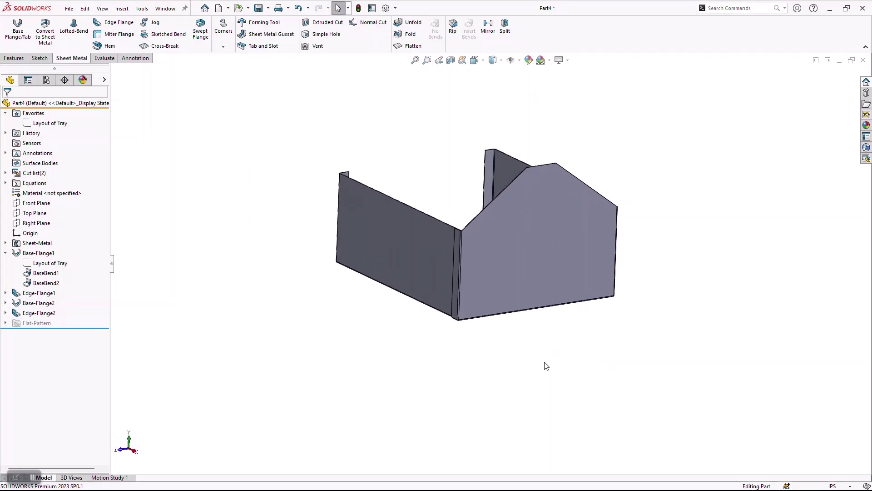
{"action": "scroll", "coordinate": [440, 247], "scroll_direction": "down", "scroll_amount": 3}
{"action": "scroll", "coordinate": [445, 187], "scroll_direction": "down", "scroll_amount": 3}
{"action": "middle_click_drag", "start_coordinate": [489, 214], "coordinate": [399, 166]}
{"action": "scroll", "coordinate": [408, 166], "scroll_direction": "down", "scroll_amount": 4}
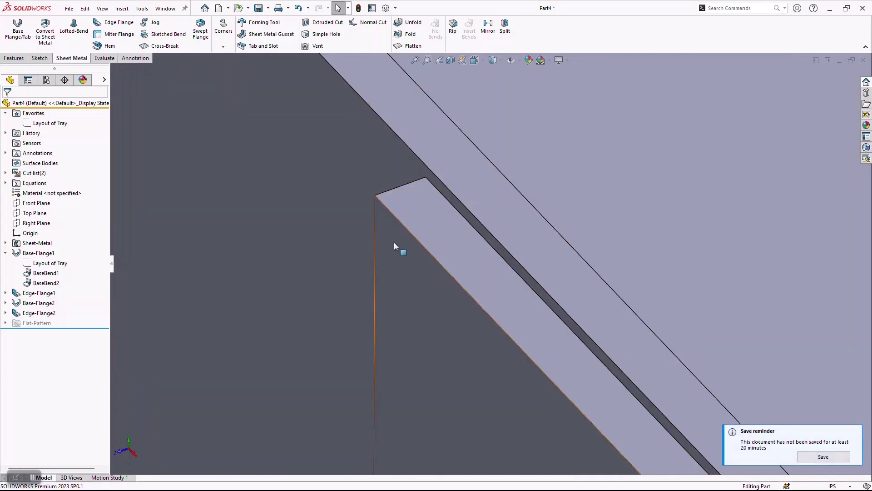
Step: In the equation manager, set the tray depth variable "D" to 8 and the flange length variable "F" to .5
{"action": "right_click", "coordinate": [28, 188]}
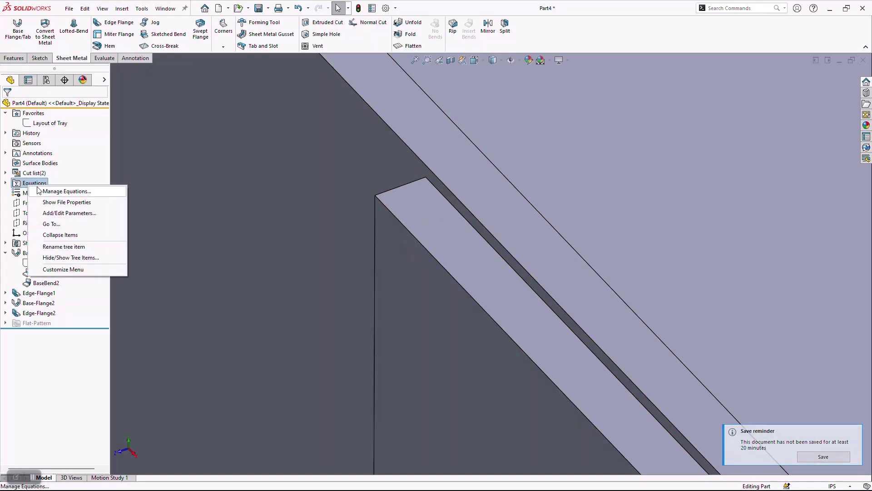
{"action": "left_click", "coordinate": [50, 190]}
{"action": "left_click", "coordinate": [370, 181]}
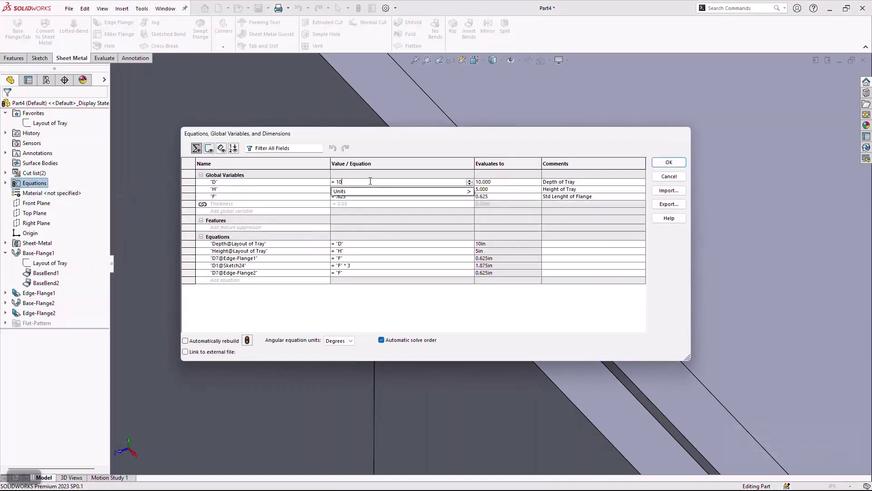
{"action": "key", "text": "BackSpace"}
{"action": "key", "text": "BackSpace"}
{"action": "type", "text": "8"}
{"action": "key", "text": "Tab"}
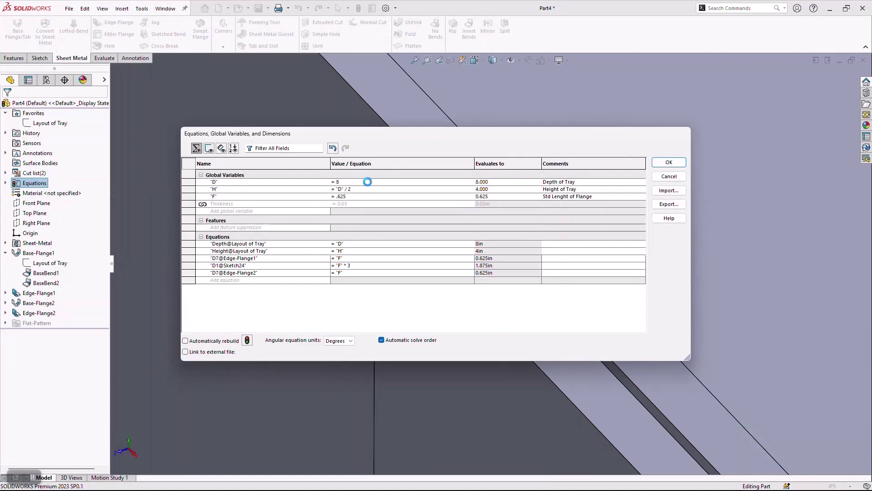
{"action": "left_click", "coordinate": [367, 197]}
{"action": "double_click", "coordinate": [367, 196]}
{"action": "type", "text": ".5"}
{"action": "key", "text": "Tab"}
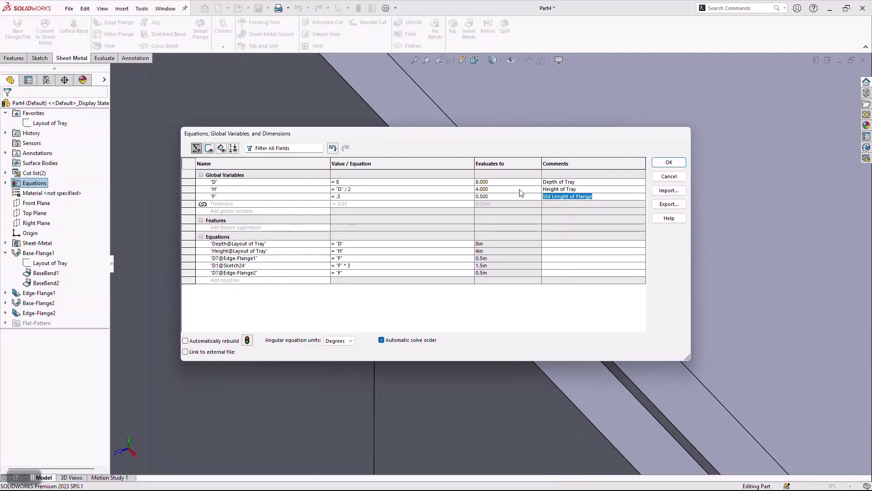
{"action": "left_click", "coordinate": [662, 162]}
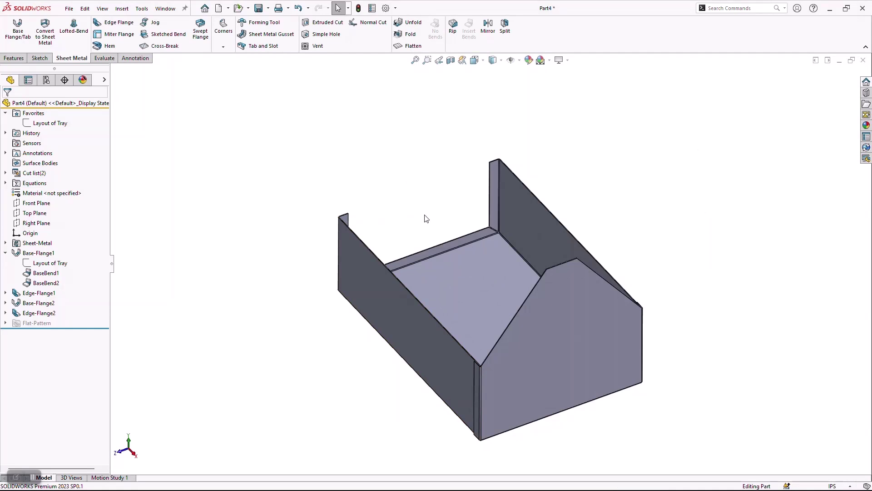
Step: Start an edge flange on the short peak edge of the end panel, with its length driven by the global variable "F"
{"action": "left_click", "coordinate": [116, 23]}
{"action": "scroll", "coordinate": [579, 294], "scroll_direction": "down", "scroll_amount": 5}
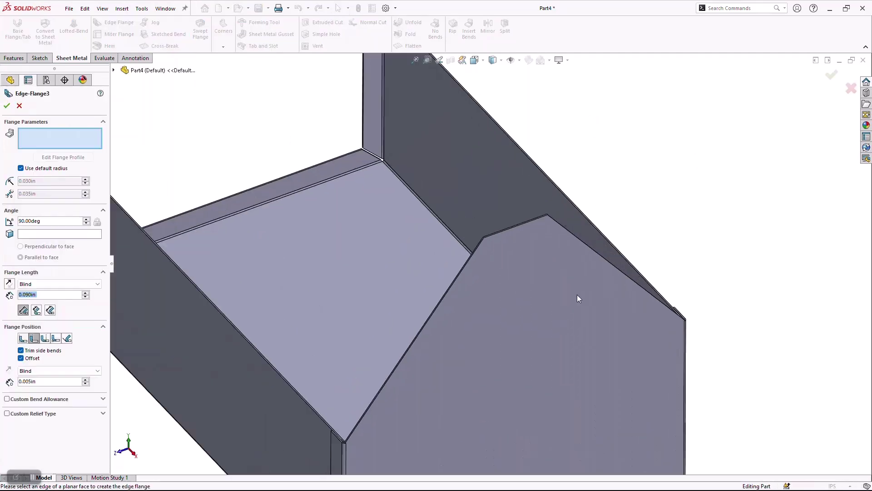
{"action": "left_click", "coordinate": [503, 210]}
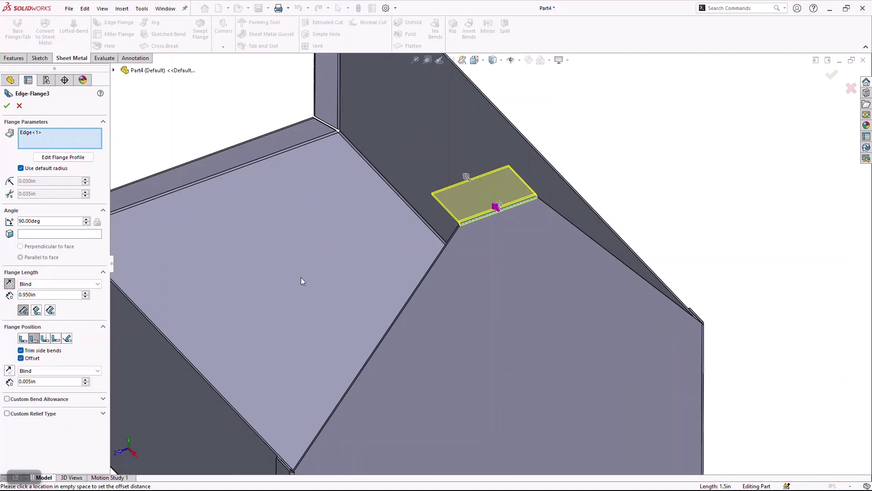
{"action": "double_click", "coordinate": [74, 294]}
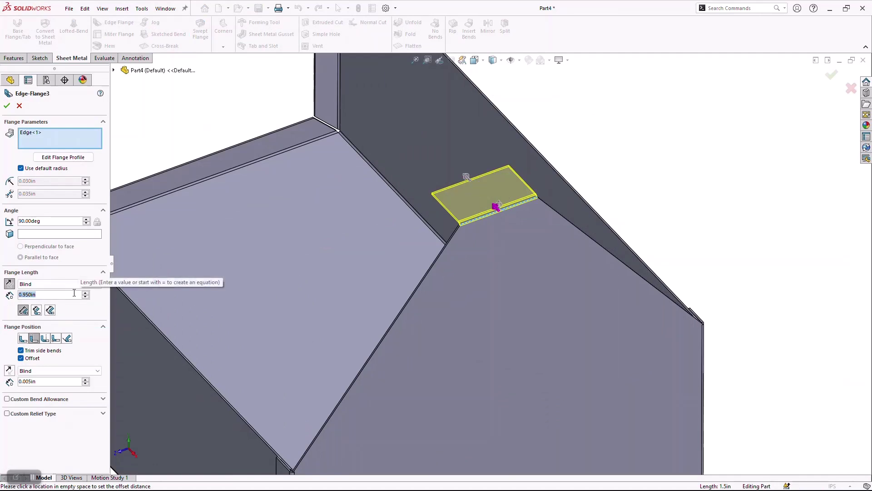
{"action": "type", "text": "="}
{"action": "mouse_move", "coordinate": [74, 304]}
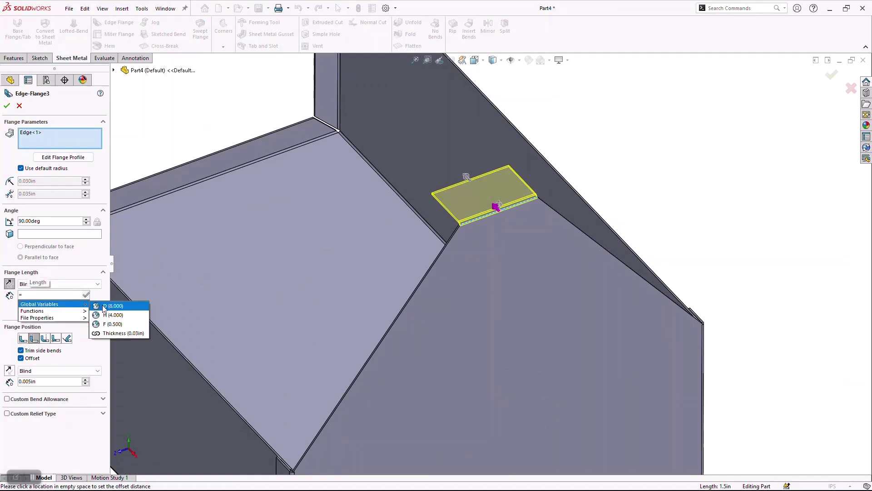
{"action": "left_click", "coordinate": [109, 325]}
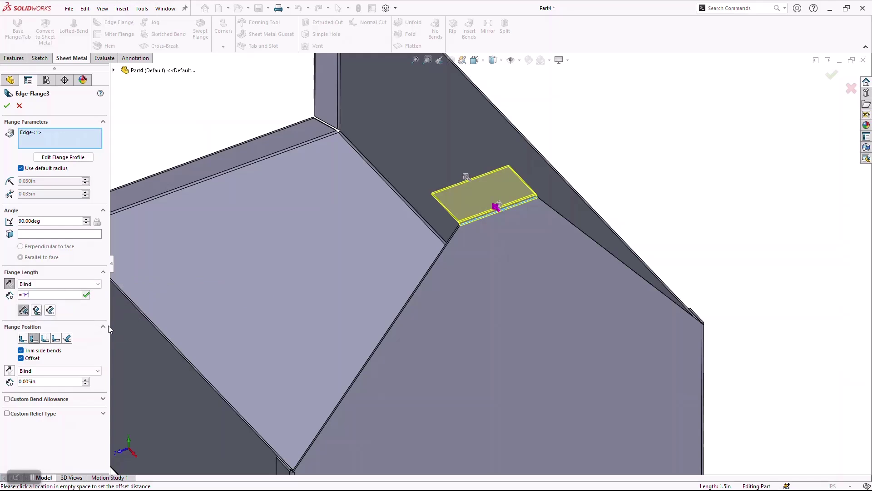
{"action": "key", "text": "Return"}
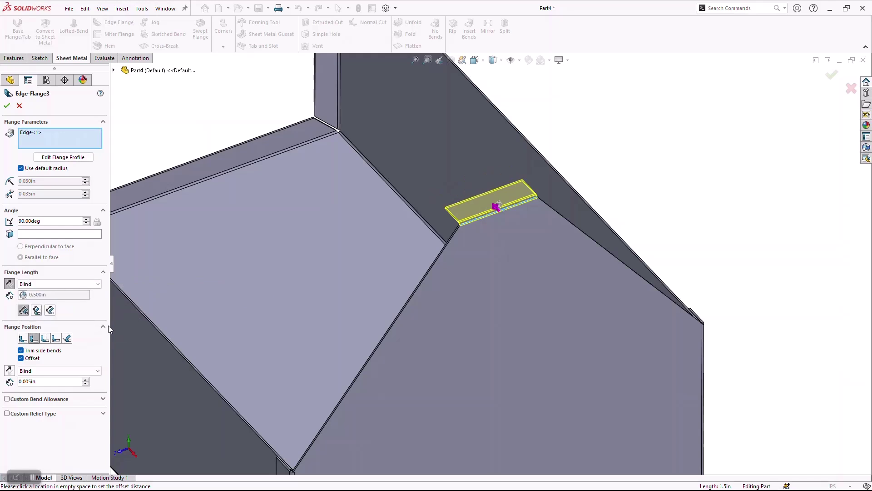
Step: Set the peak flange's position to Material Inside without an offset and create the edge flange
{"action": "left_click", "coordinate": [23, 338]}
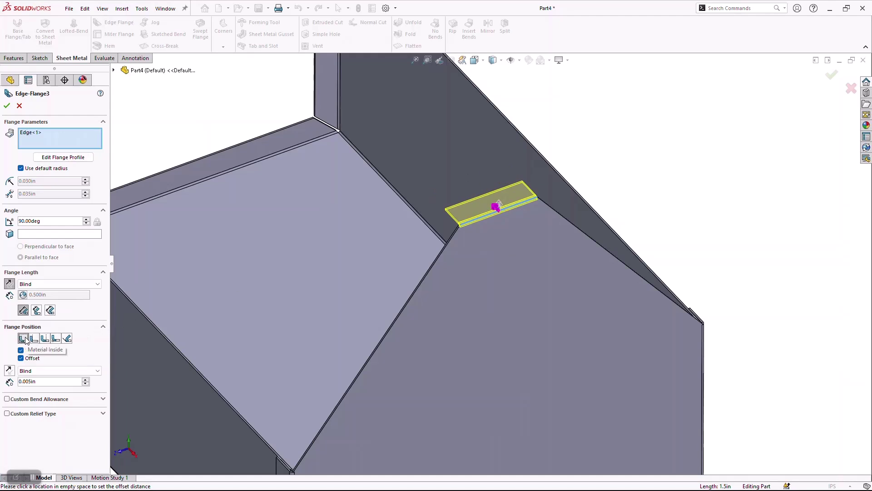
{"action": "left_click", "coordinate": [21, 359]}
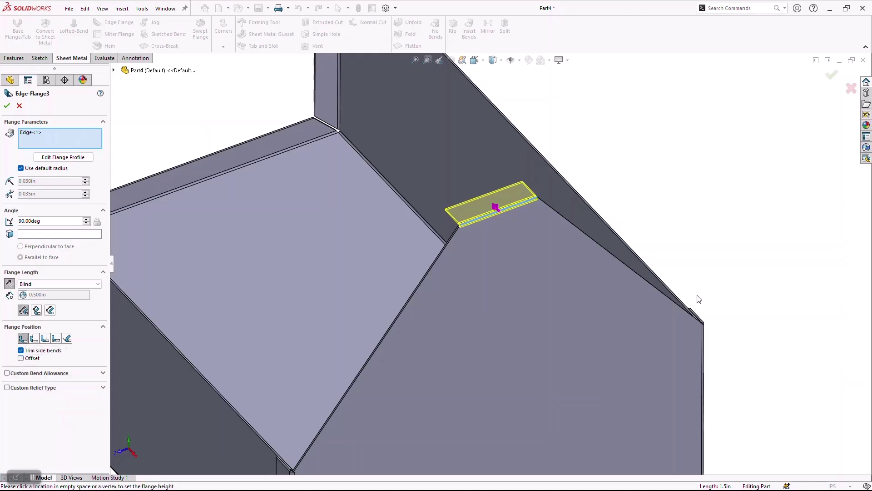
{"action": "key", "text": "z"}
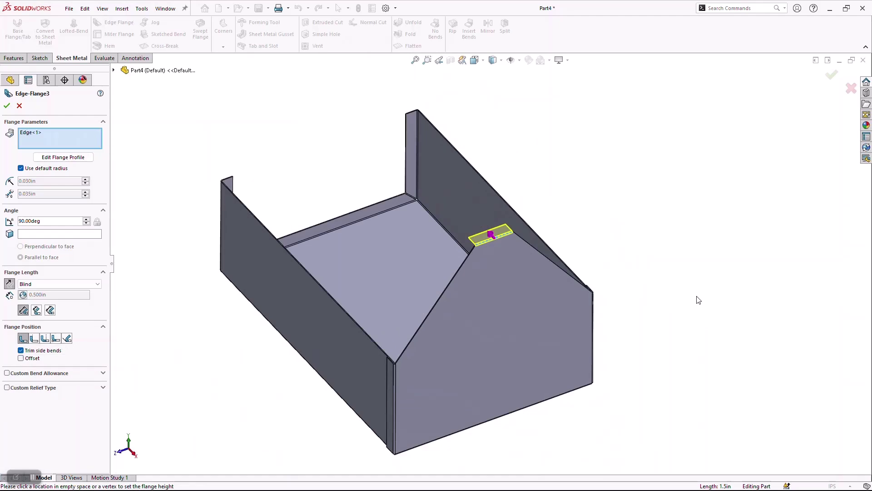
{"action": "left_click", "coordinate": [7, 105]}
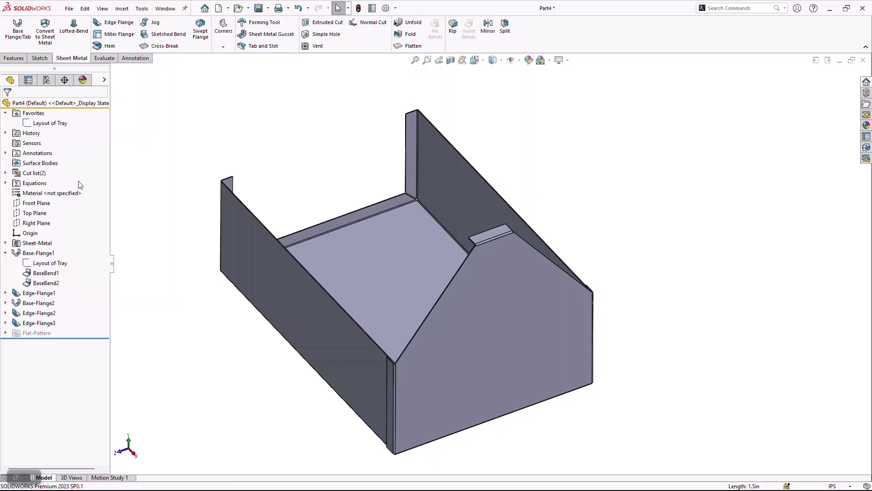
Step: Mirror the flanged end panel body about the Right Plane to the opposite end of the tray
{"action": "left_click", "coordinate": [39, 224]}
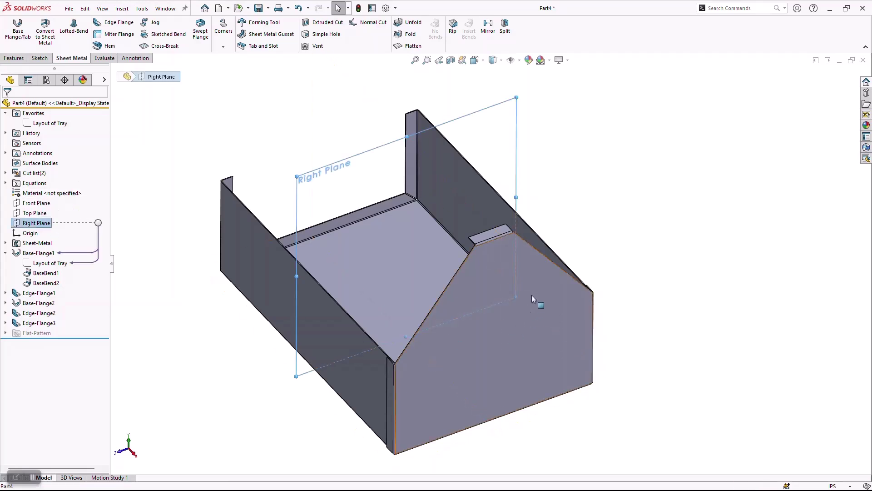
{"action": "left_click", "coordinate": [488, 27]}
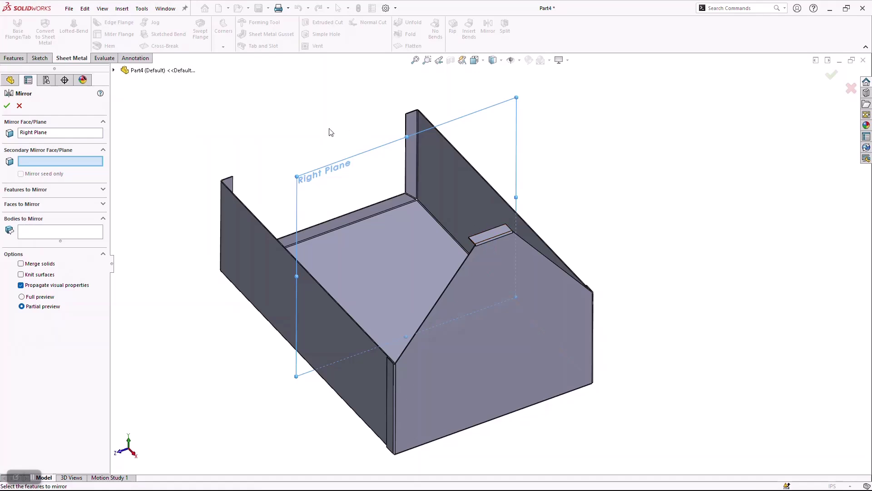
{"action": "left_click", "coordinate": [40, 220]}
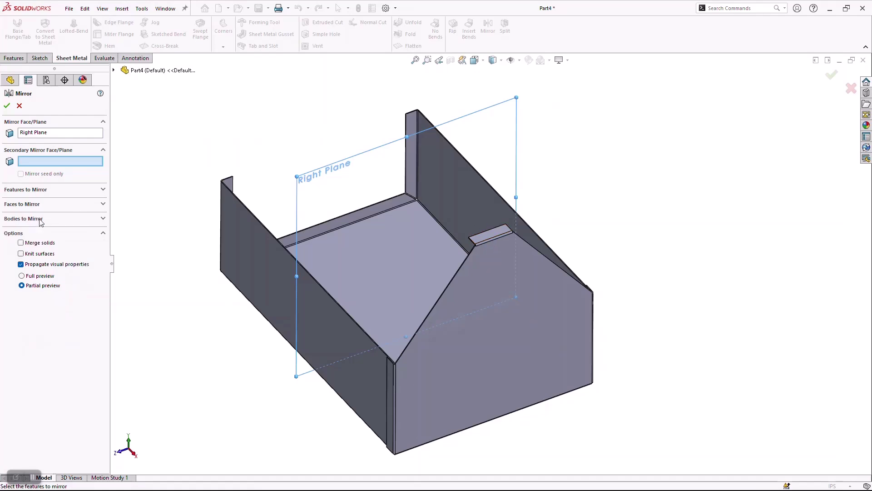
{"action": "left_click", "coordinate": [43, 190]}
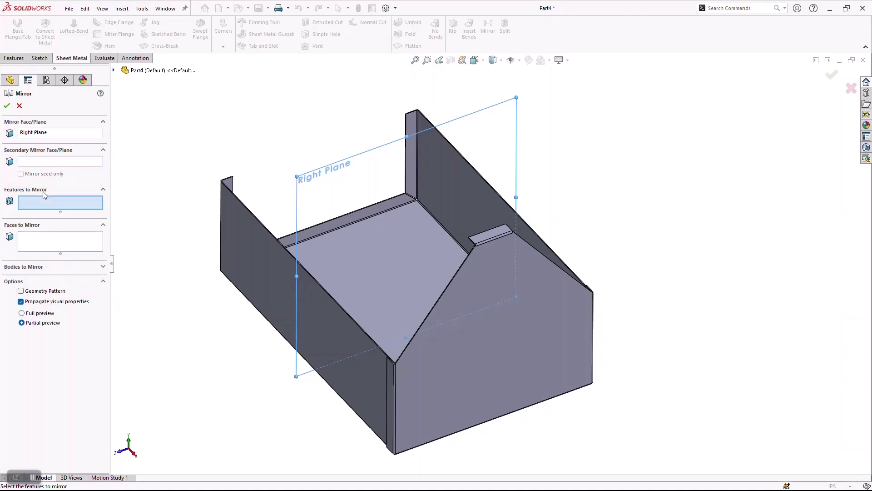
{"action": "left_click", "coordinate": [44, 191]}
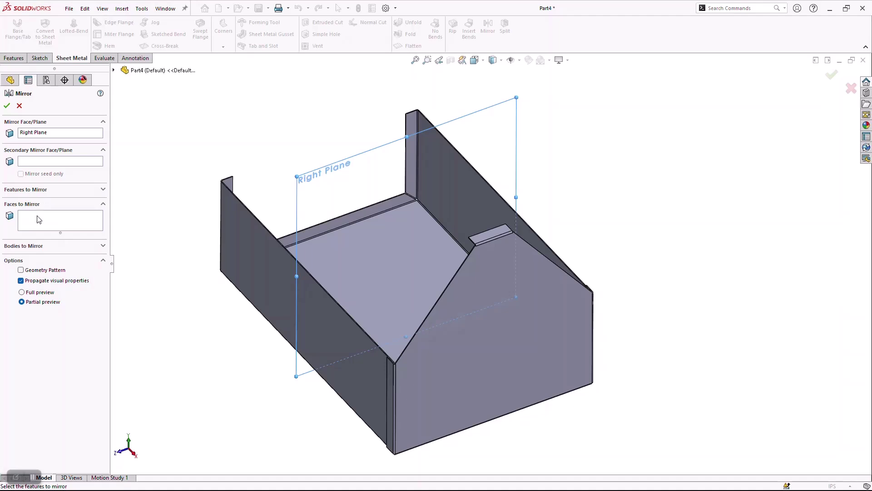
{"action": "left_click", "coordinate": [38, 246]}
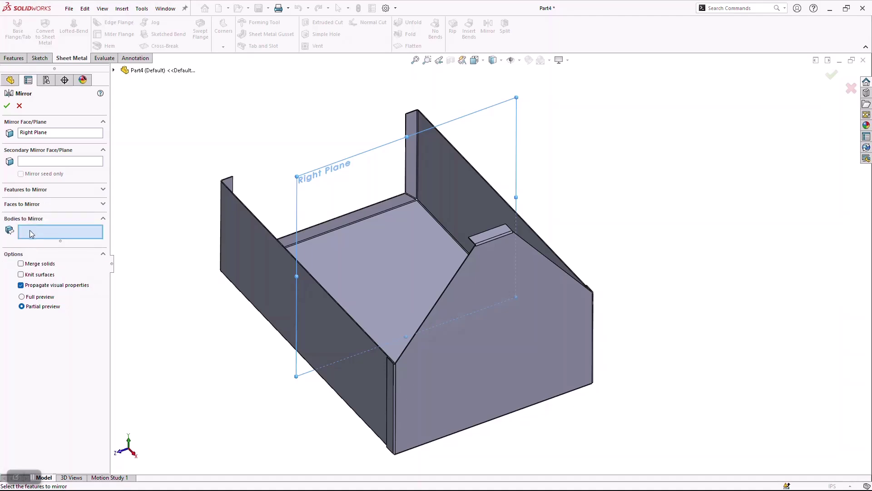
{"action": "left_click", "coordinate": [497, 334]}
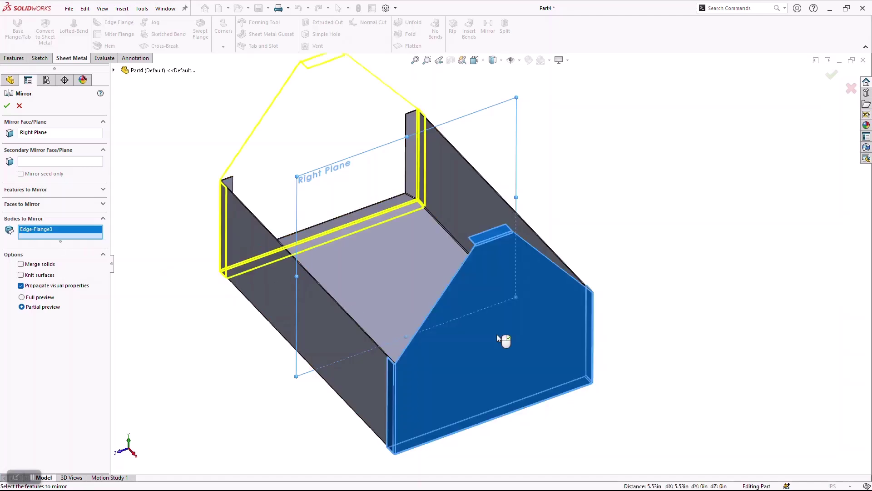
{"action": "left_click", "coordinate": [7, 105]}
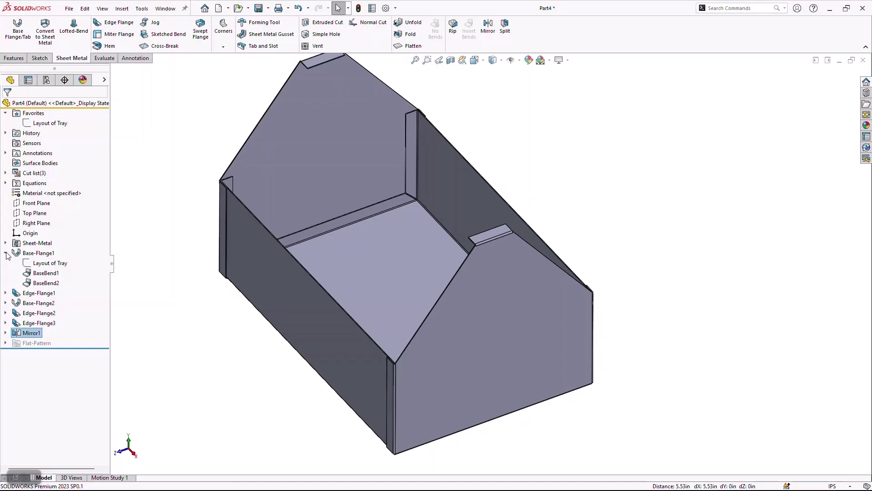
Step: Rename the sketch under Base-Flange2 as "End Cap Layout" and add it to the Favorites
{"action": "left_click", "coordinate": [5, 303]}
{"action": "left_click", "coordinate": [31, 314]}
{"action": "left_click", "coordinate": [31, 314]}
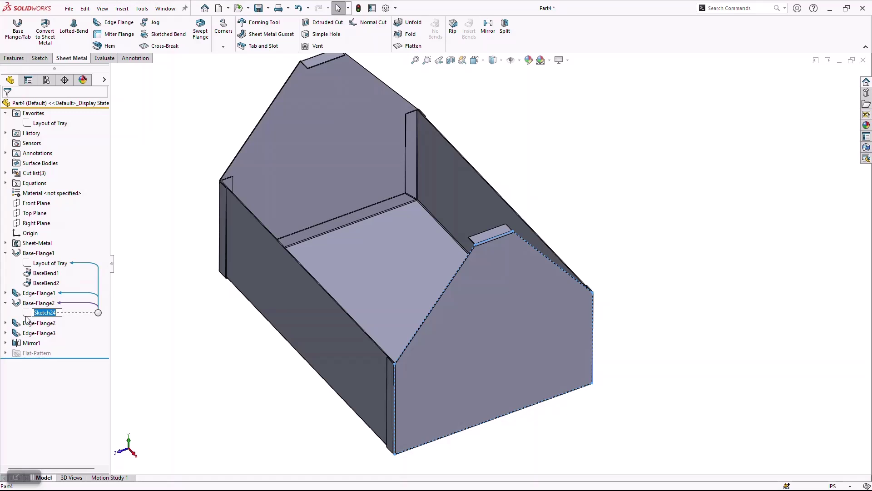
{"action": "type", "text": "End Cap Layout"}
{"action": "key", "text": "Return"}
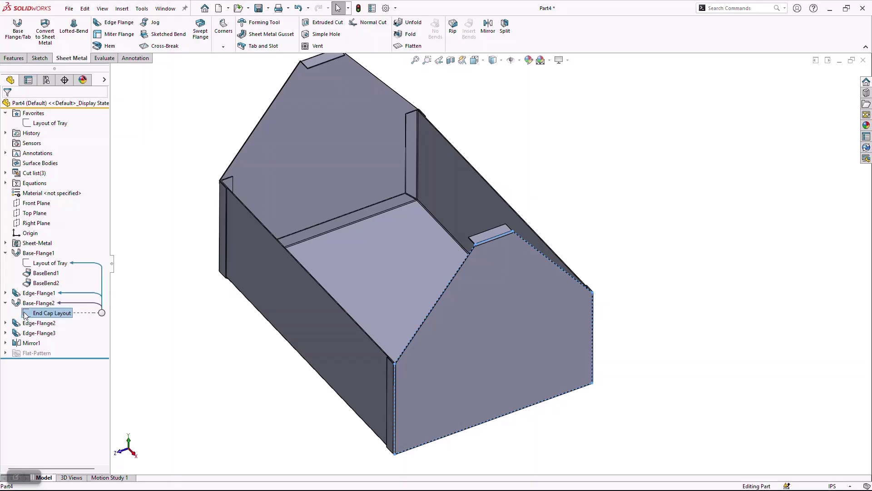
{"action": "right_click", "coordinate": [25, 316]}
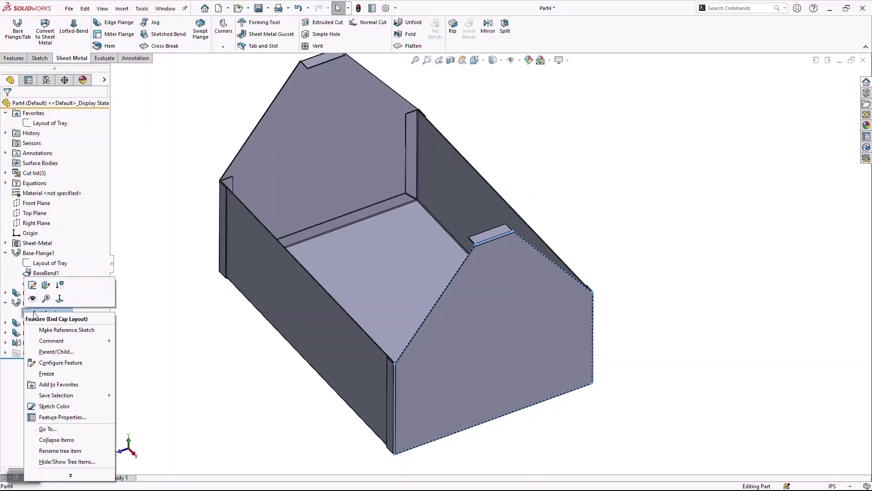
{"action": "left_click", "coordinate": [67, 387]}
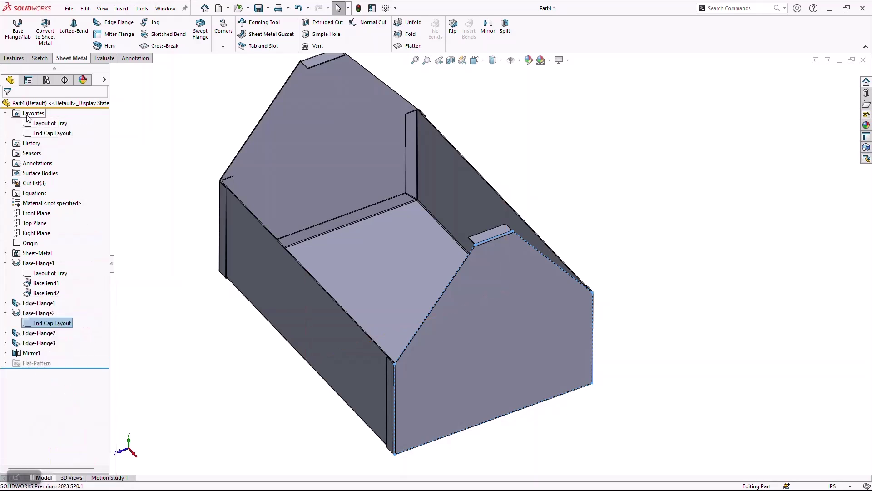
Step: Display the End Cap Layout dimensions on the end panel and open its Height dimension for inspection
{"action": "left_click", "coordinate": [179, 108]}
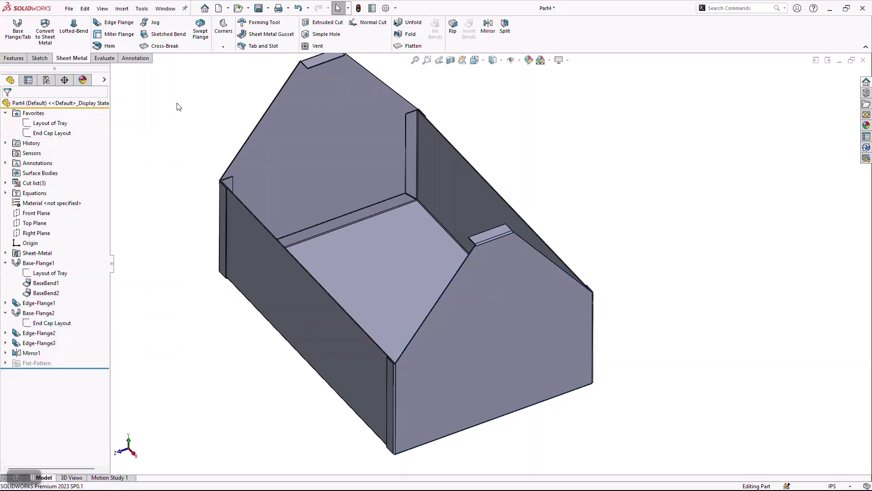
{"action": "mouse_move", "coordinate": [65, 136]}
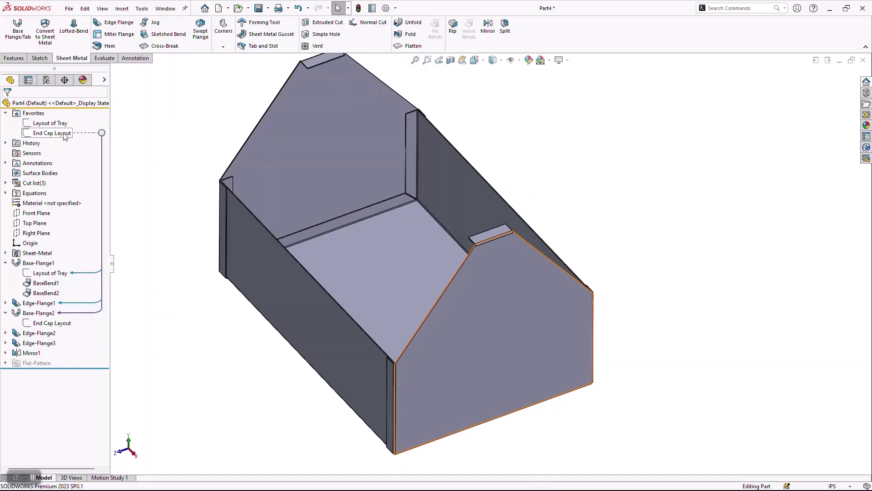
{"action": "left_click", "coordinate": [65, 134]}
{"action": "left_click", "coordinate": [65, 133]}
{"action": "left_click", "coordinate": [145, 164]}
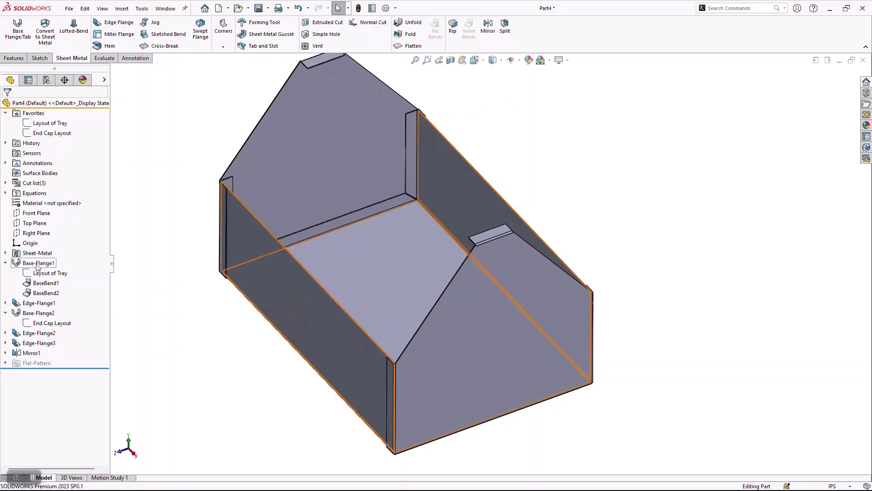
{"action": "left_click", "coordinate": [38, 314]}
{"action": "left_click_drag", "start_coordinate": [38, 317], "coordinate": [484, 415]}
{"action": "middle_click_drag", "start_coordinate": [485, 414], "coordinate": [389, 294]}
{"action": "double_click", "coordinate": [386, 290]}
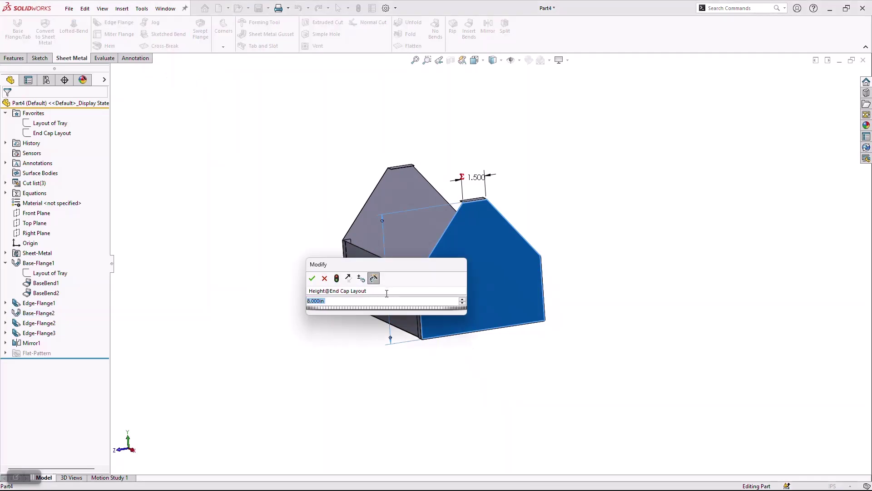
{"action": "left_click", "coordinate": [312, 278]}
{"action": "left_click", "coordinate": [293, 321]}
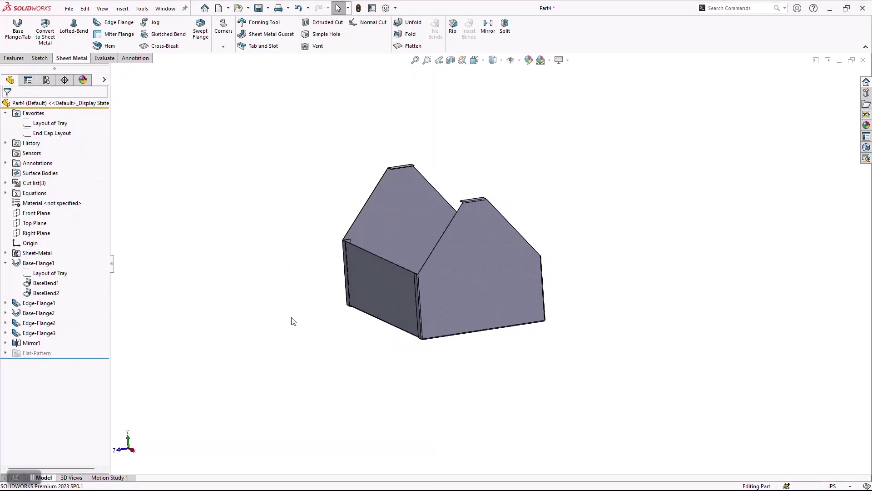
{"action": "key", "text": "ctrl+7"}
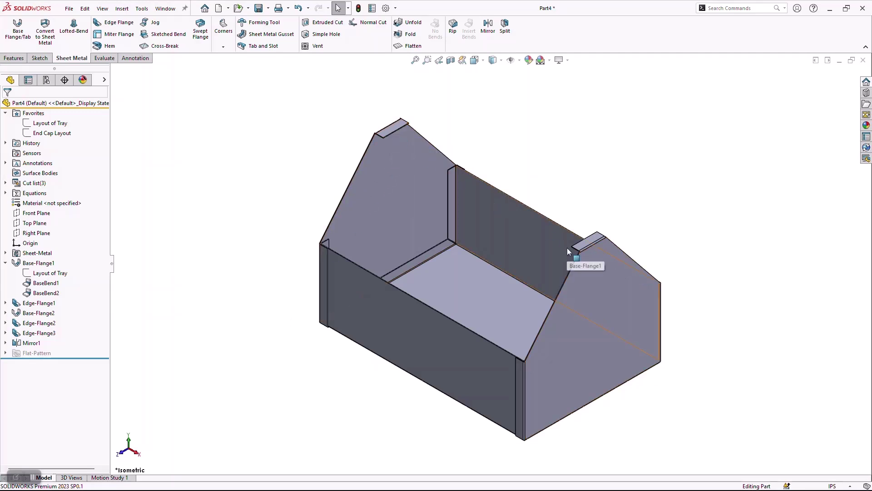
Step: Start a sketch on the Right Plane and convert the free underside edge of the end cap's peak flange into a sketch line
{"action": "left_click", "coordinate": [34, 234]}
{"action": "left_click", "coordinate": [42, 222]}
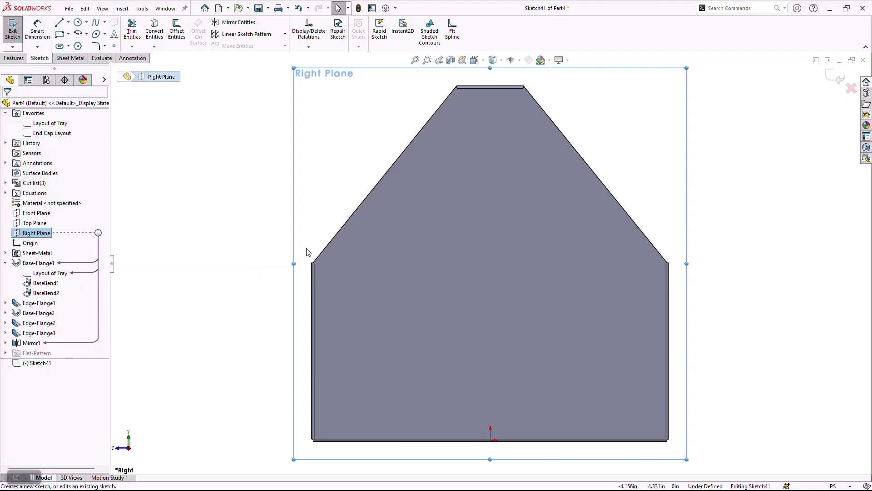
{"action": "middle_click_drag", "start_coordinate": [424, 184], "coordinate": [608, 90]}
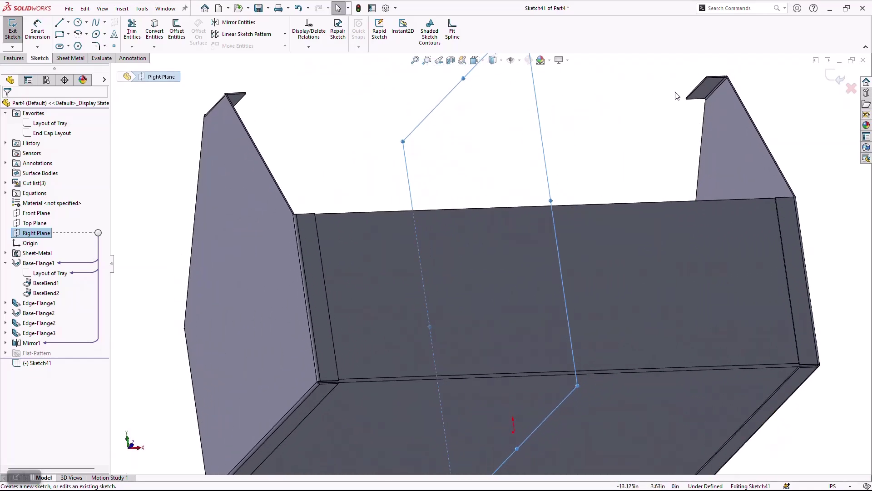
{"action": "scroll", "coordinate": [707, 90], "scroll_direction": "down", "scroll_amount": 3}
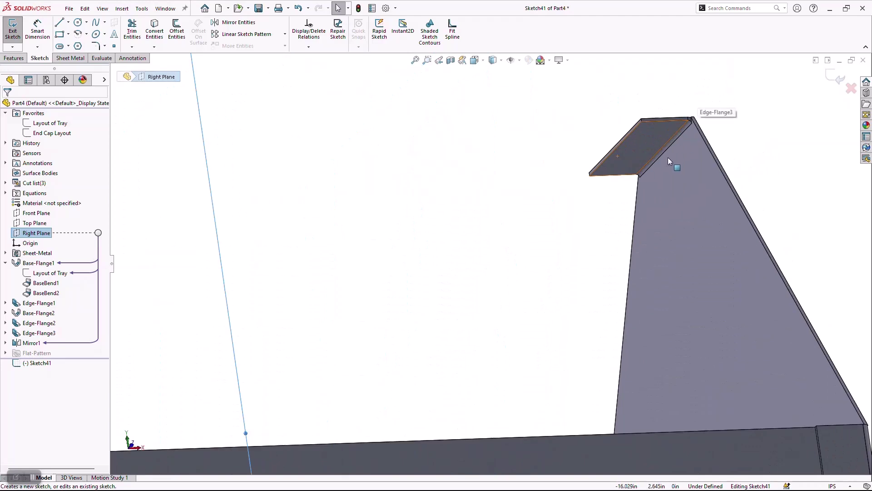
{"action": "scroll", "coordinate": [665, 159], "scroll_direction": "down", "scroll_amount": 3}
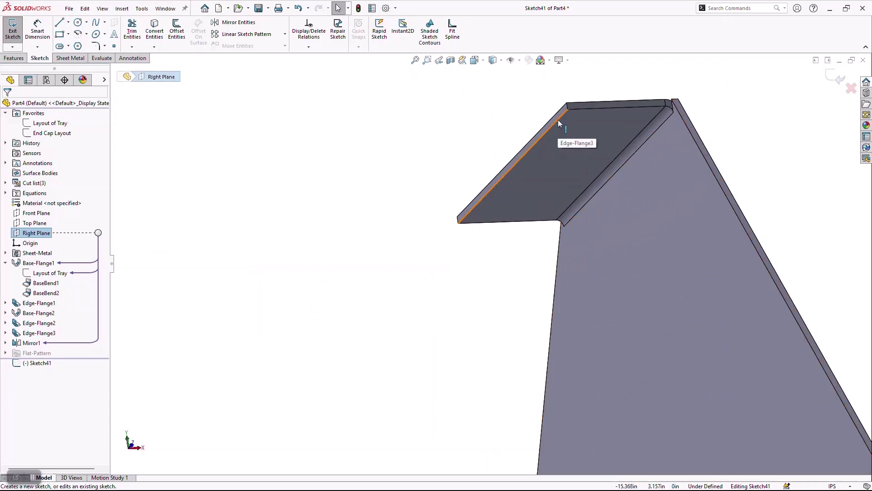
{"action": "key", "text": "Escape"}
{"action": "scroll", "coordinate": [572, 175], "scroll_direction": "up", "scroll_amount": 3}
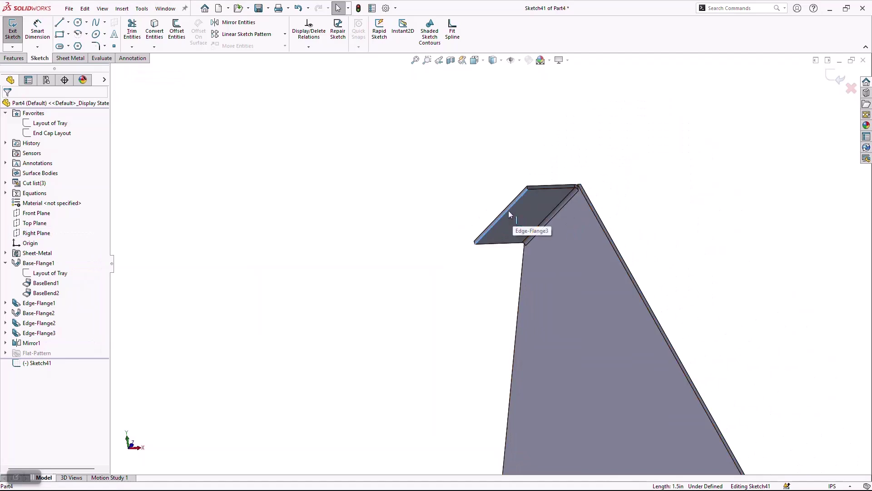
{"action": "scroll", "coordinate": [509, 214], "scroll_direction": "up", "scroll_amount": 2}
{"action": "scroll", "coordinate": [547, 204], "scroll_direction": "up", "scroll_amount": 2}
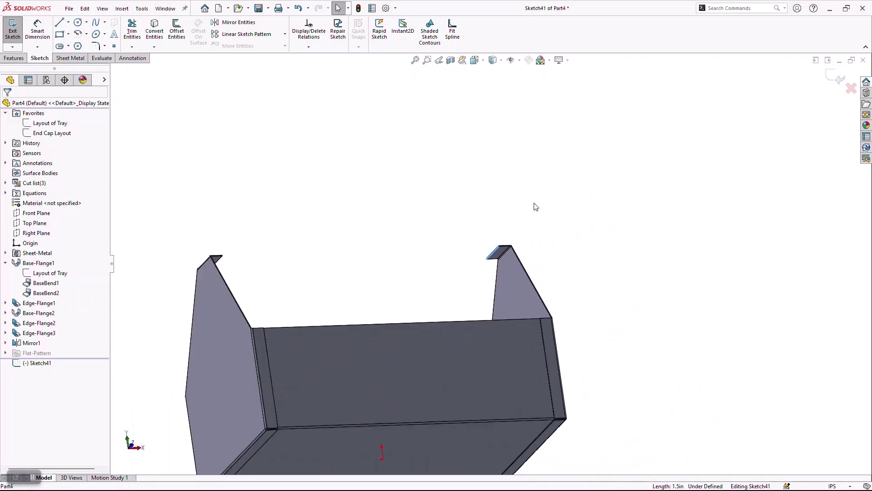
{"action": "left_click", "coordinate": [154, 28]}
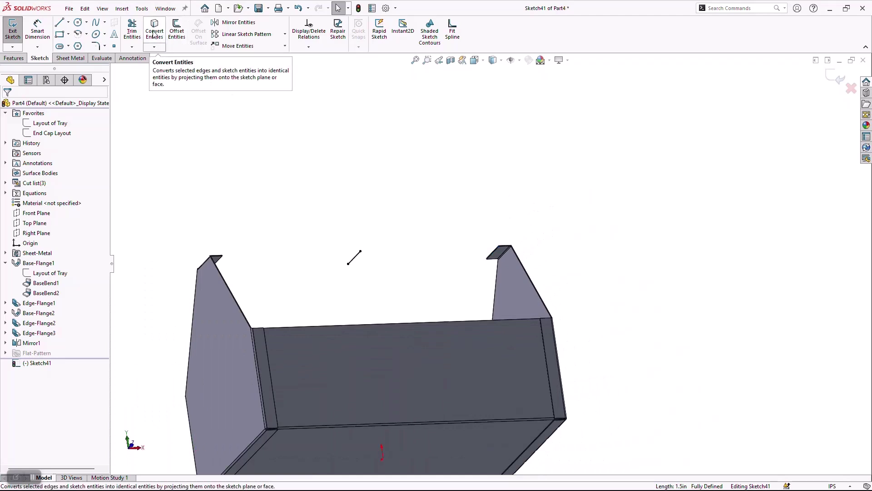
Step: Start a base flange from the converted line, with Direction 1 running Up To Surface to the original end panel's inner face
{"action": "middle_click_drag", "start_coordinate": [458, 263], "coordinate": [382, 293]}
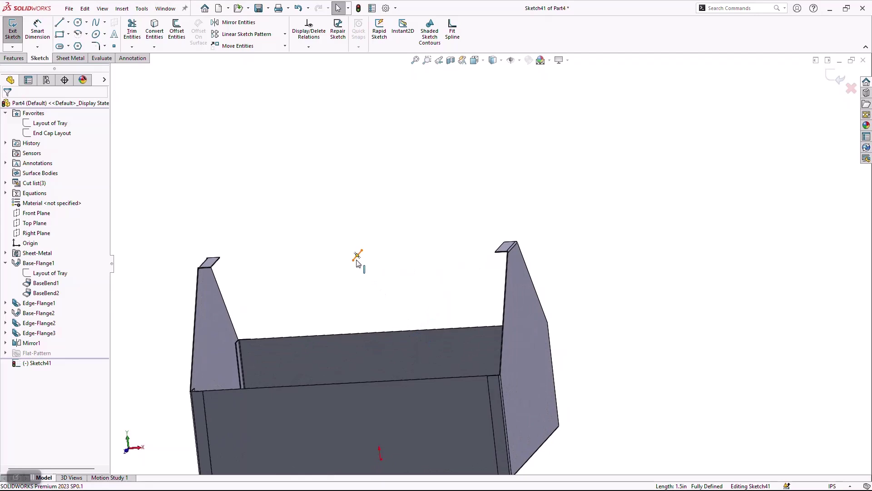
{"action": "left_click", "coordinate": [82, 60]}
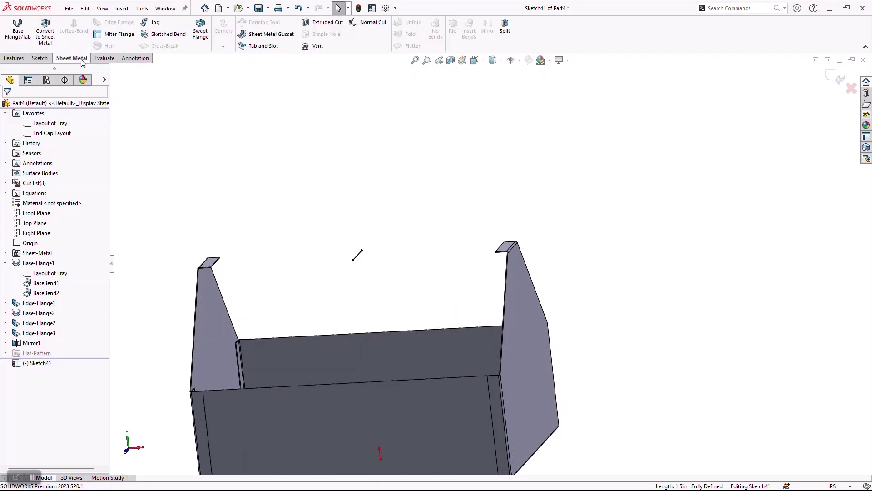
{"action": "left_click", "coordinate": [19, 28]}
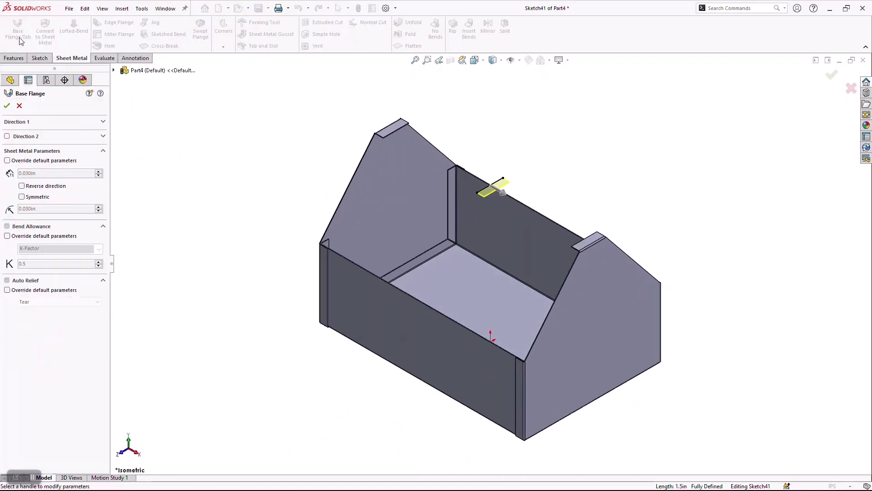
{"action": "left_click", "coordinate": [21, 123]}
{"action": "left_click", "coordinate": [38, 135]}
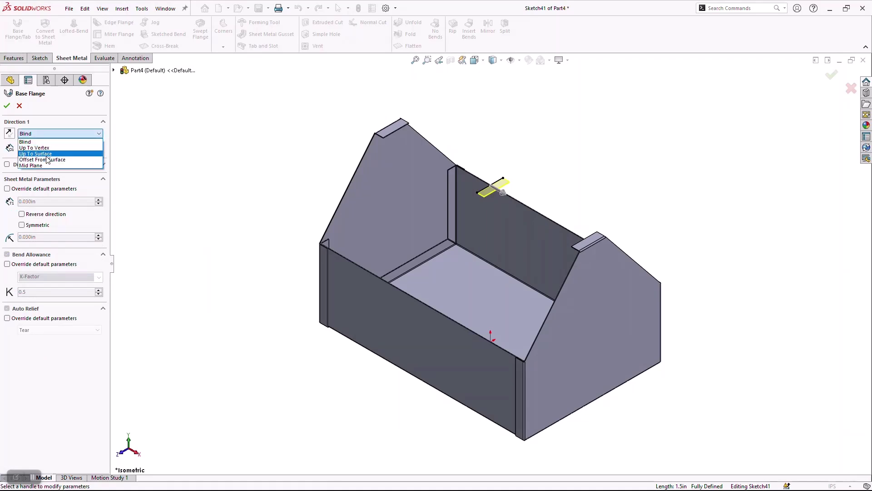
{"action": "left_click", "coordinate": [45, 154]}
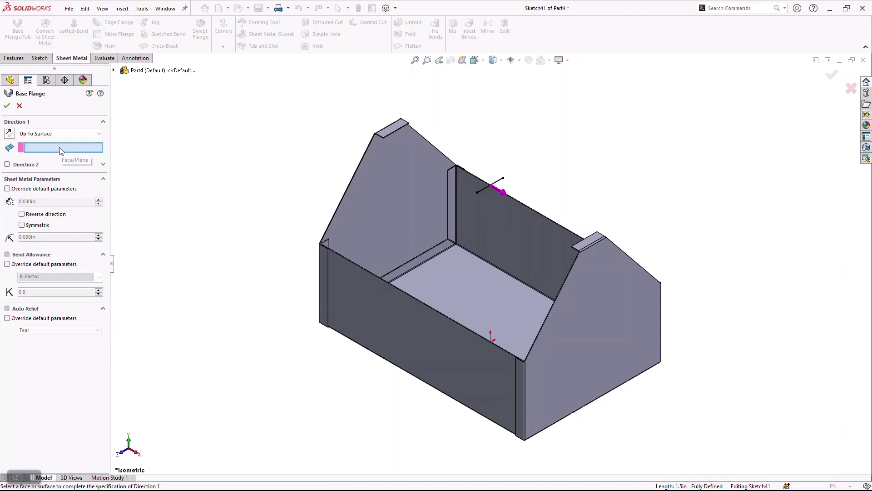
{"action": "middle_click_drag", "start_coordinate": [415, 258], "coordinate": [561, 253]}
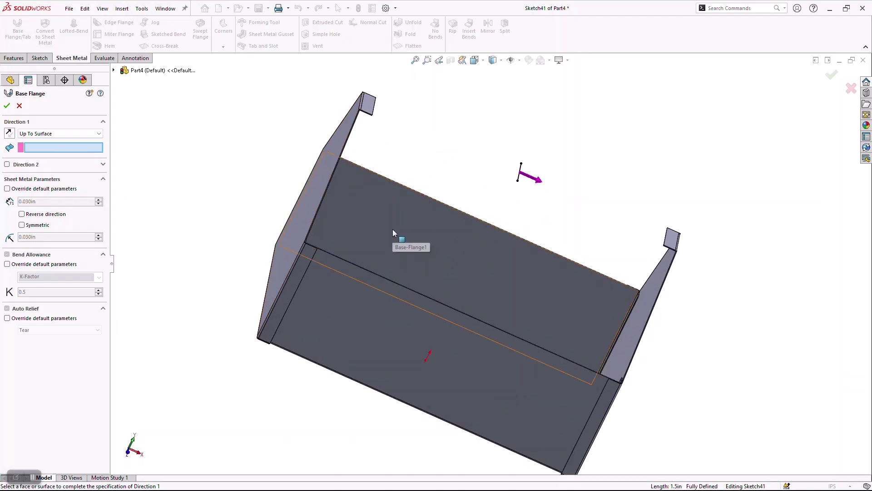
{"action": "middle_click_drag", "start_coordinate": [408, 212], "coordinate": [658, 274]}
{"action": "left_click", "coordinate": [654, 271]}
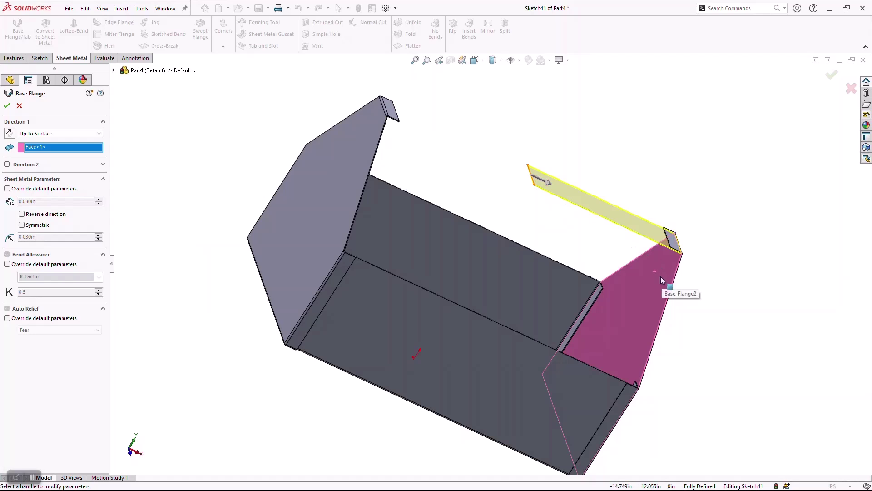
Step: Enable Direction 2 as Up To Surface to the mirrored end panel's inner face and create the base flange
{"action": "left_click", "coordinate": [7, 165]}
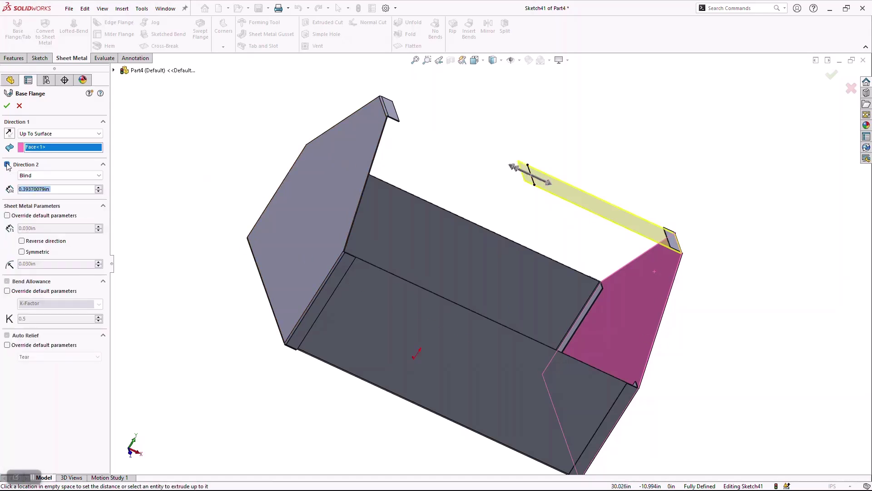
{"action": "left_click", "coordinate": [46, 175]}
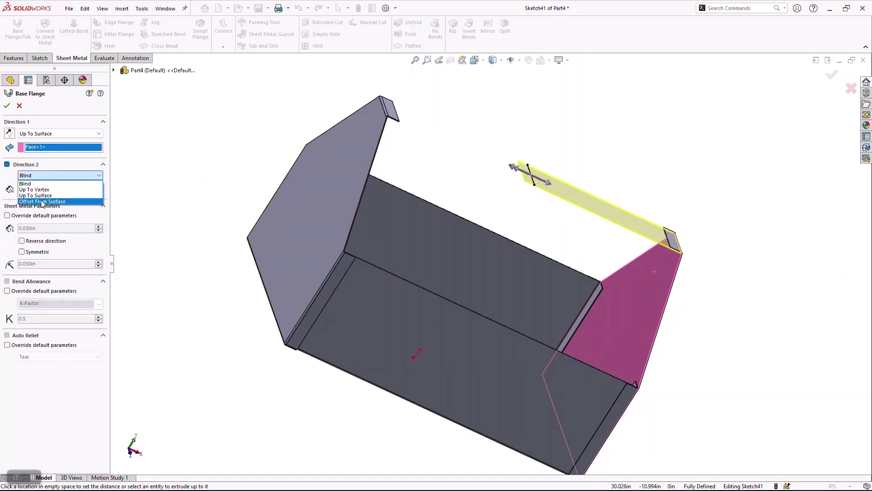
{"action": "left_click", "coordinate": [36, 195]}
{"action": "middle_click_drag", "start_coordinate": [404, 246], "coordinate": [345, 193]}
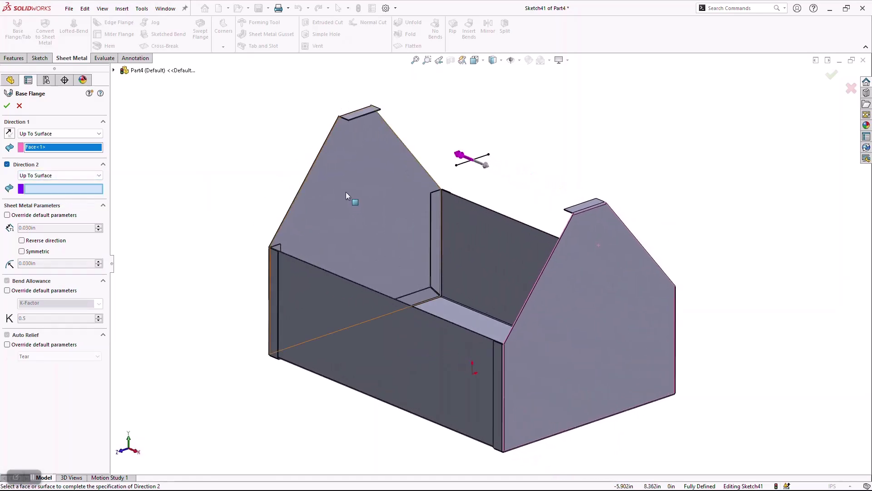
{"action": "left_click", "coordinate": [347, 195]}
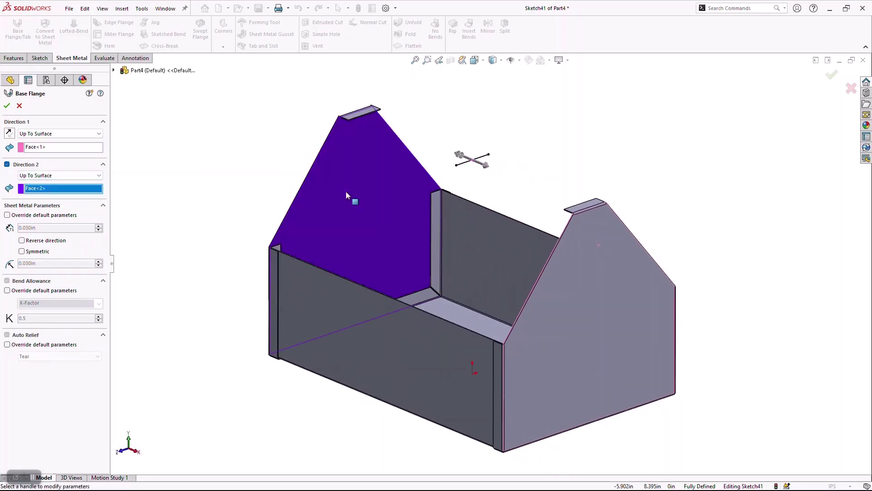
{"action": "left_click", "coordinate": [7, 106]}
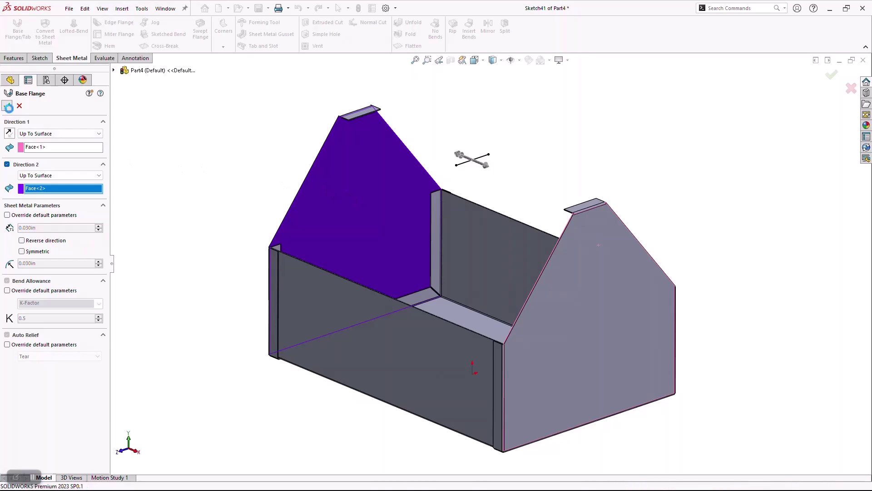
Step: Examine how the new handle strip meets the peak flanges at both end caps
{"action": "scroll", "coordinate": [402, 195], "scroll_direction": "down", "scroll_amount": 3}
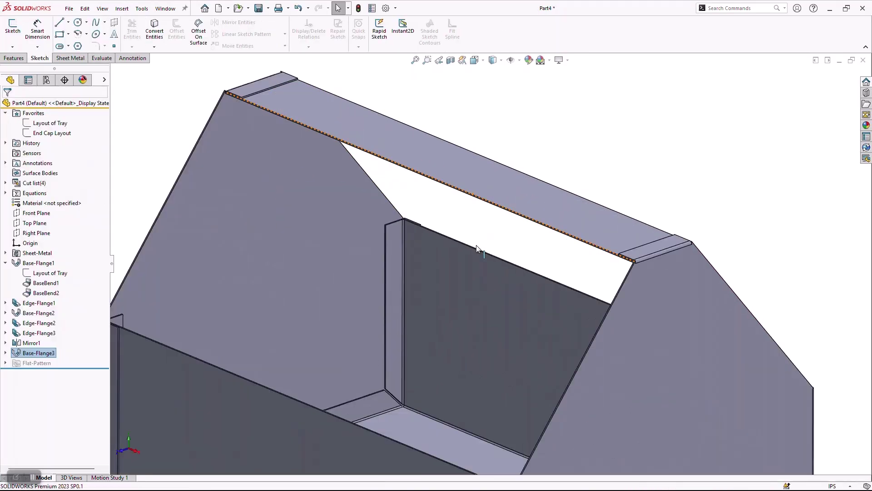
{"action": "scroll", "coordinate": [306, 156], "scroll_direction": "down", "scroll_amount": 5}
{"action": "middle_click_drag", "start_coordinate": [315, 227], "coordinate": [341, 188]}
{"action": "scroll", "coordinate": [387, 203], "scroll_direction": "up", "scroll_amount": 4}
{"action": "scroll", "coordinate": [498, 329], "scroll_direction": "up", "scroll_amount": 4}
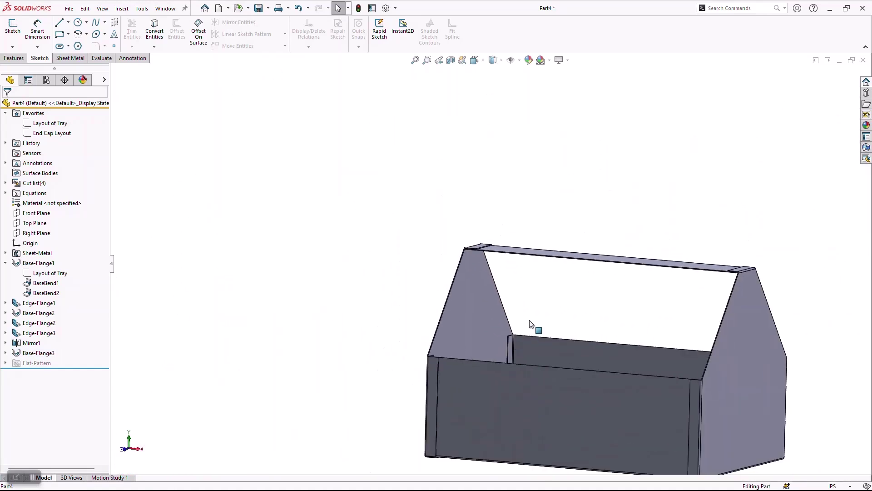
{"action": "middle_click_drag", "start_coordinate": [530, 327], "coordinate": [524, 356]}
{"action": "scroll", "coordinate": [468, 309], "scroll_direction": "down", "scroll_amount": 3}
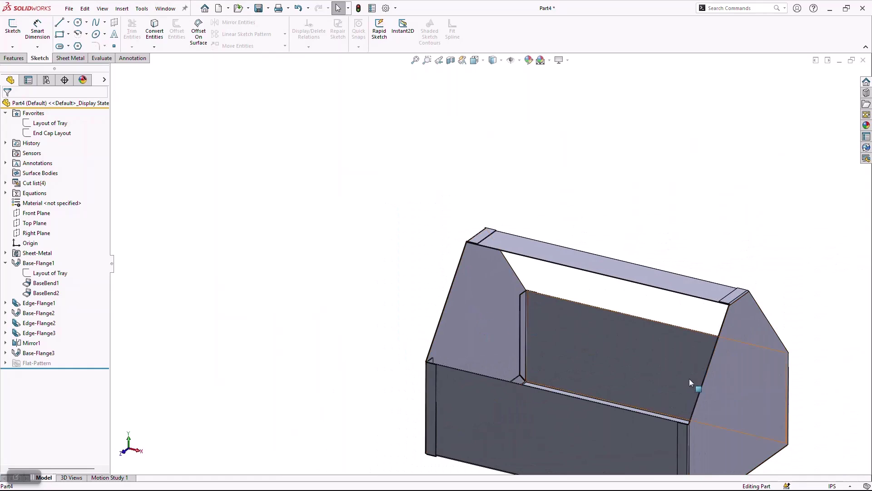
{"action": "key", "text": "f"}
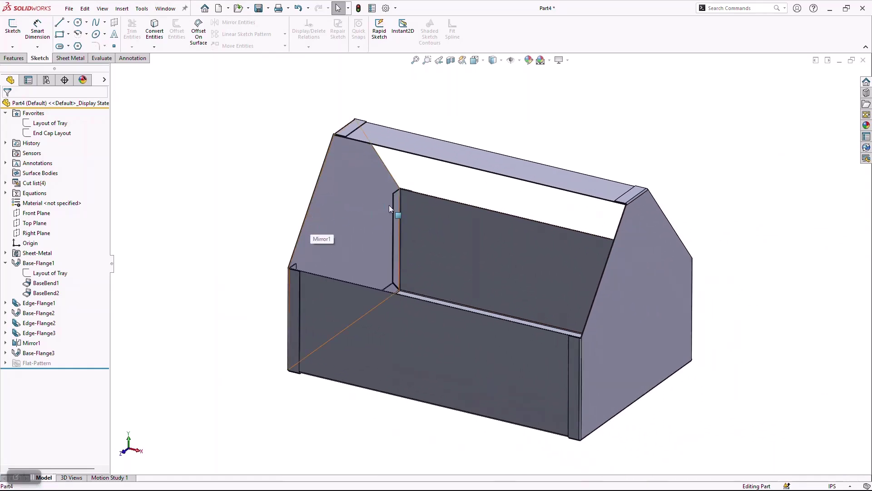
Step: Isolate the handle strip body and fit it in view
{"action": "right_click", "coordinate": [478, 164]}
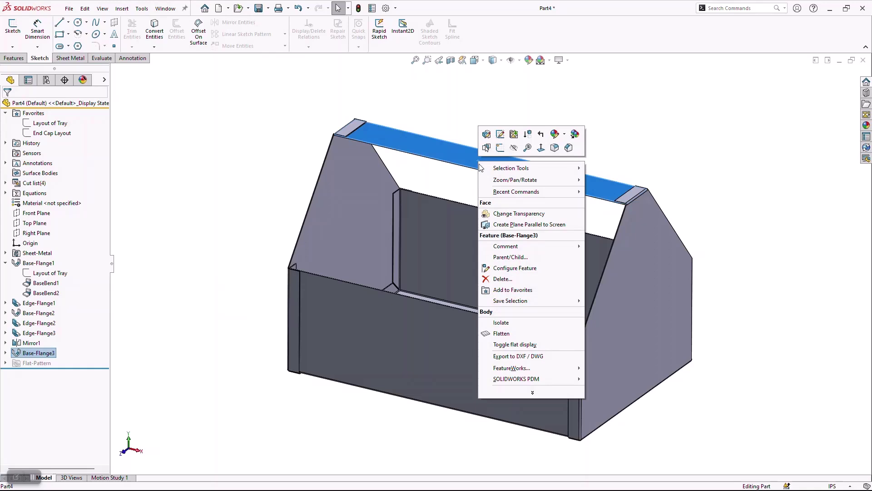
{"action": "left_click", "coordinate": [522, 324]}
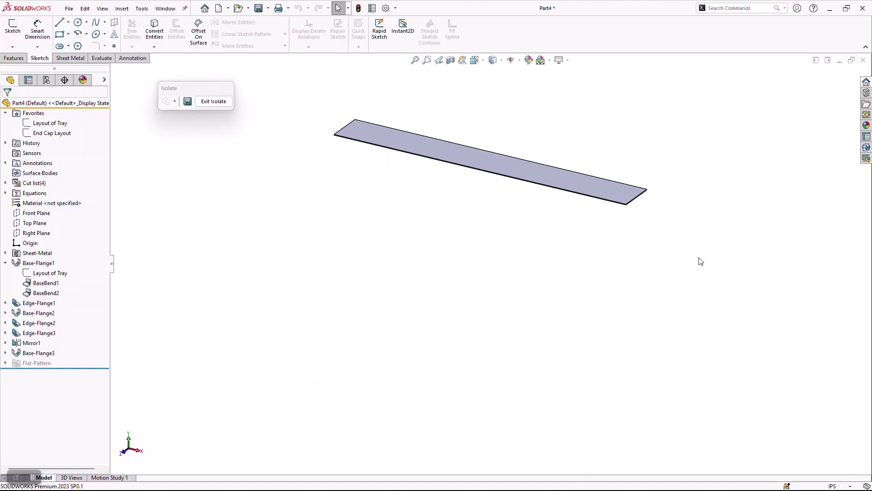
{"action": "key", "text": "f"}
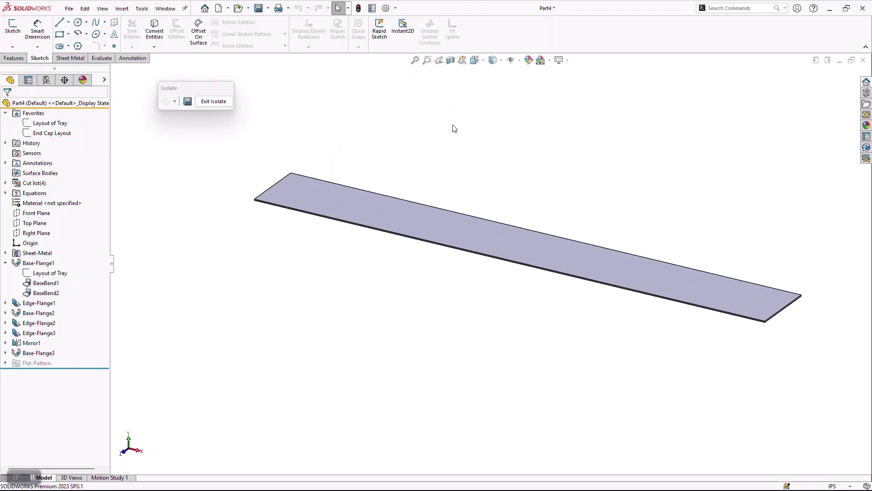
Step: Add 90-degree edge flanges pointing down from both short ends of the handle strip, with the length linked to global variable F
{"action": "left_click", "coordinate": [71, 58]}
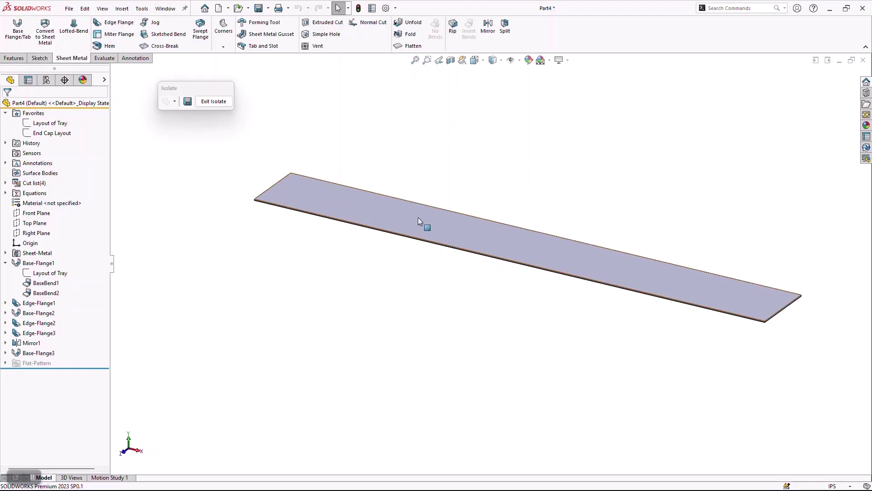
{"action": "left_click", "coordinate": [119, 22]}
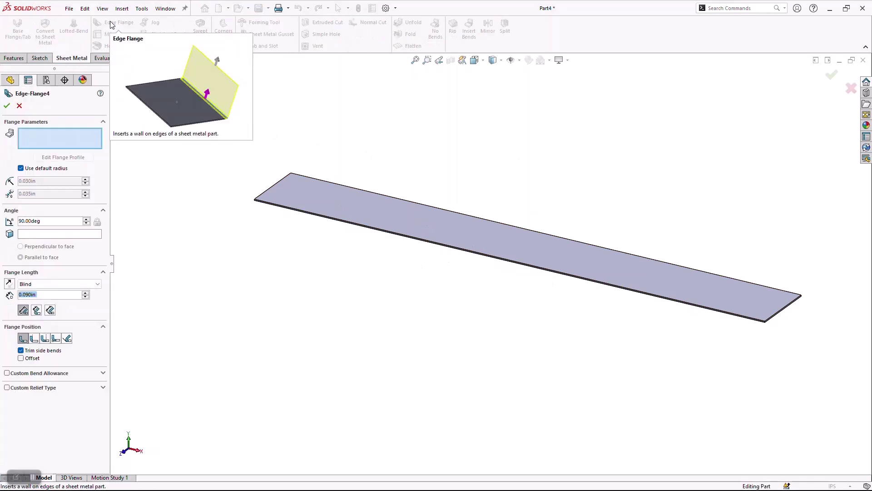
{"action": "left_click", "coordinate": [785, 309]}
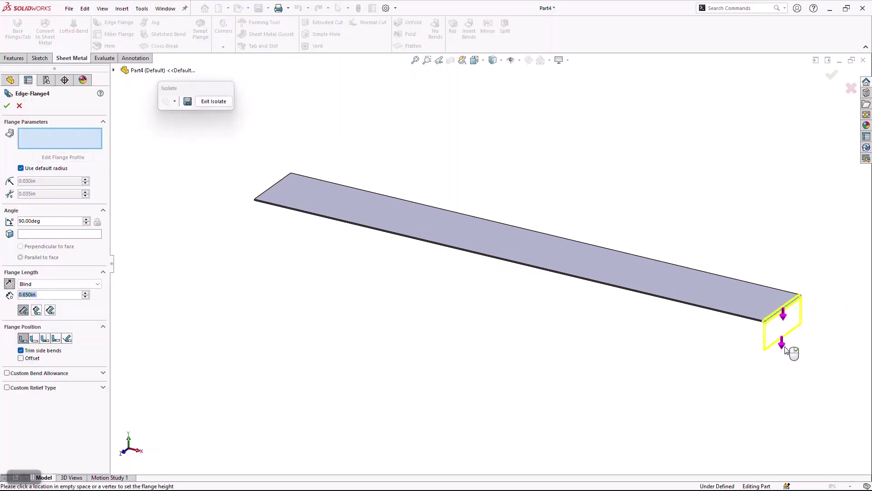
{"action": "left_click", "coordinate": [786, 365]}
{"action": "left_click", "coordinate": [270, 187]}
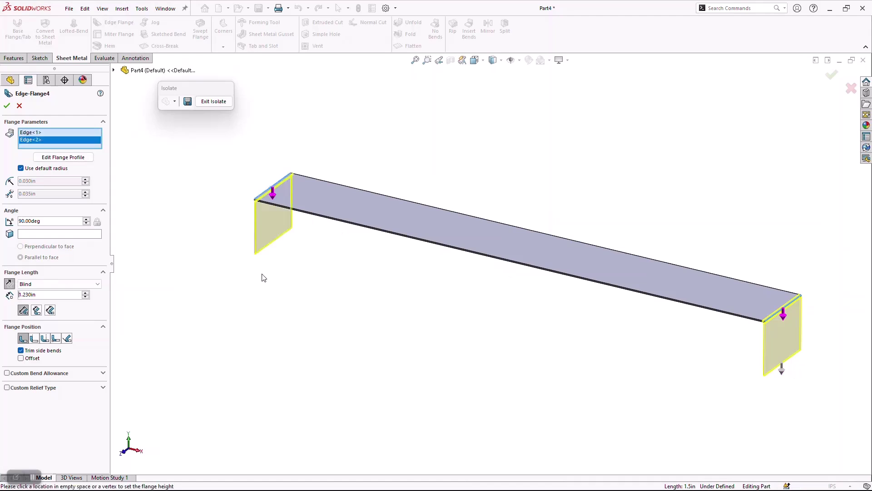
{"action": "double_click", "coordinate": [54, 295]}
{"action": "type", "text": "="}
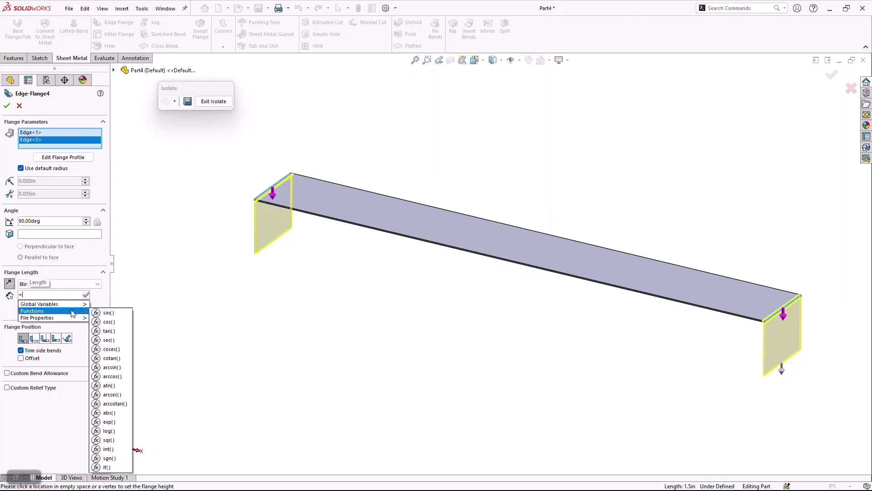
{"action": "mouse_move", "coordinate": [75, 306]}
{"action": "left_click", "coordinate": [113, 324]}
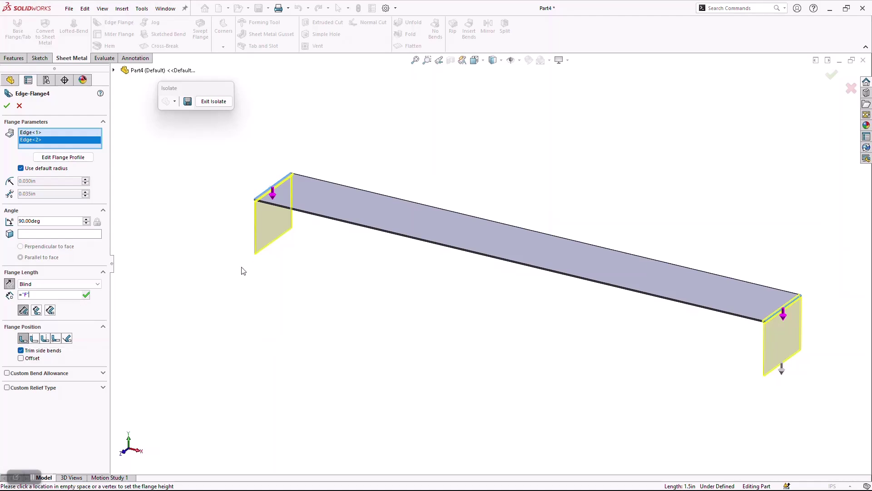
{"action": "left_click", "coordinate": [6, 105]}
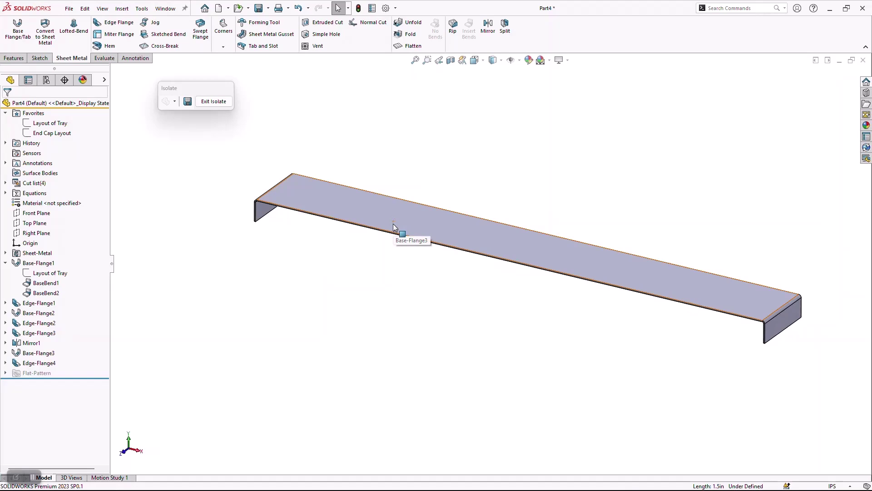
Step: Start an edge flange along both long edges of the handle strip, linking its length to global variable F
{"action": "left_click", "coordinate": [113, 22]}
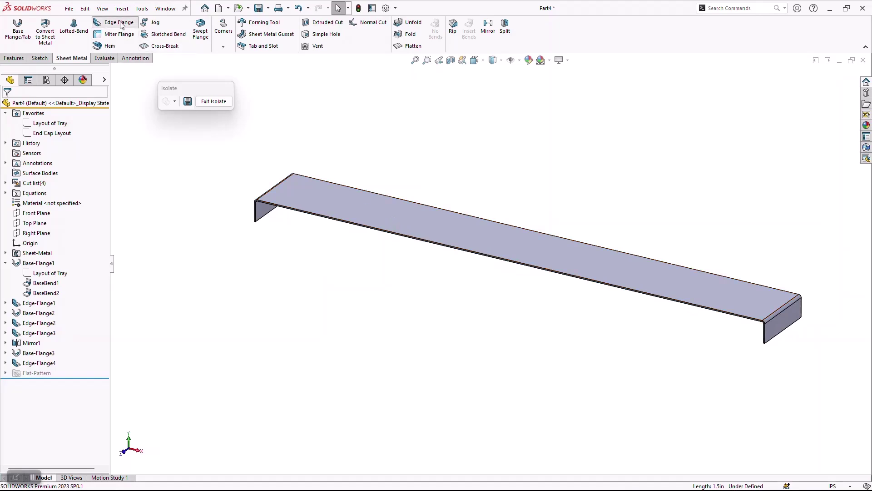
{"action": "left_click", "coordinate": [494, 258]}
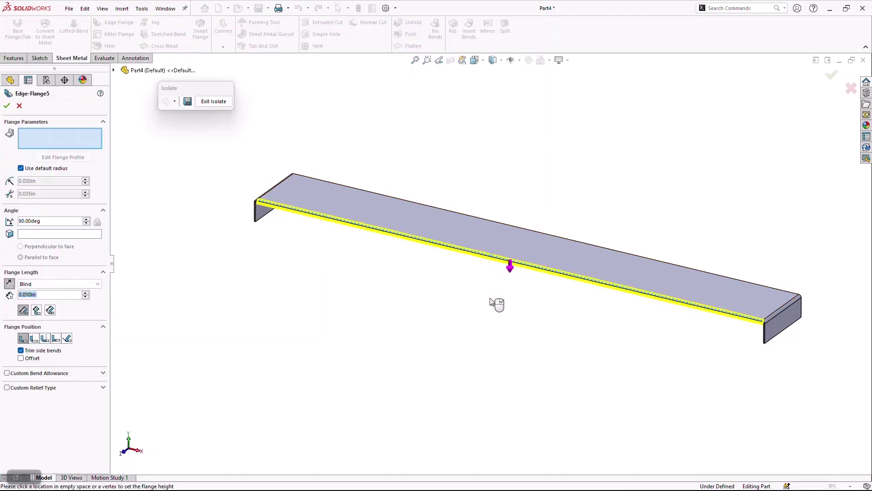
{"action": "left_click", "coordinate": [552, 234]}
{"action": "left_click", "coordinate": [37, 294]}
{"action": "type", "text": "="}
{"action": "mouse_move", "coordinate": [68, 304]}
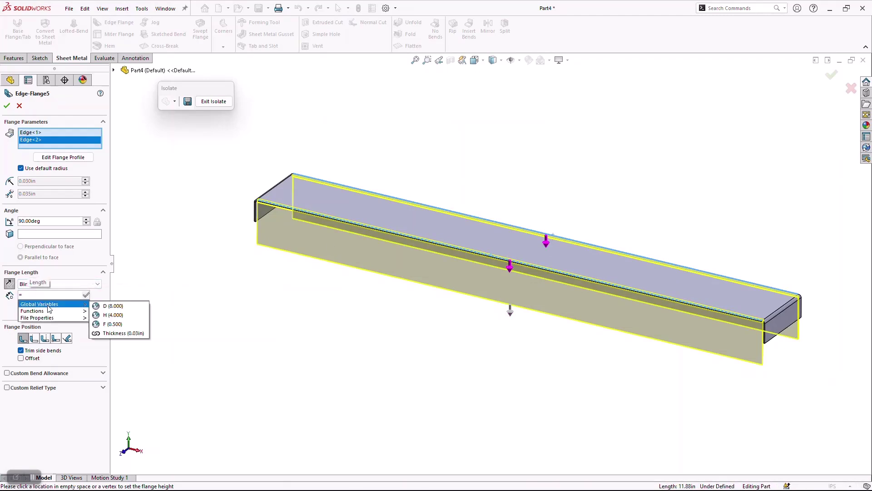
{"action": "left_click", "coordinate": [118, 324]}
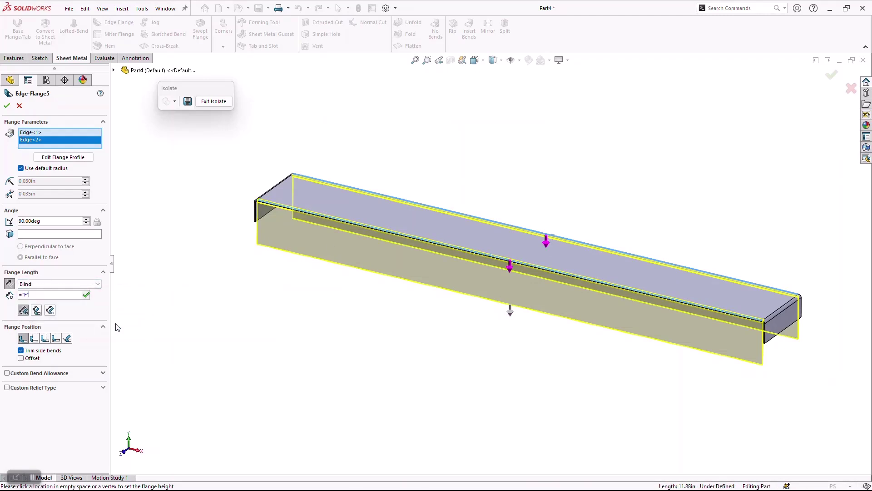
Step: Create the long-edge flanges at a 135-degree angle and exit Isolate to show the whole tray
{"action": "left_click", "coordinate": [39, 221]}
{"action": "type", "text": "135"}
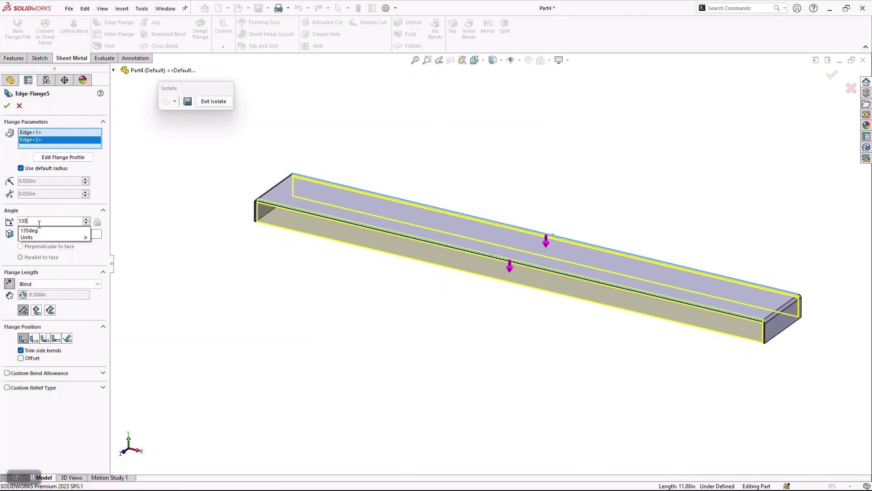
{"action": "left_click", "coordinate": [40, 230]}
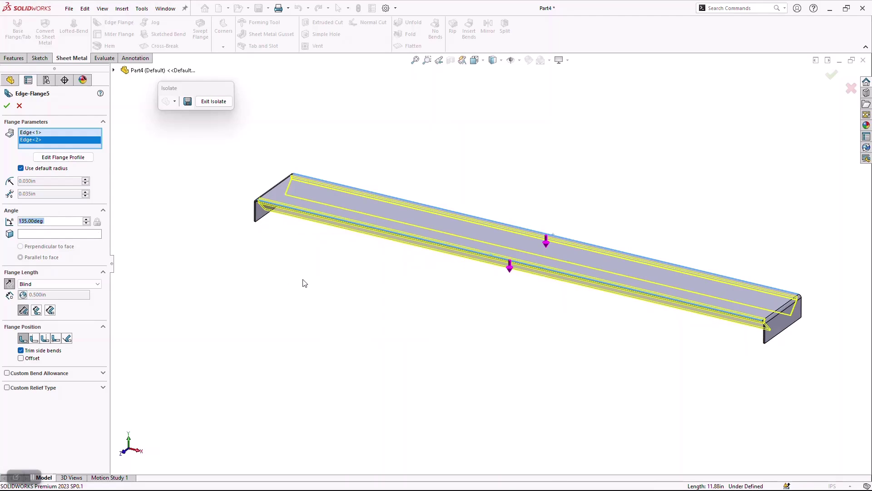
{"action": "key", "text": "Return"}
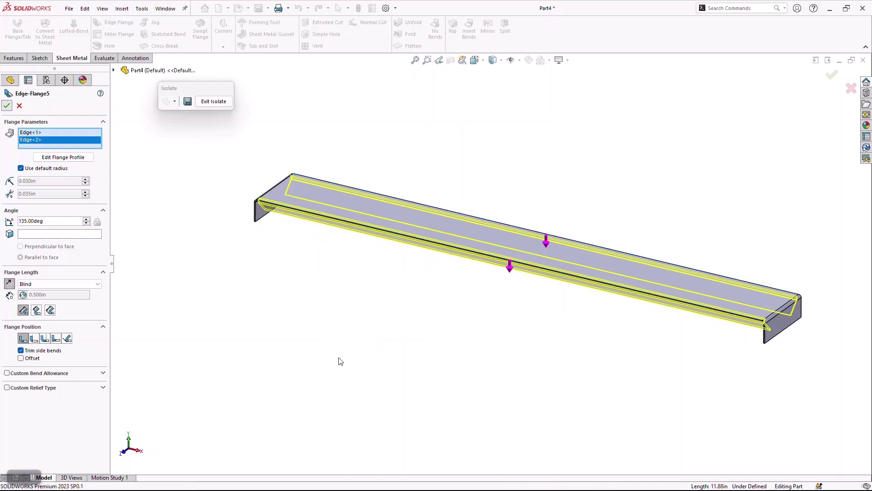
{"action": "left_click", "coordinate": [202, 100]}
{"action": "key", "text": "f"}
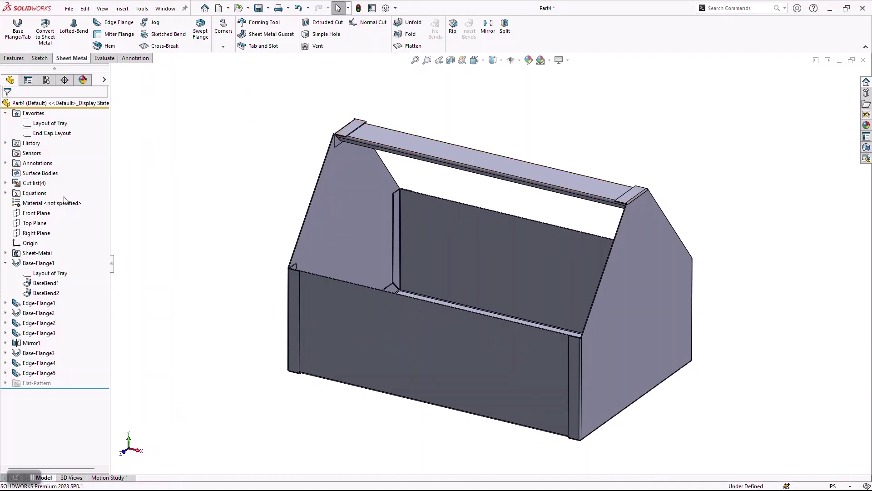
Step: Test the parametric tray by setting global variable D to 12 in the equations and rebuilding
{"action": "left_click", "coordinate": [5, 192]}
{"action": "right_click", "coordinate": [19, 194]}
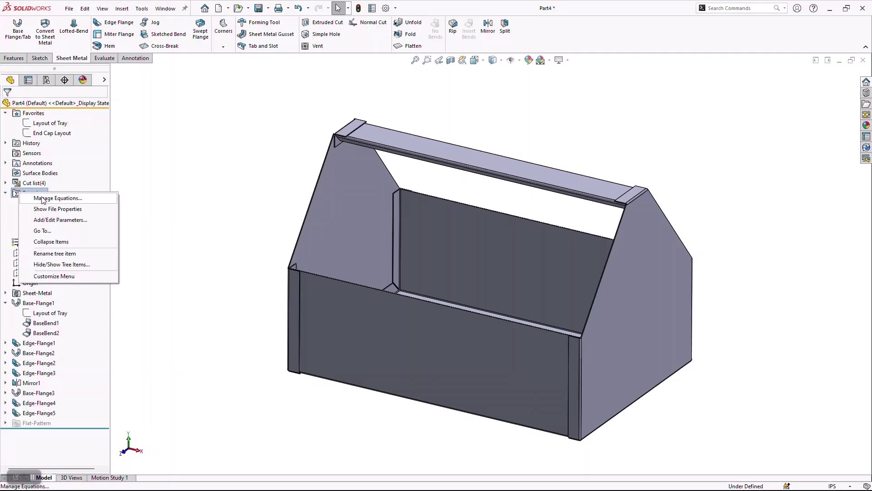
{"action": "left_click", "coordinate": [58, 198]}
{"action": "left_click", "coordinate": [353, 184]}
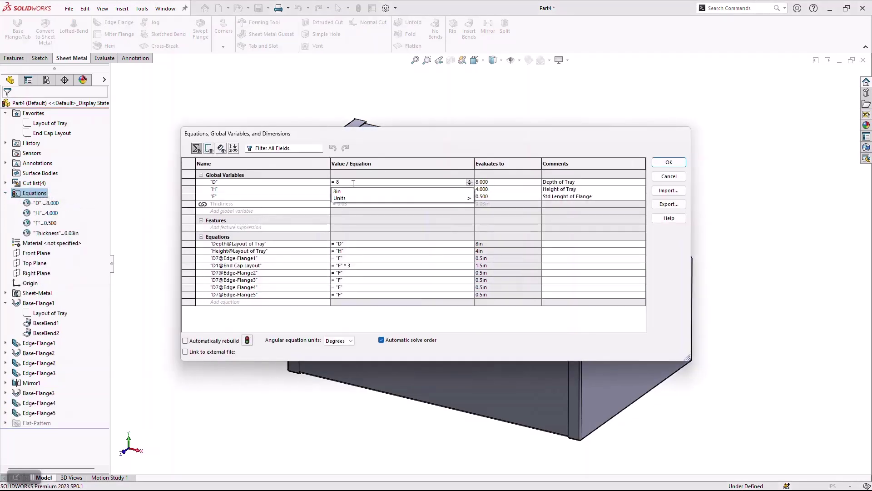
{"action": "type", "text": "12"}
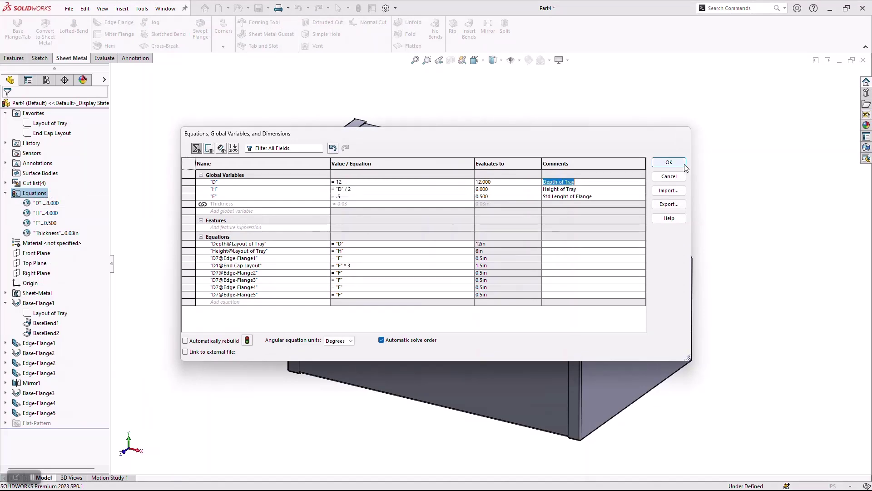
{"action": "left_click", "coordinate": [683, 164]}
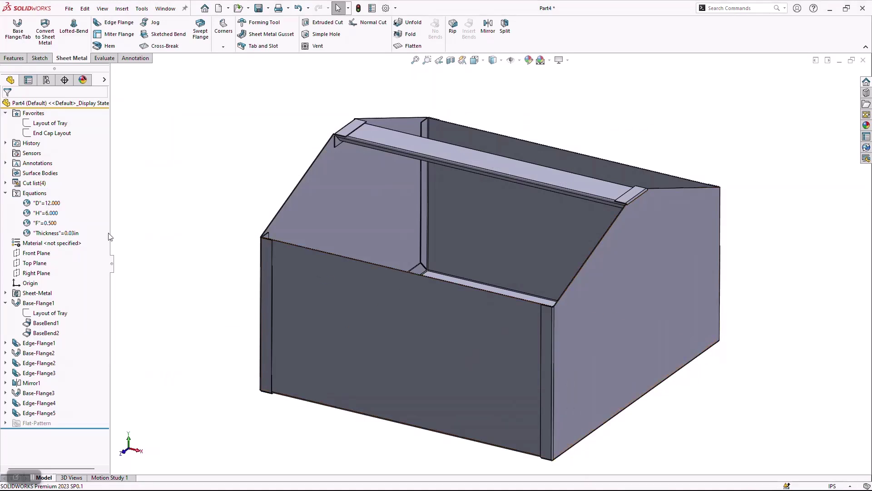
Step: Set global variable D back to 8 in the equations
{"action": "right_click", "coordinate": [38, 193]}
{"action": "left_click", "coordinate": [54, 197]}
{"action": "left_click", "coordinate": [375, 183]}
{"action": "key", "text": "BackSpace"}
{"action": "key", "text": "BackSpace"}
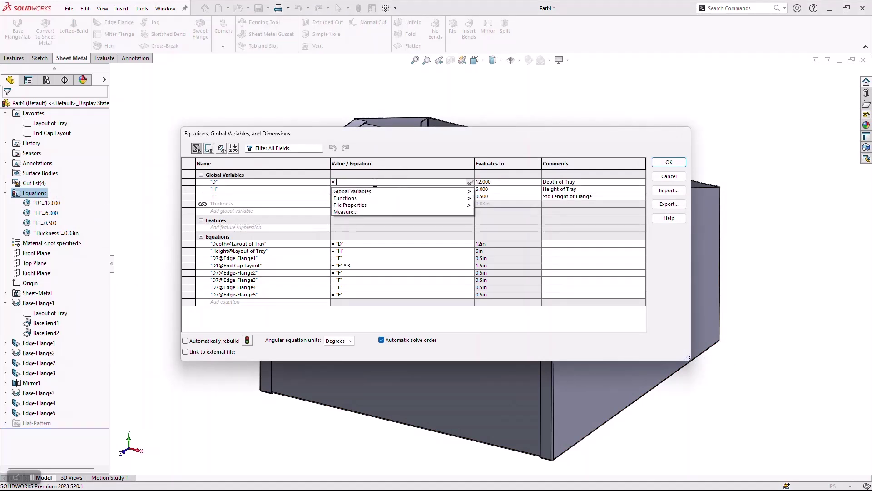
{"action": "type", "text": "8"}
{"action": "key", "text": "Tab"}
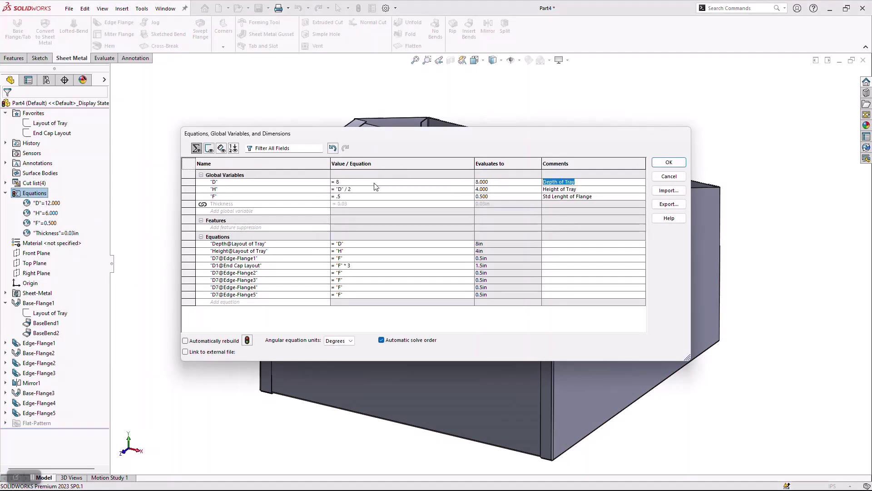
{"action": "left_click", "coordinate": [663, 163]}
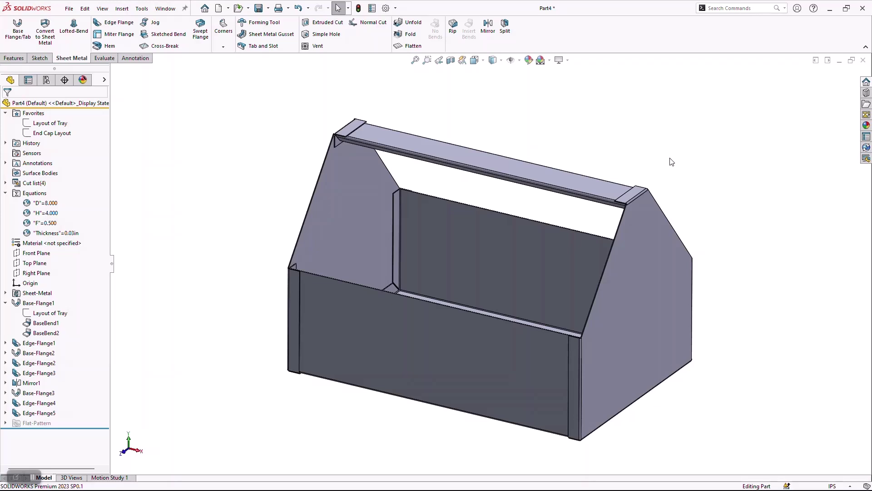
Step: Run Interference Detection on all bodies of the part
{"action": "left_click", "coordinate": [103, 57]}
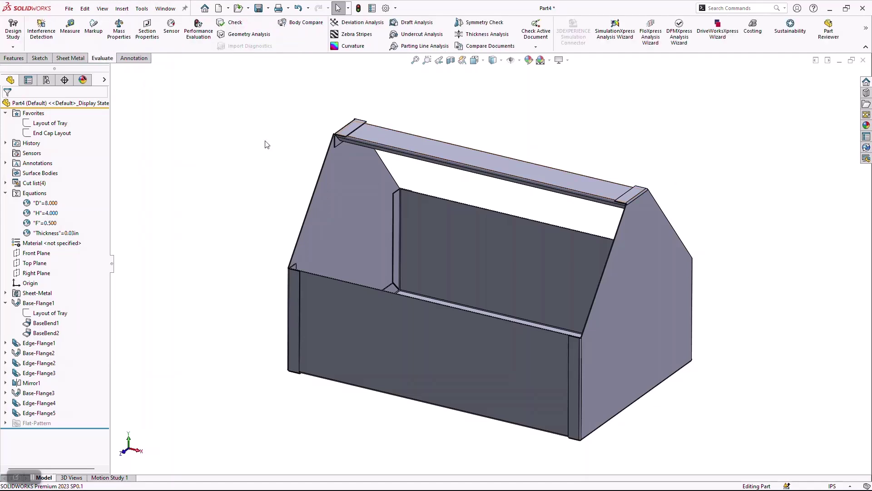
{"action": "left_click", "coordinate": [40, 38]}
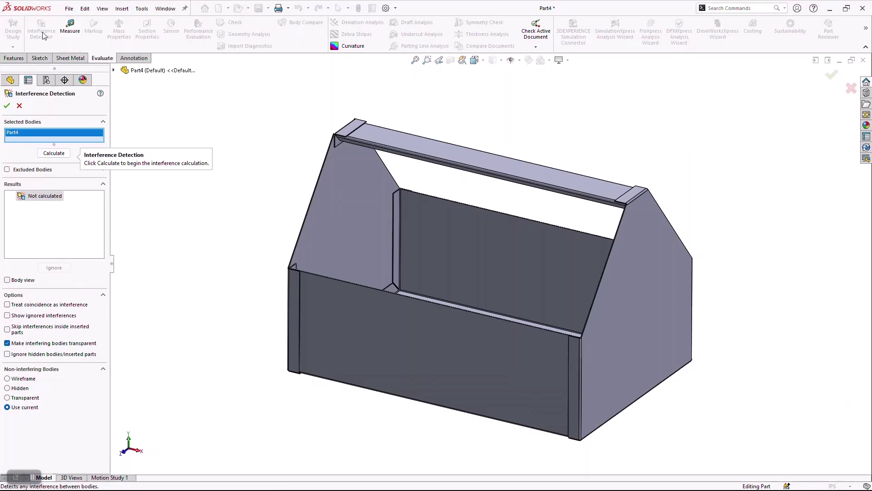
{"action": "left_click", "coordinate": [56, 153]}
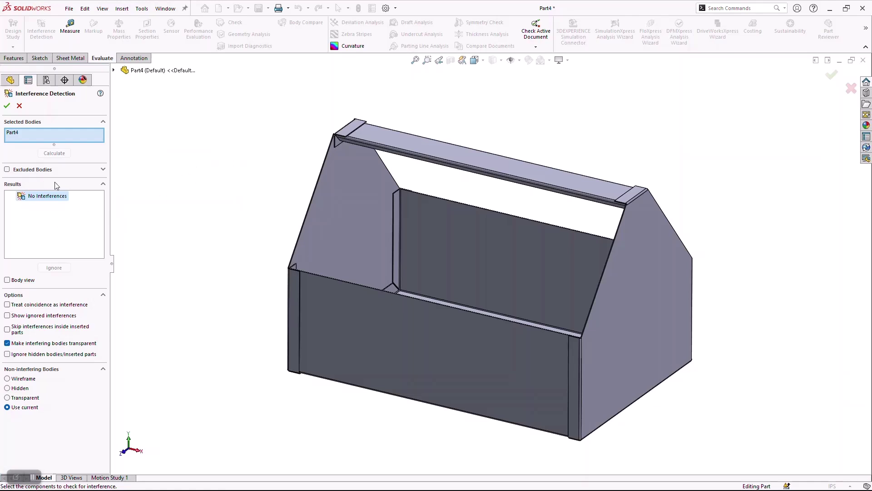
{"action": "left_click", "coordinate": [7, 106]}
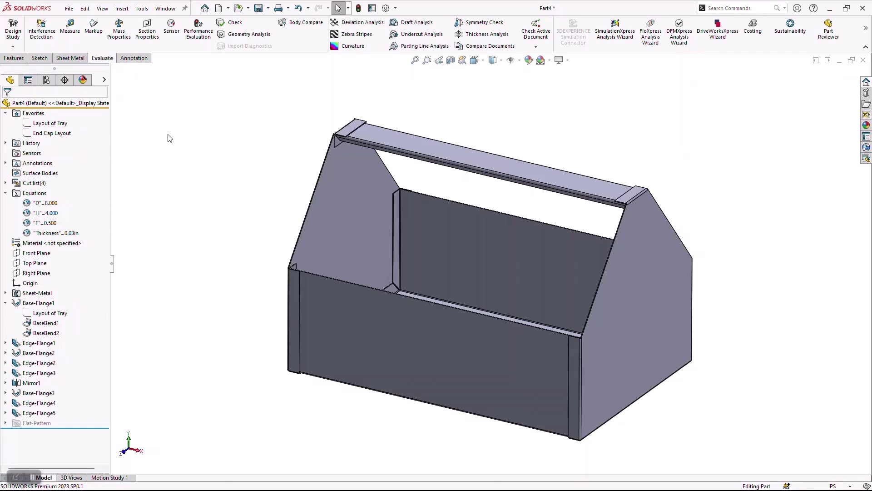
Step: Review the global variables under Equations and collapse the Favorites, Equations and Base-Flange1 entries in the feature tree
{"action": "left_click", "coordinate": [6, 193]}
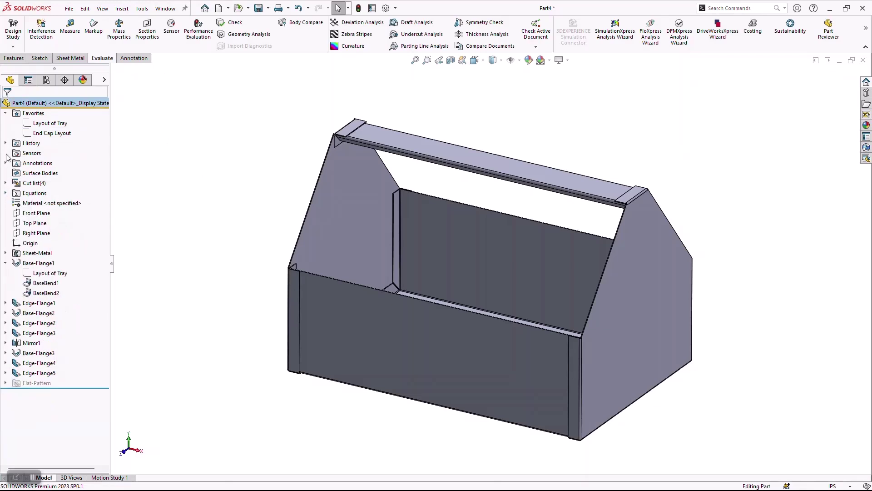
{"action": "left_click", "coordinate": [5, 113]}
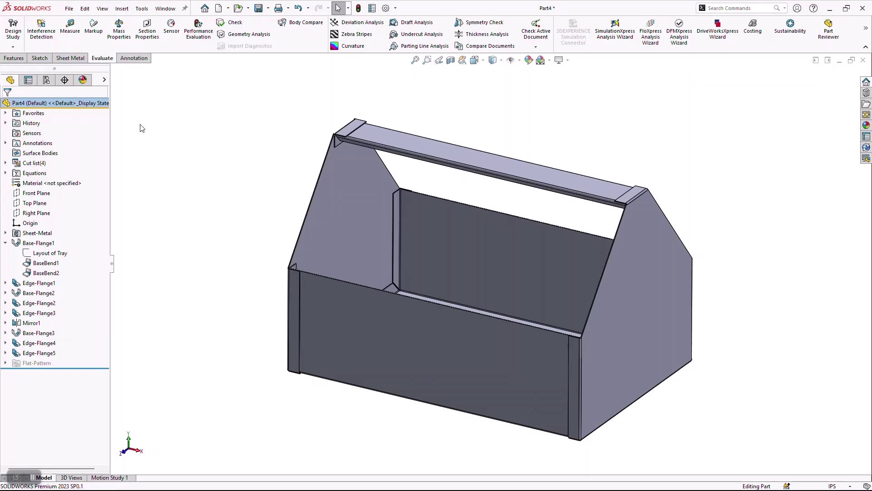
{"action": "left_click", "coordinate": [6, 173]}
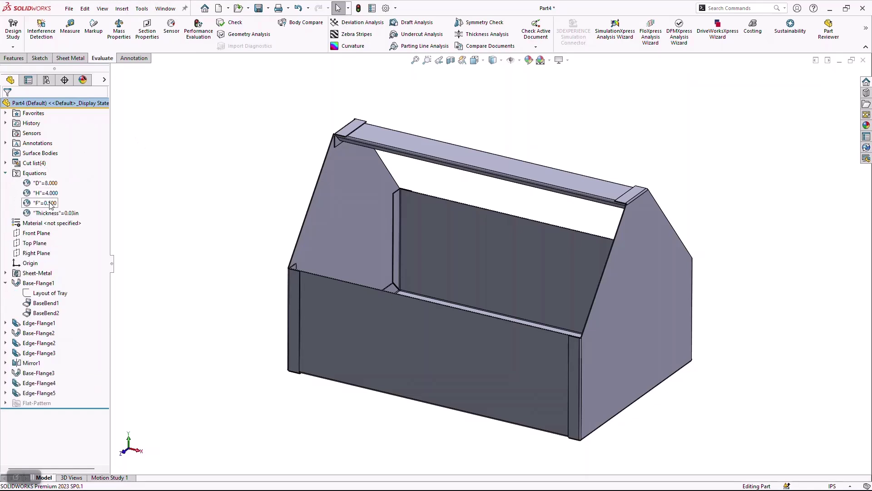
{"action": "left_click", "coordinate": [52, 183]}
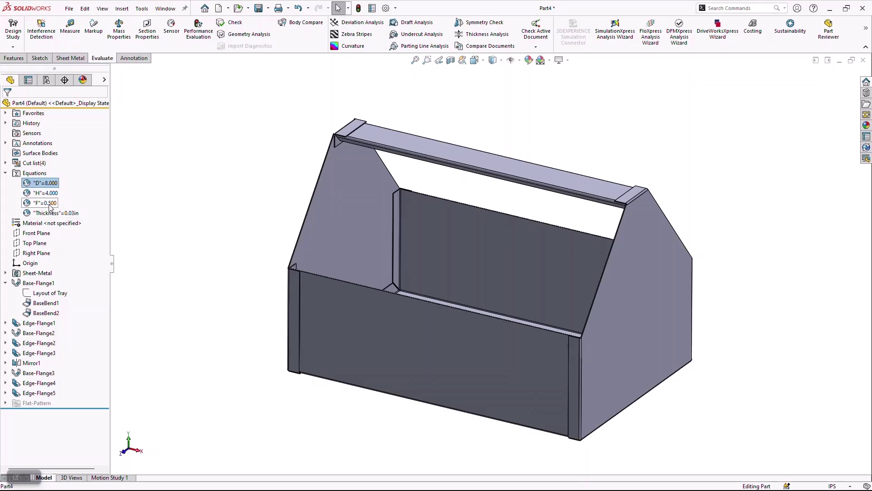
{"action": "left_click", "coordinate": [5, 173]}
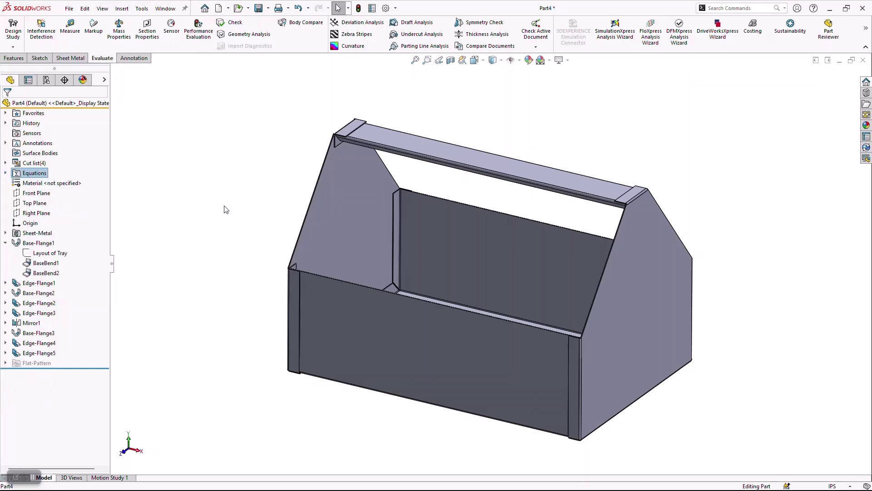
{"action": "left_click", "coordinate": [6, 243]}
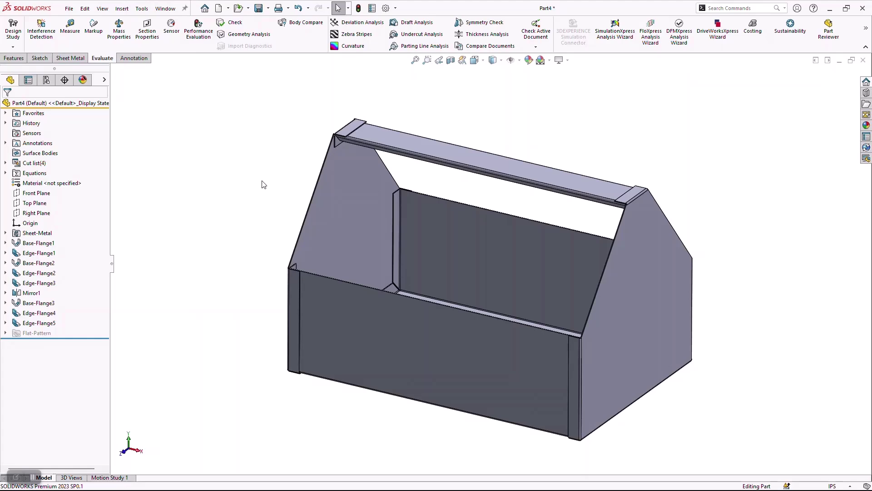
Step: Save the part as MLC-1500 in the MFG Design Presentation folder
{"action": "left_click", "coordinate": [258, 7]}
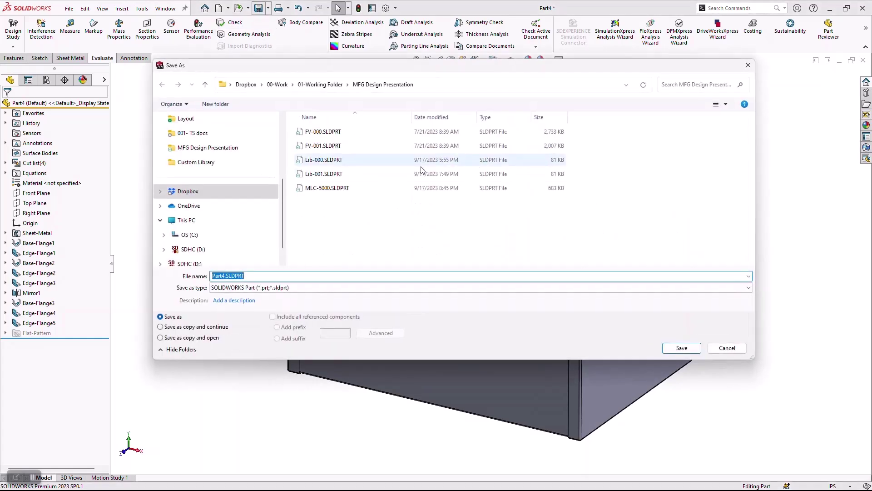
{"action": "type", "text": "MLC-15000"}
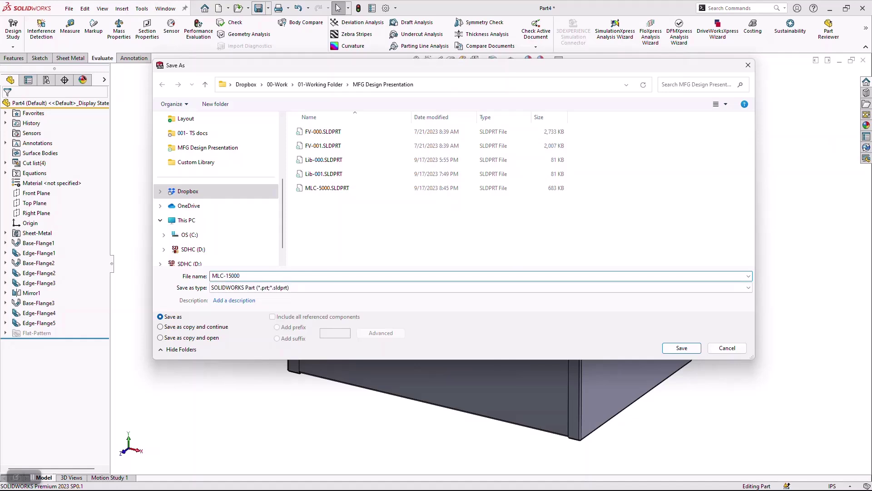
{"action": "key", "text": "BackSpace"}
{"action": "key", "text": "Return"}
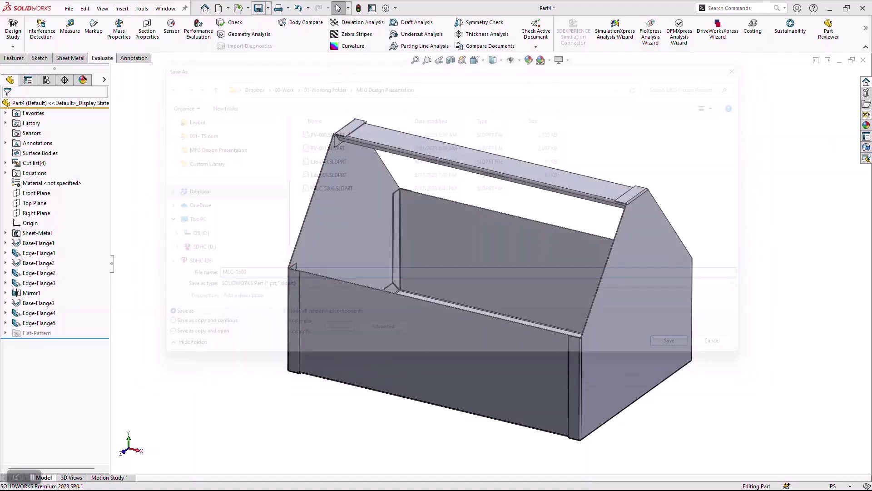